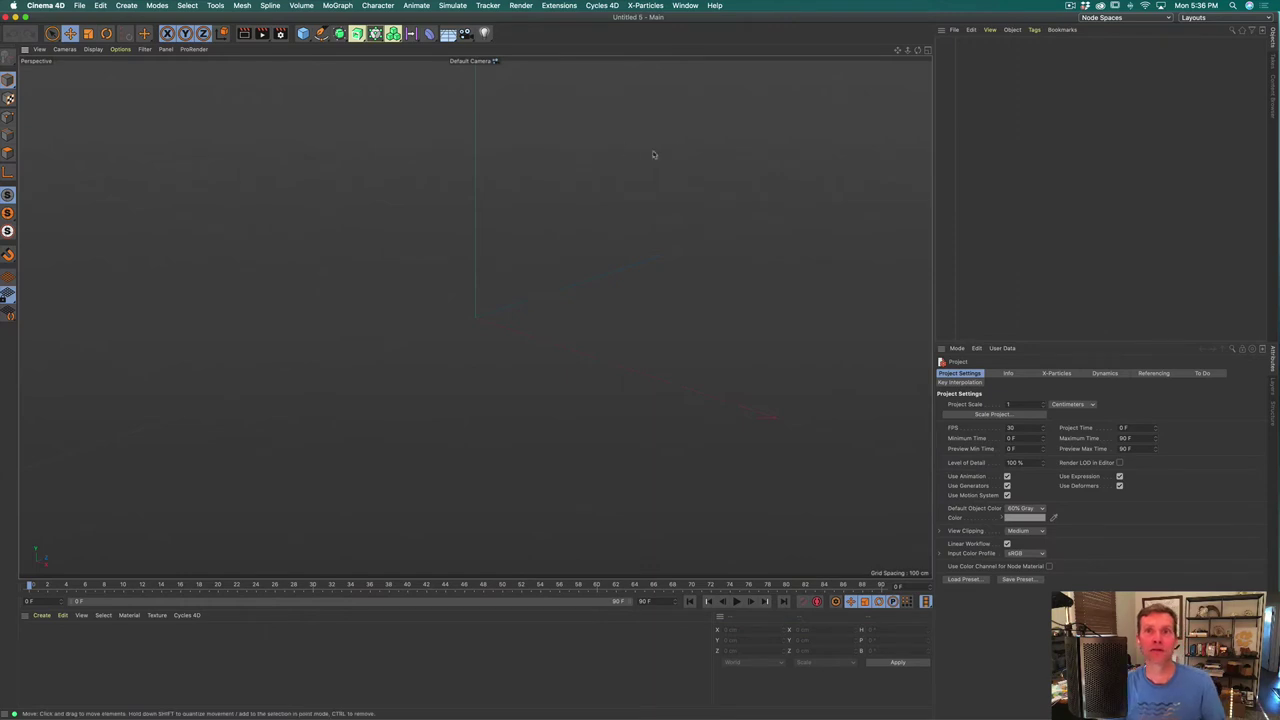
# Step: Create an xpSystem and add an xpCellAuto generator in Diffusion Limited Aggregation mode
pyautogui.click(648, 6)
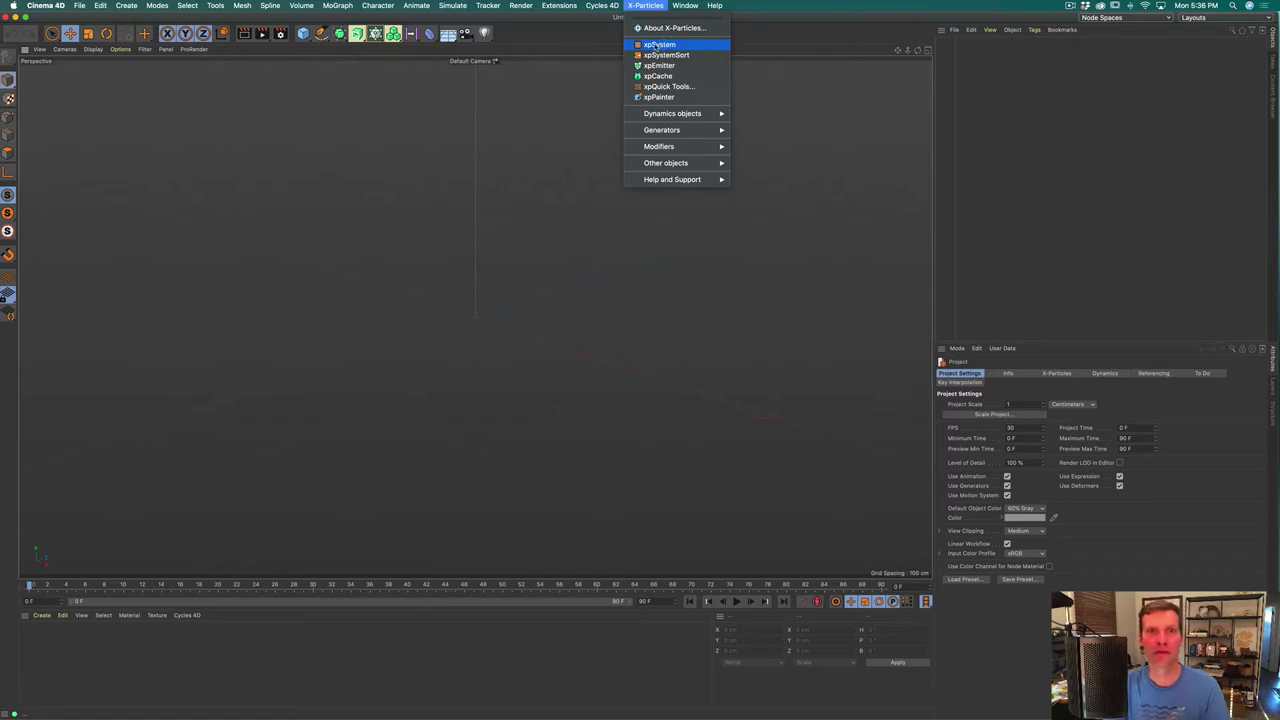
pyautogui.click(658, 45)
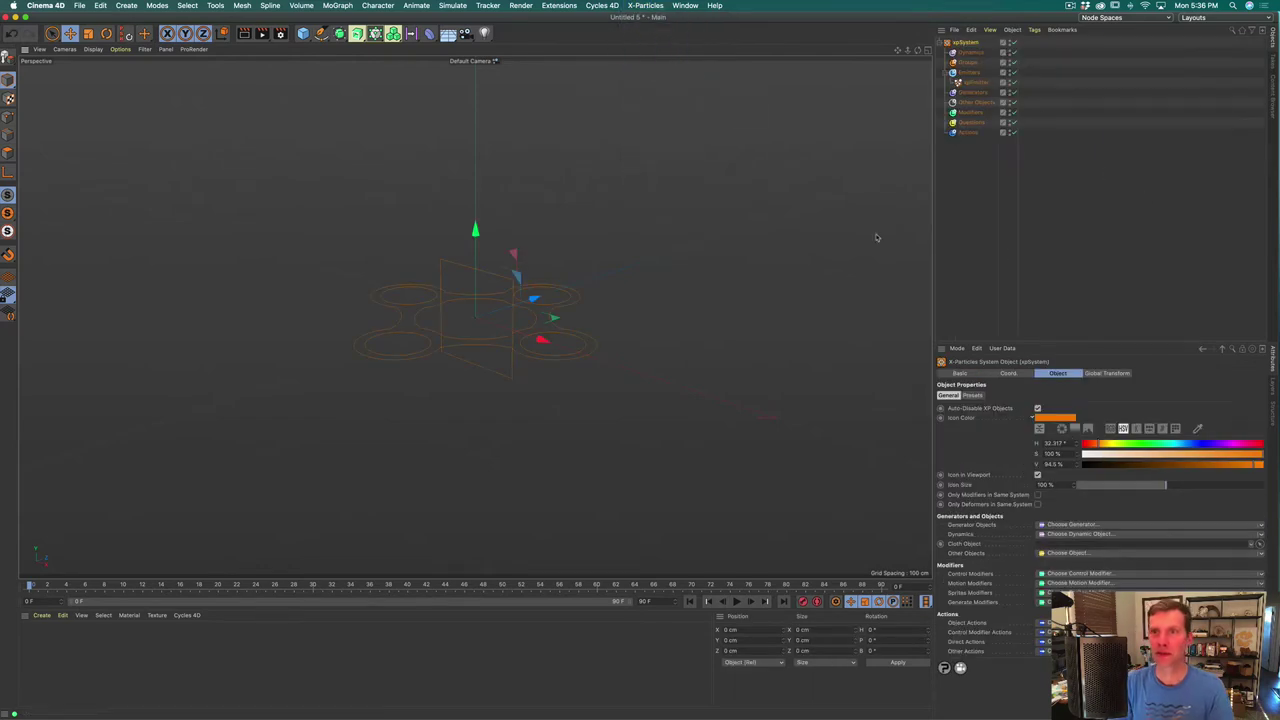
pyautogui.click(970, 92)
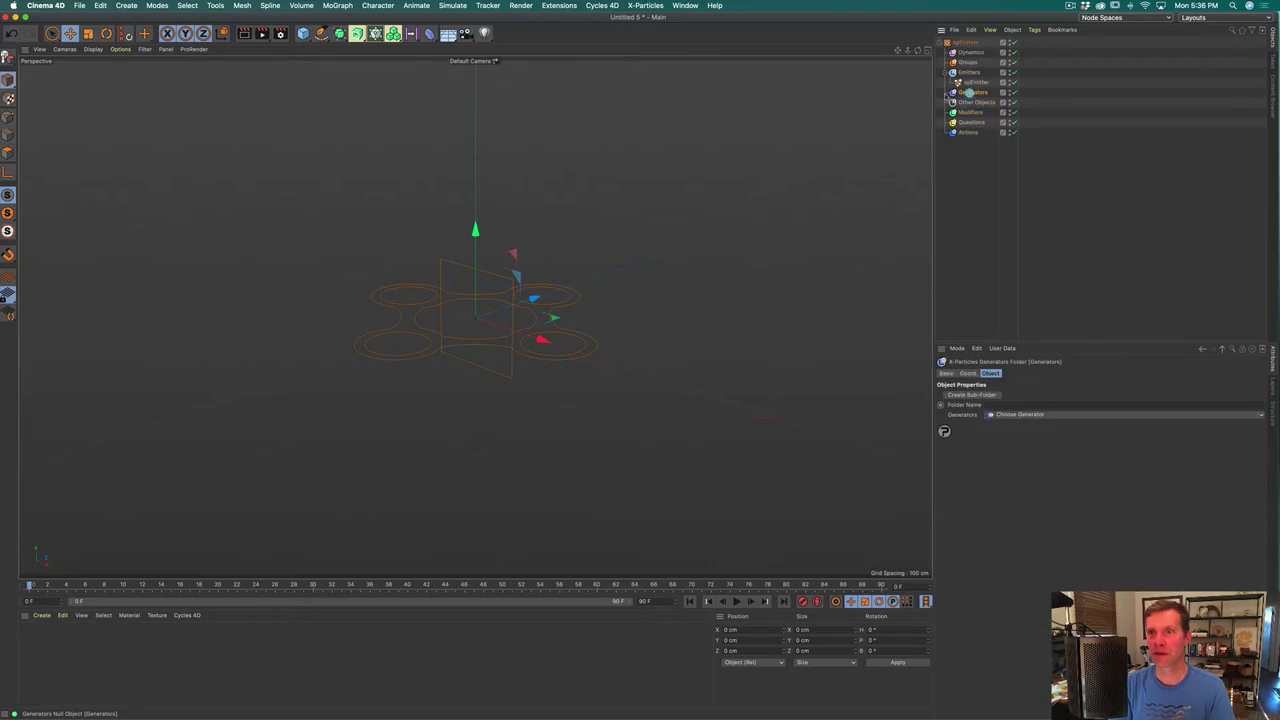
pyautogui.click(1018, 414)
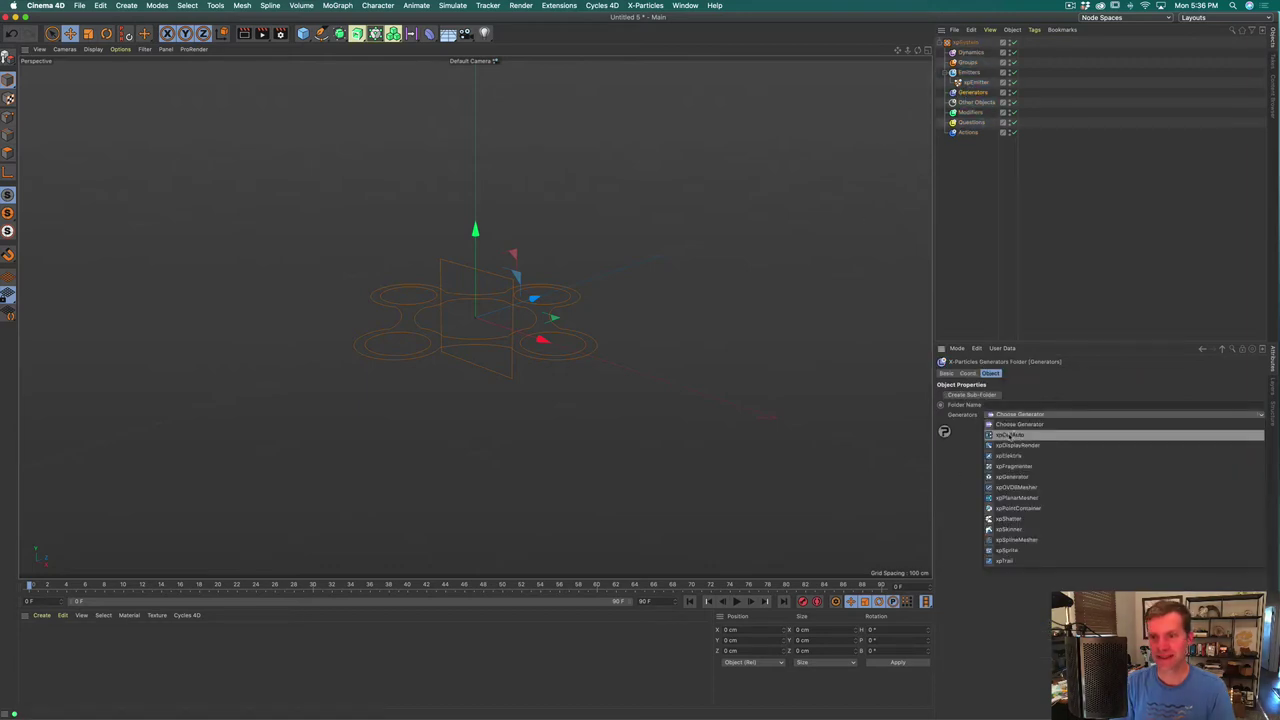
pyautogui.click(1011, 436)
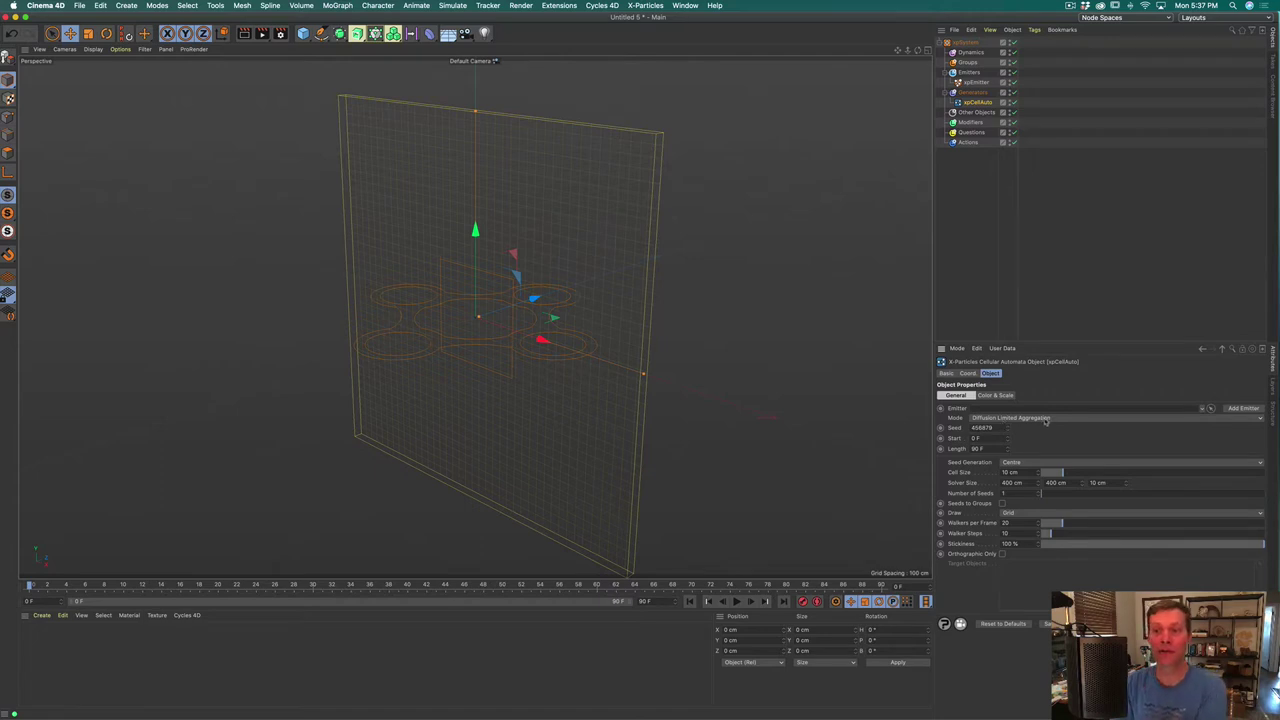
pyautogui.click(1046, 419)
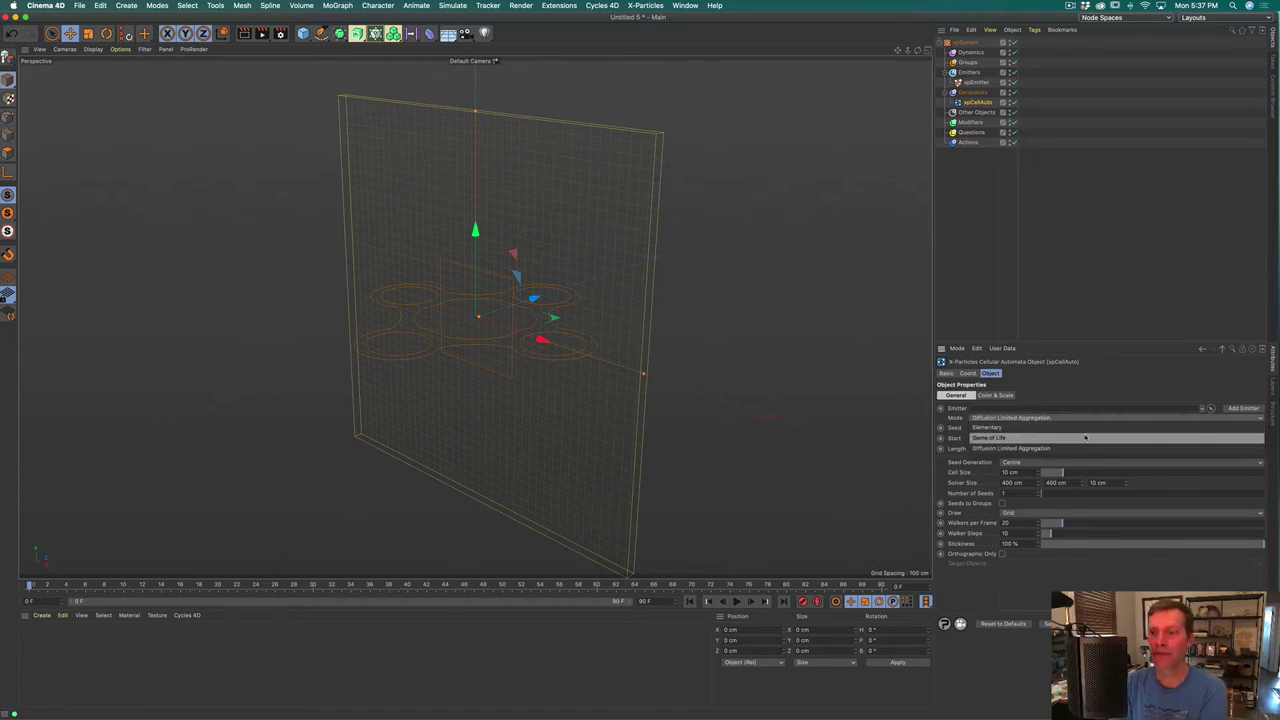
pyautogui.click(1008, 447)
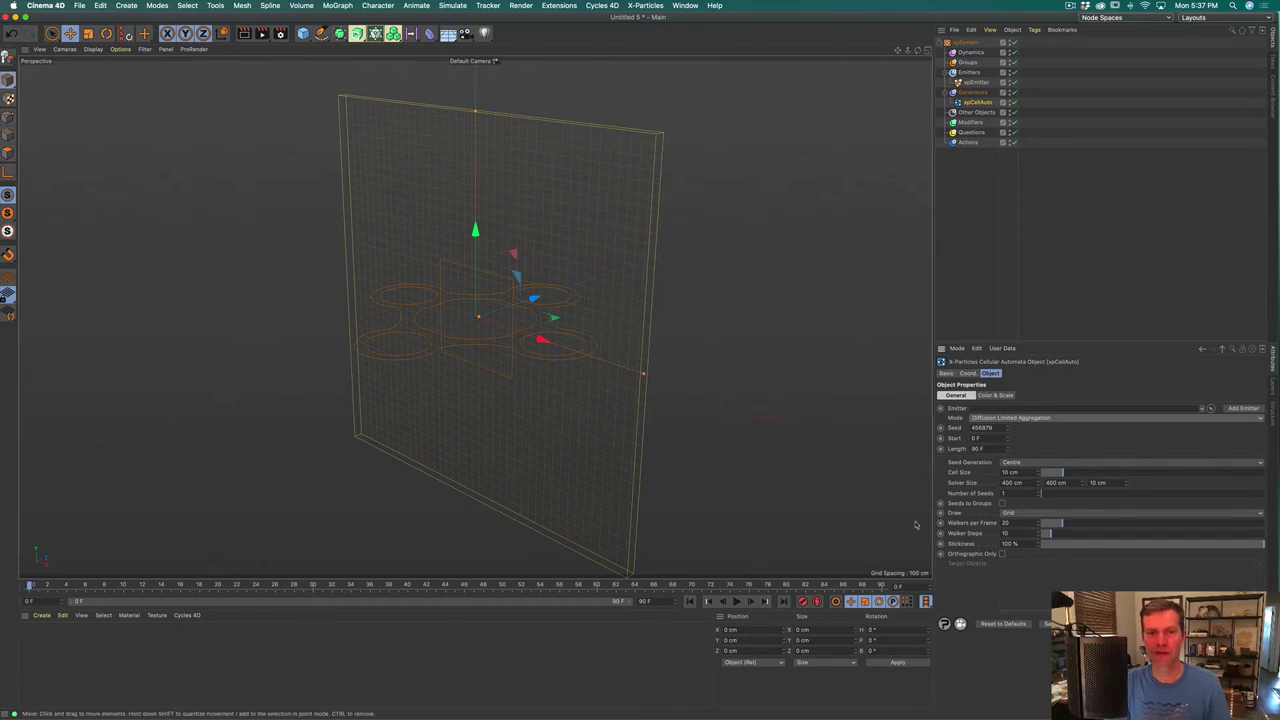
# Step: Start playback and link xpEmitter into the cellular automata generator's Emitter field
pyautogui.click(736, 601)
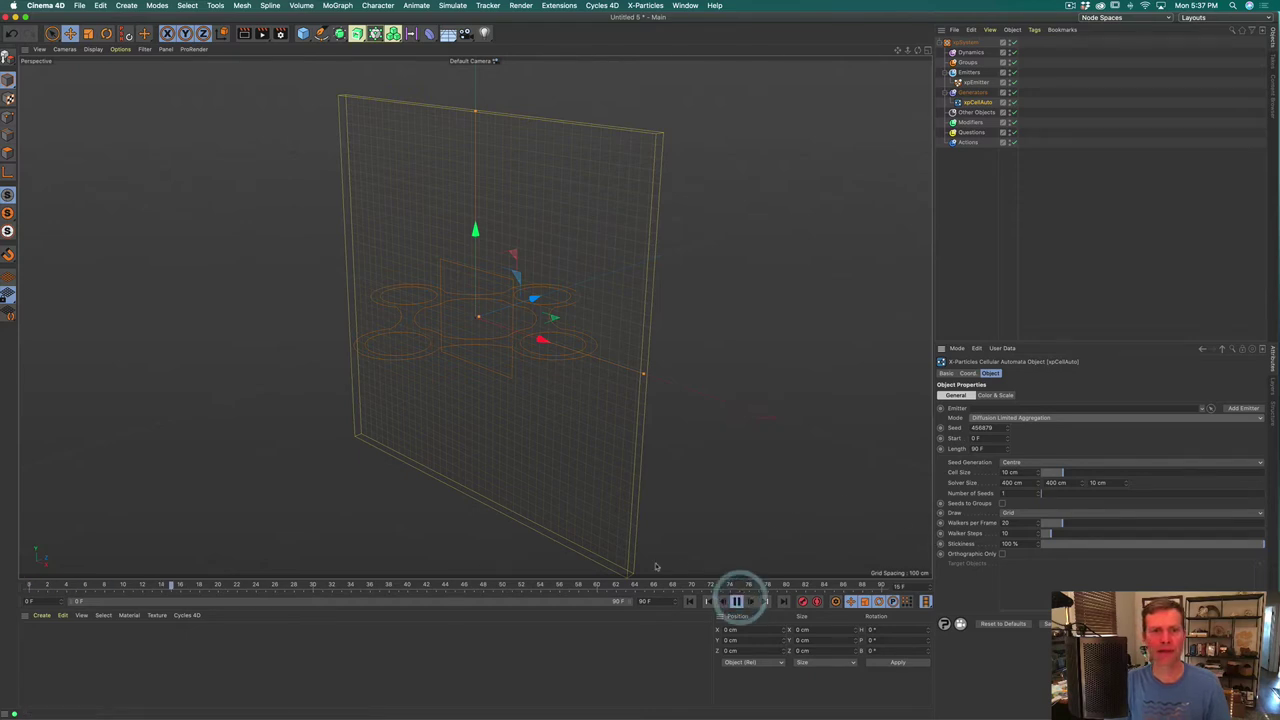
pyautogui.click(989, 411)
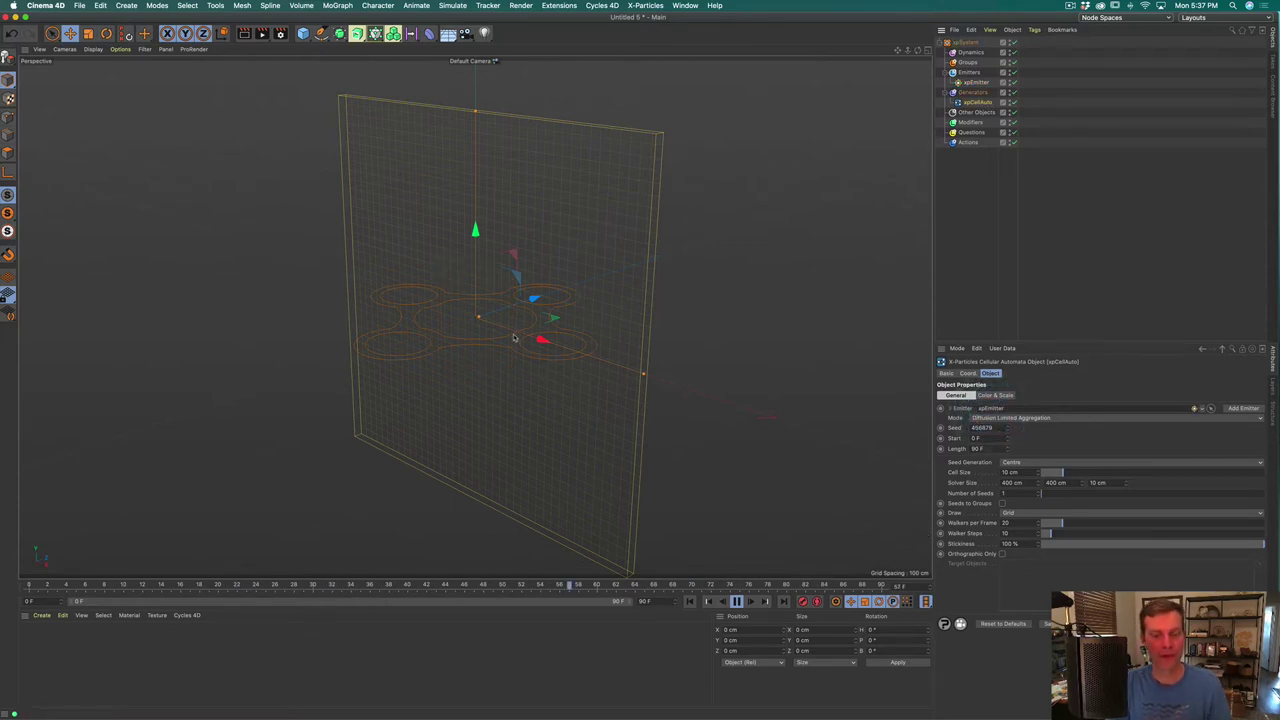
pyautogui.keyDown('alt'); pyautogui.moveTo(501, 326); pyautogui.dragTo(438, 333); pyautogui.keyUp('alt')
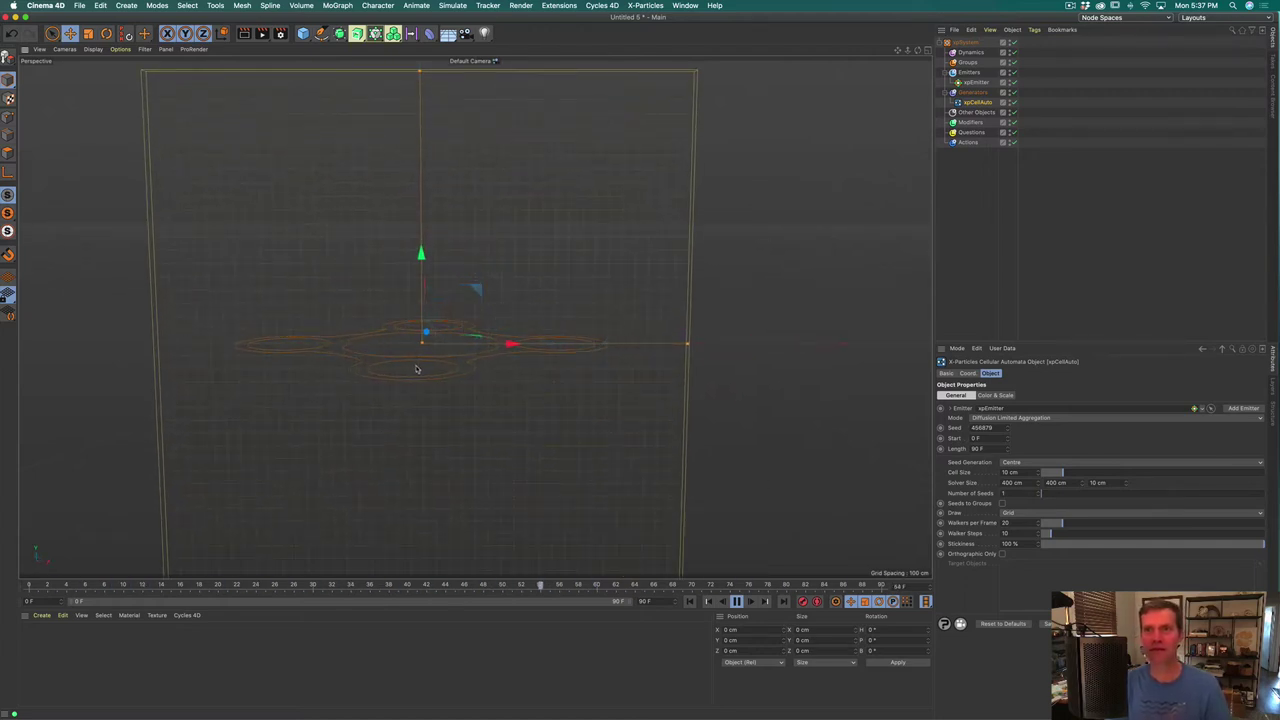
# Step: Set the emitter's Editor Display to Circle so particles show as circles
pyautogui.click(969, 83)
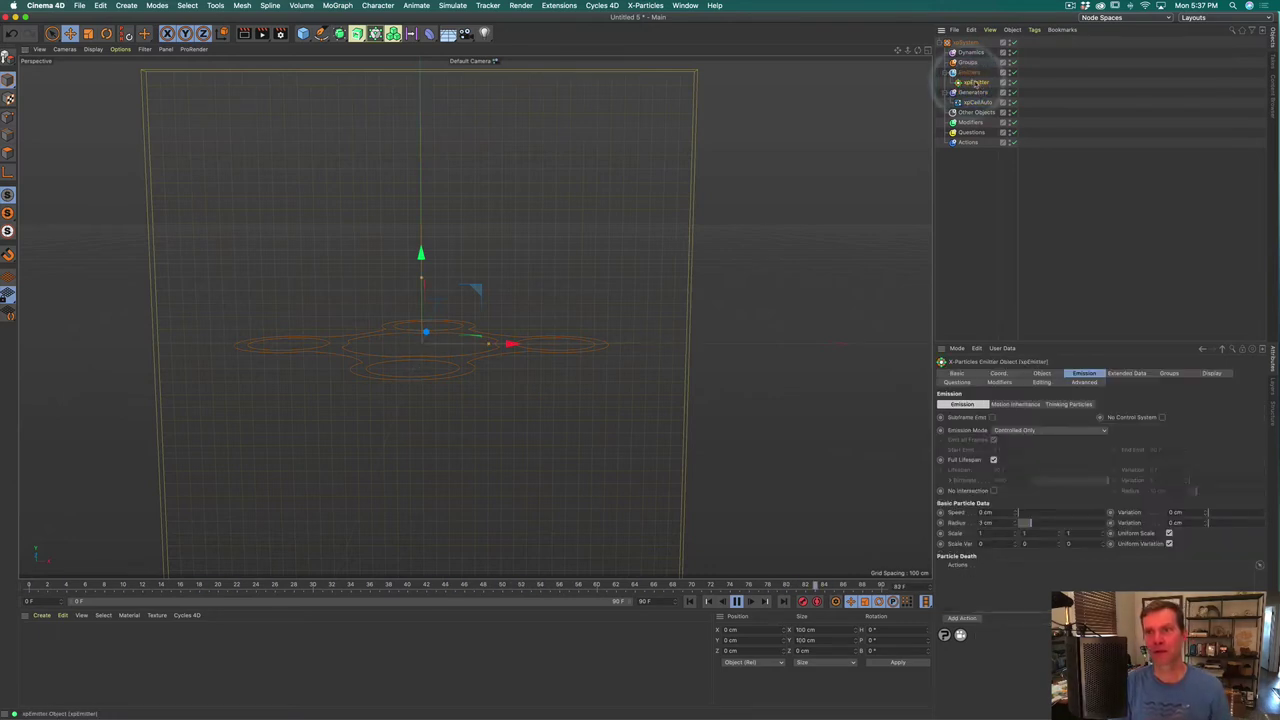
pyautogui.click(1210, 373)
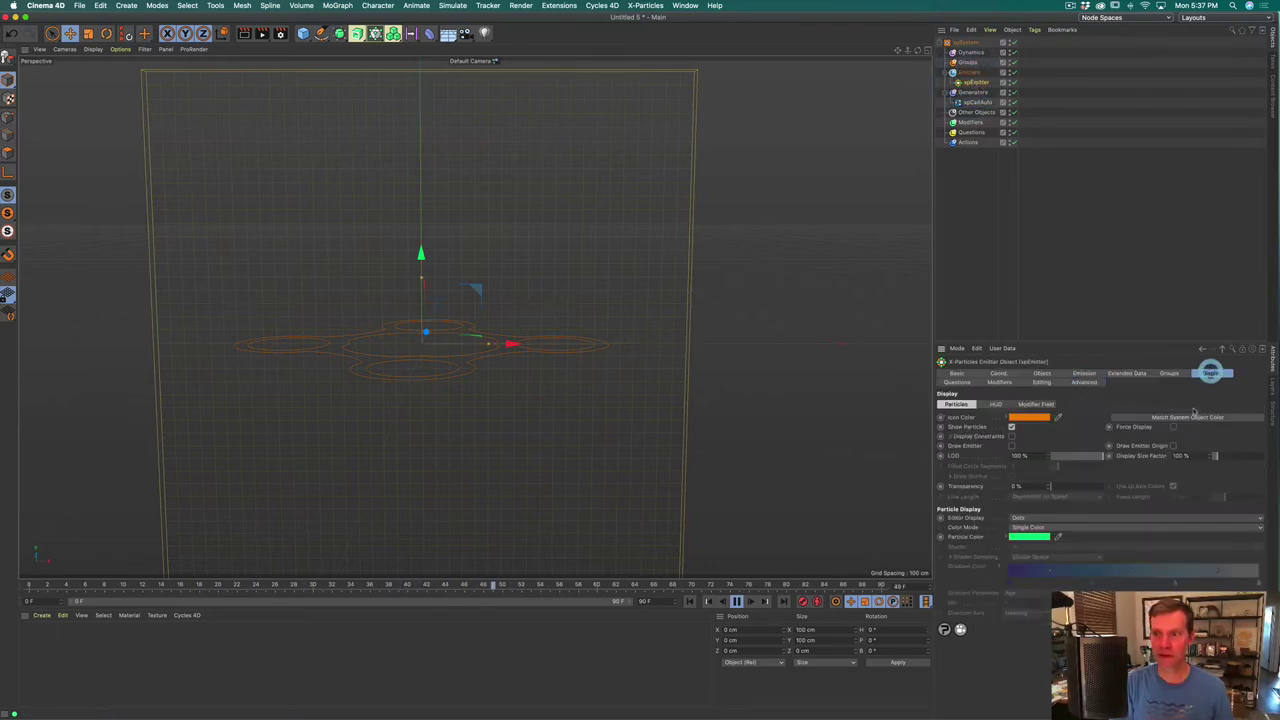
pyautogui.click(1050, 518)
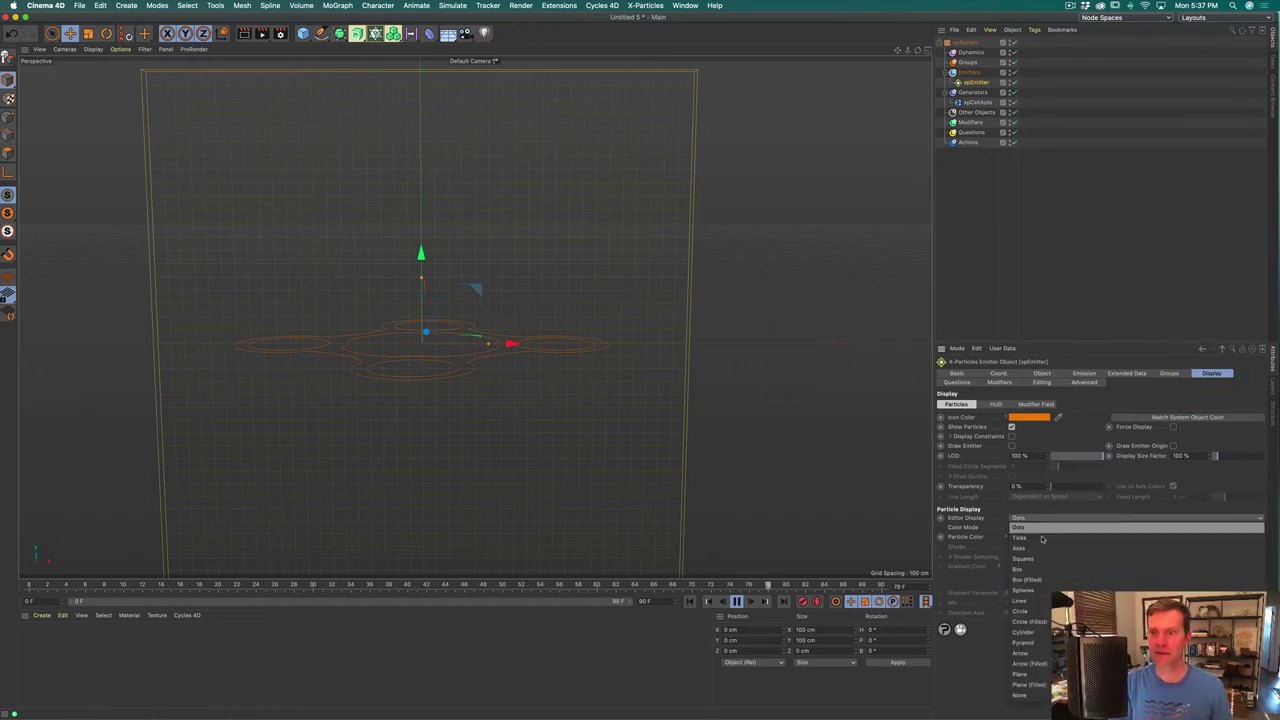
pyautogui.click(1037, 612)
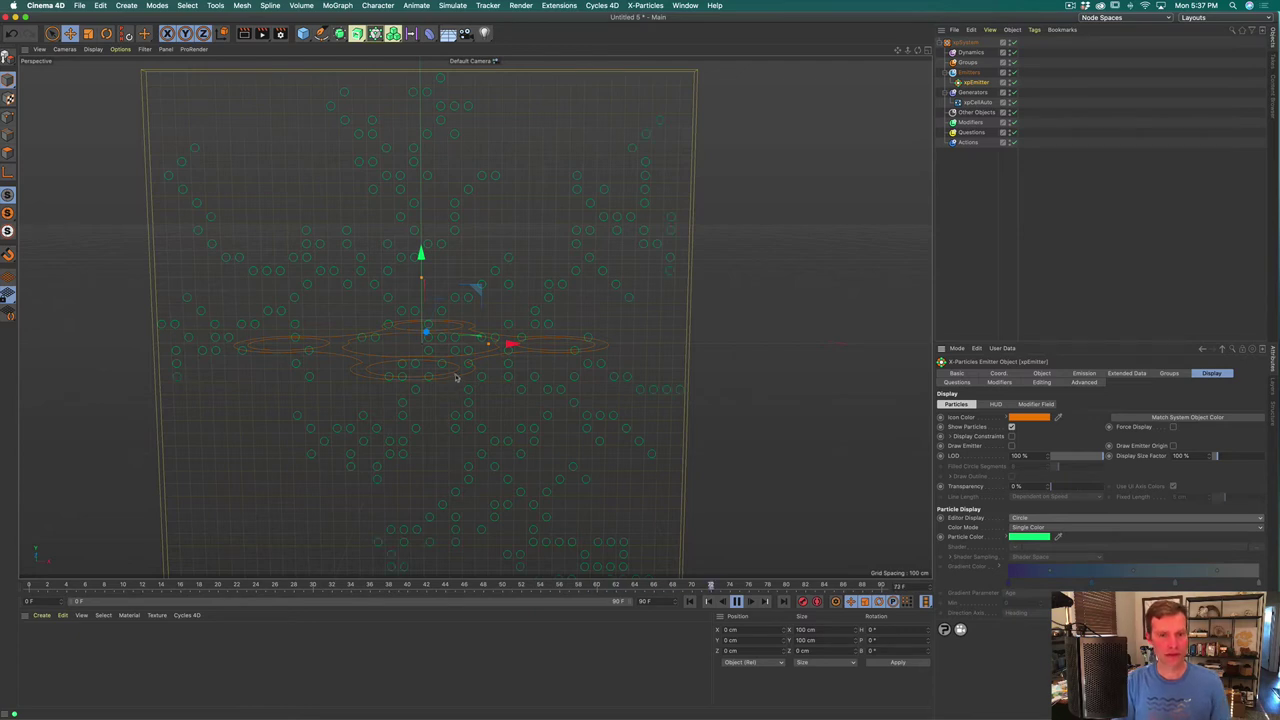
pyautogui.keyDown('alt'); pyautogui.scroll(-5, 453, 300); pyautogui.keyUp('alt')
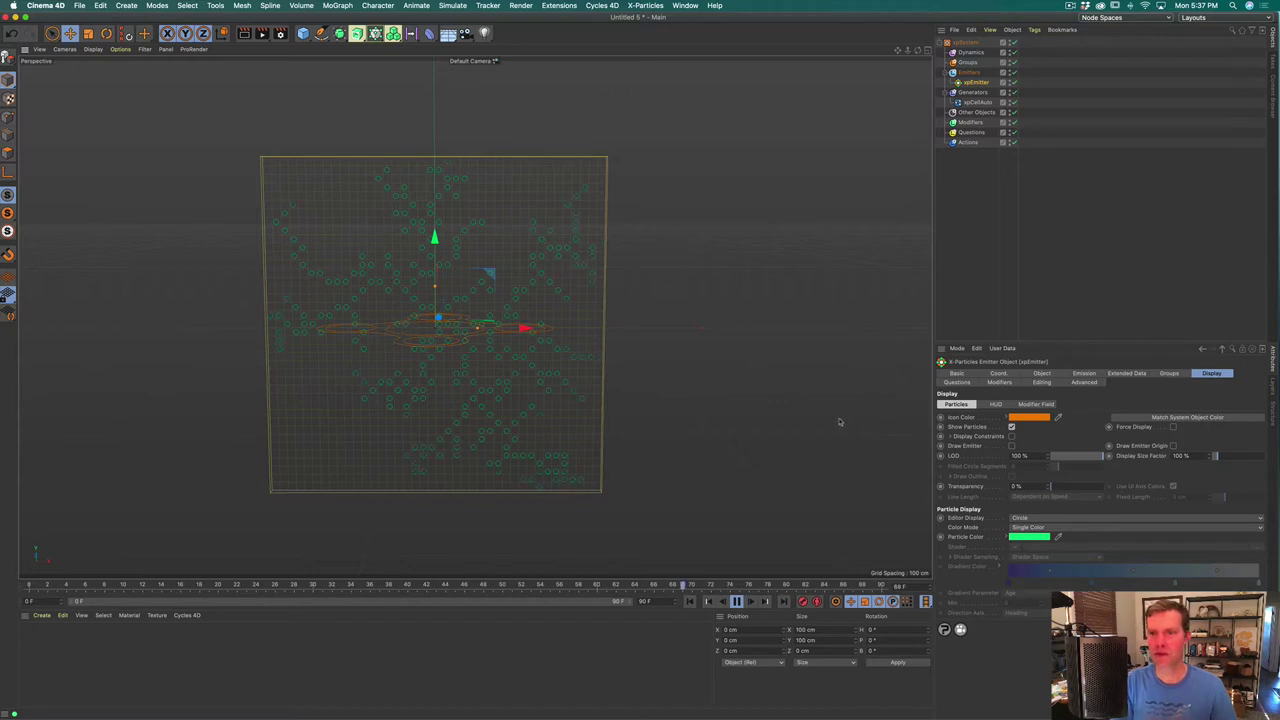
# Step: Reduce the xpCellAuto cell size to 4 cm
pyautogui.click(978, 102)
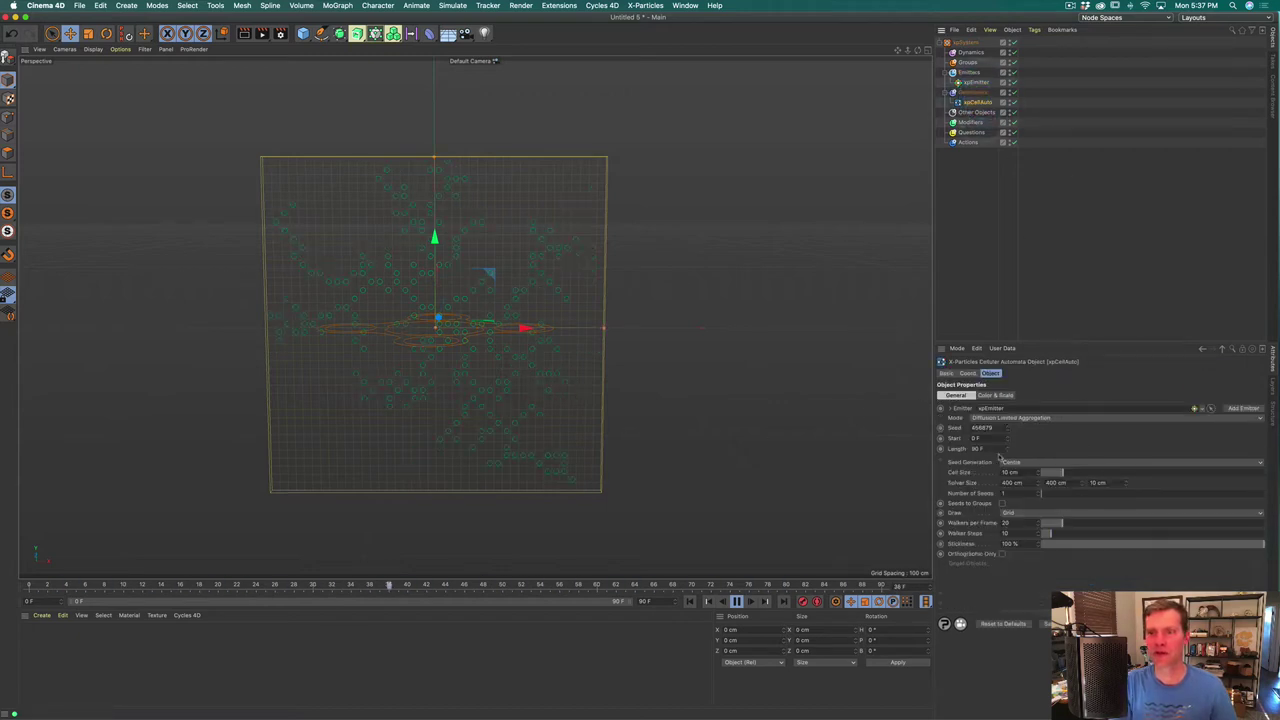
pyautogui.moveTo(1022, 470); pyautogui.dragTo(1027, 470)
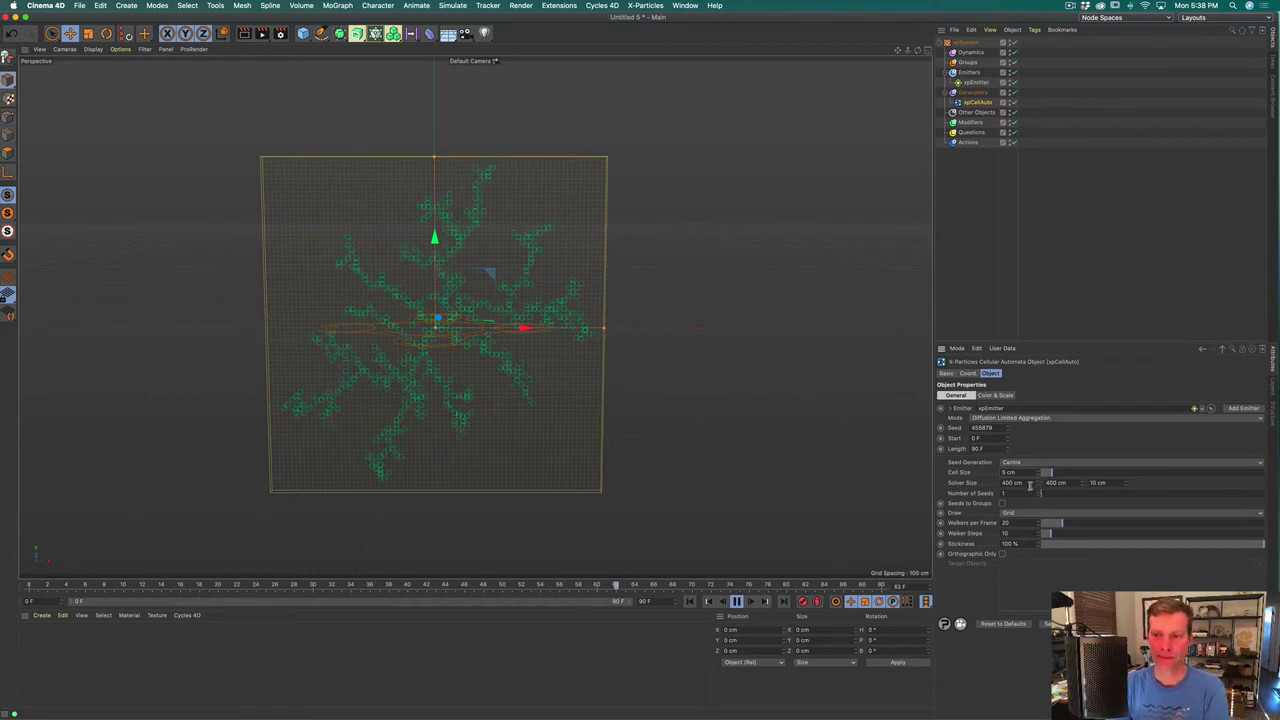
pyautogui.click(1036, 472)
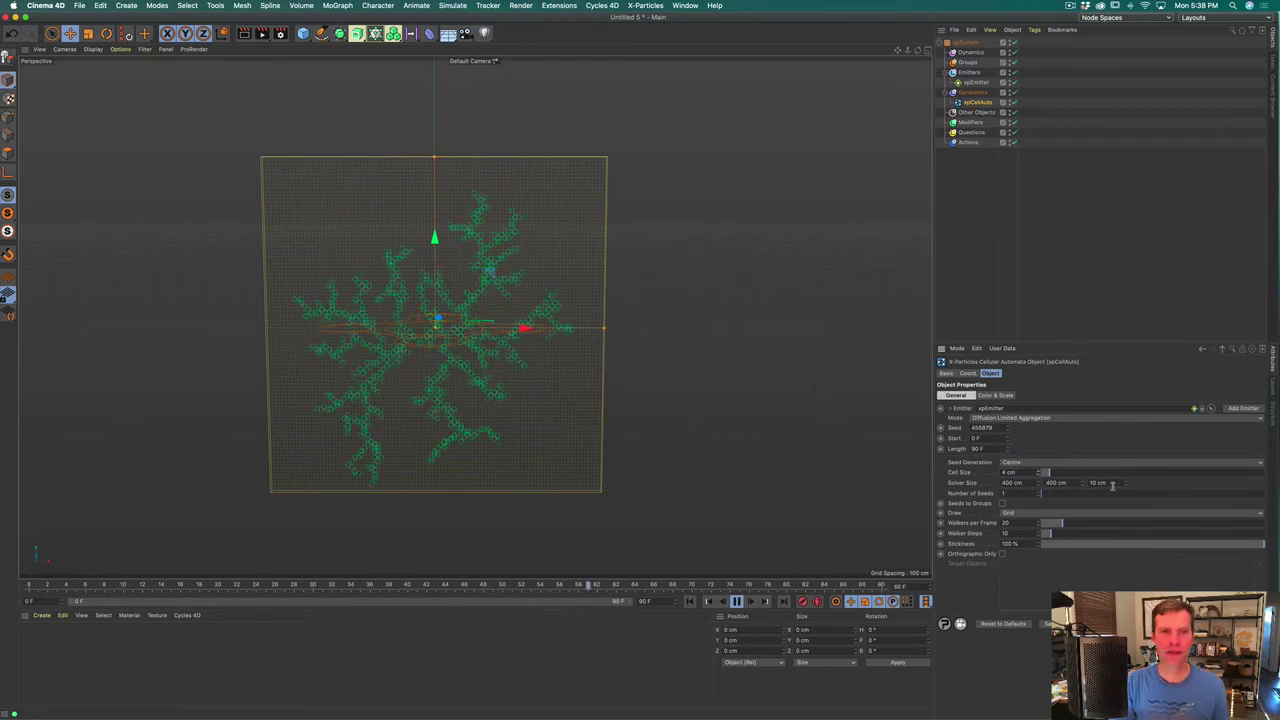
# Step: Set Seed Generation to Bottom Centre so growth starts at the grid's lower edge
pyautogui.moveTo(519, 346)
pyautogui.keyDown('alt'); pyautogui.mouseDown()
pyautogui.moveTo(294, 330)
pyautogui.moveTo(503, 351)
pyautogui.mouseUp(); pyautogui.keyUp('alt')
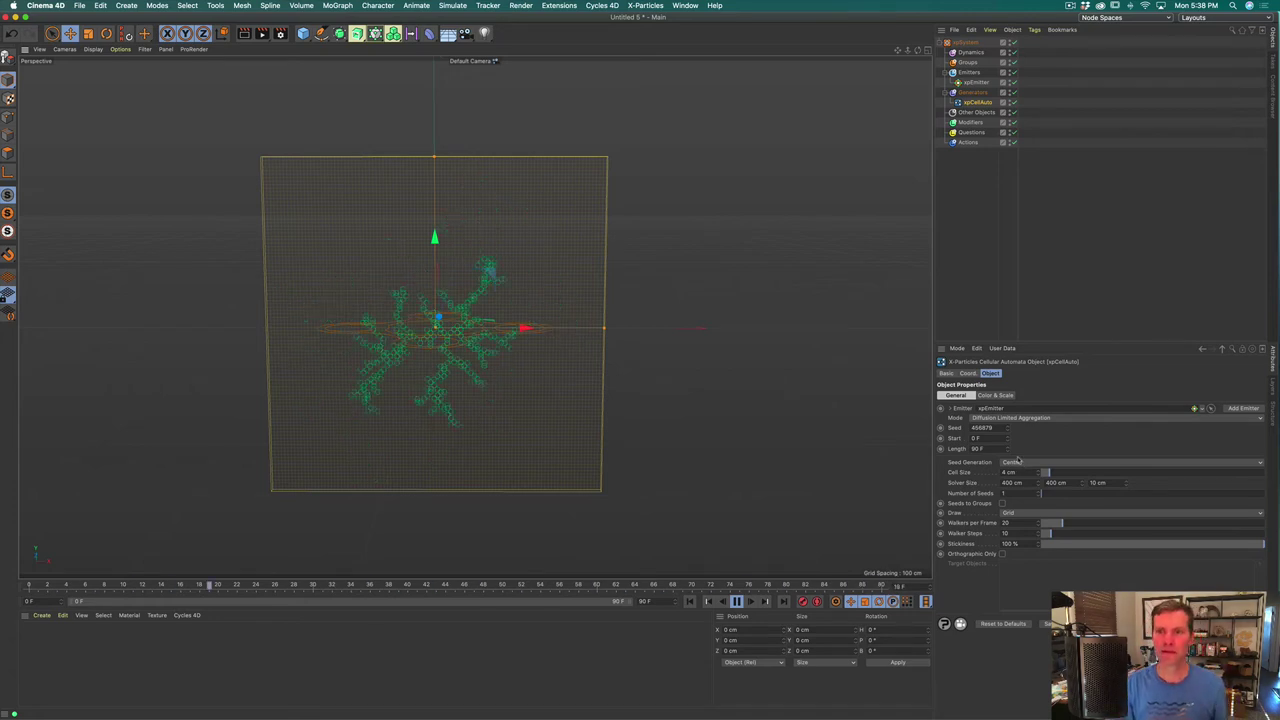
pyautogui.click(1023, 464)
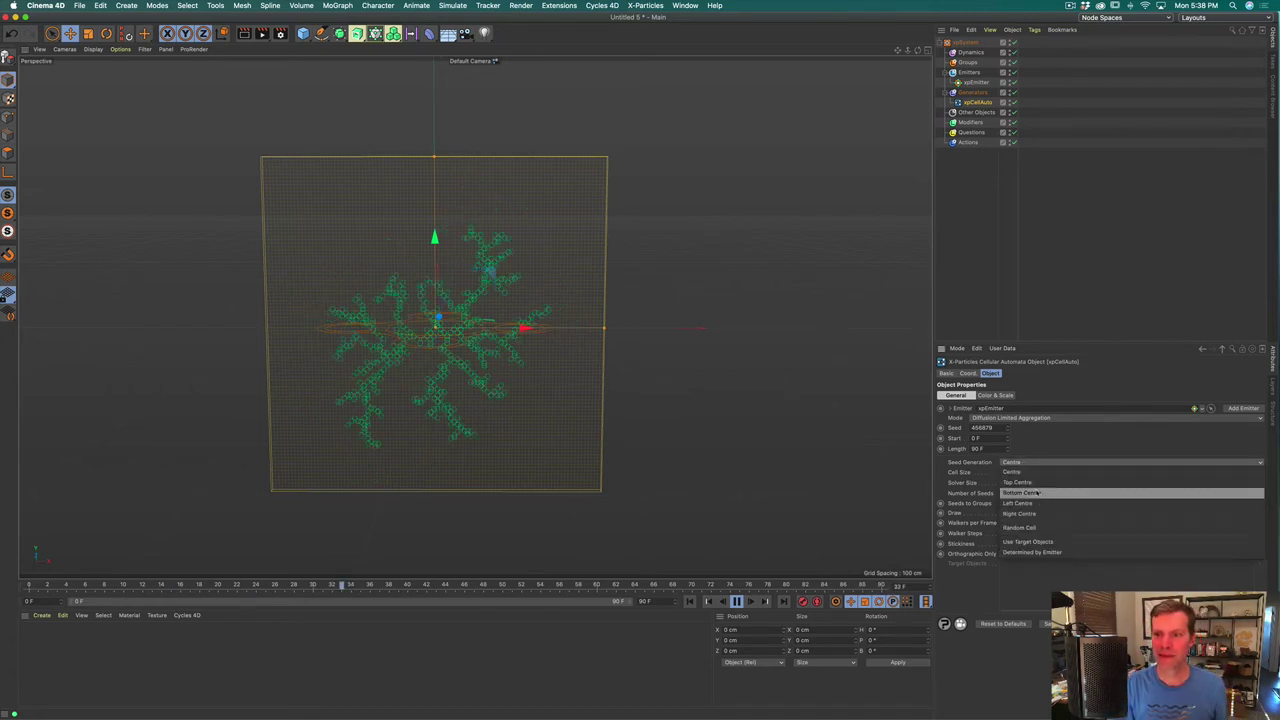
pyautogui.click(1037, 492)
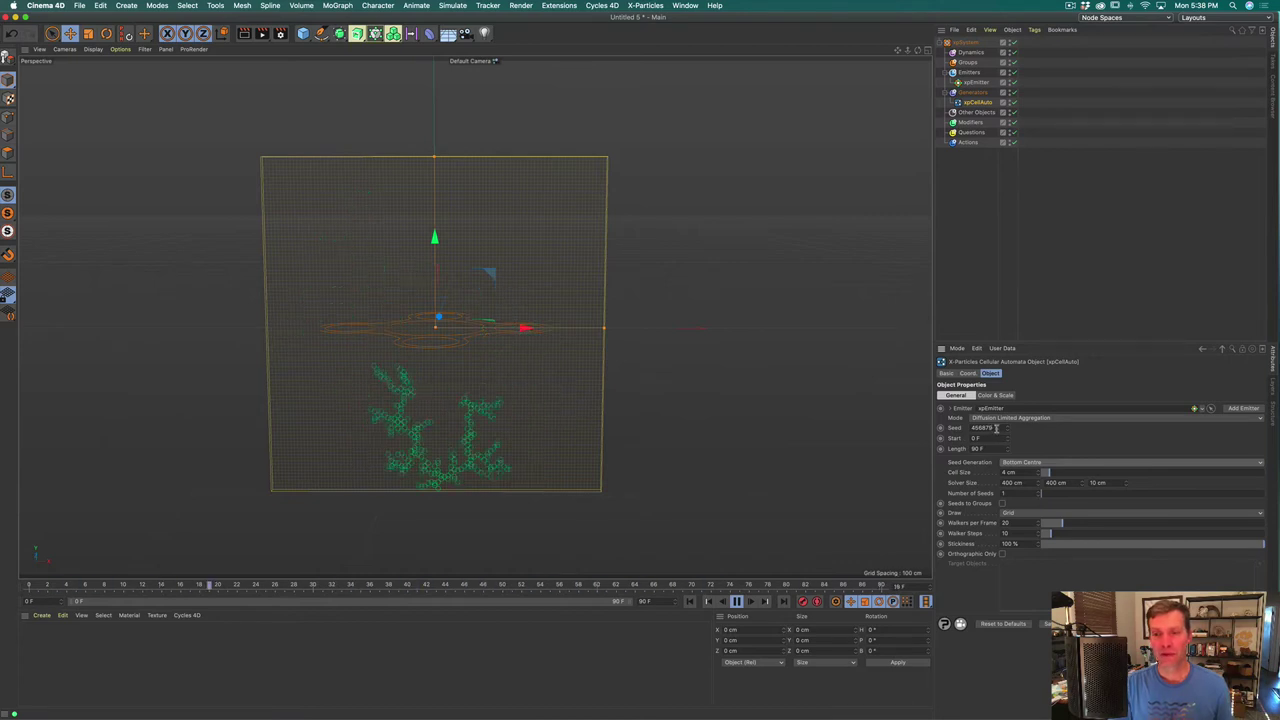
# Step: Set the automata Seed to 0, then step it up to 2
pyautogui.doubleClick(998, 428)
pyautogui.write('0')
pyautogui.press('Return')
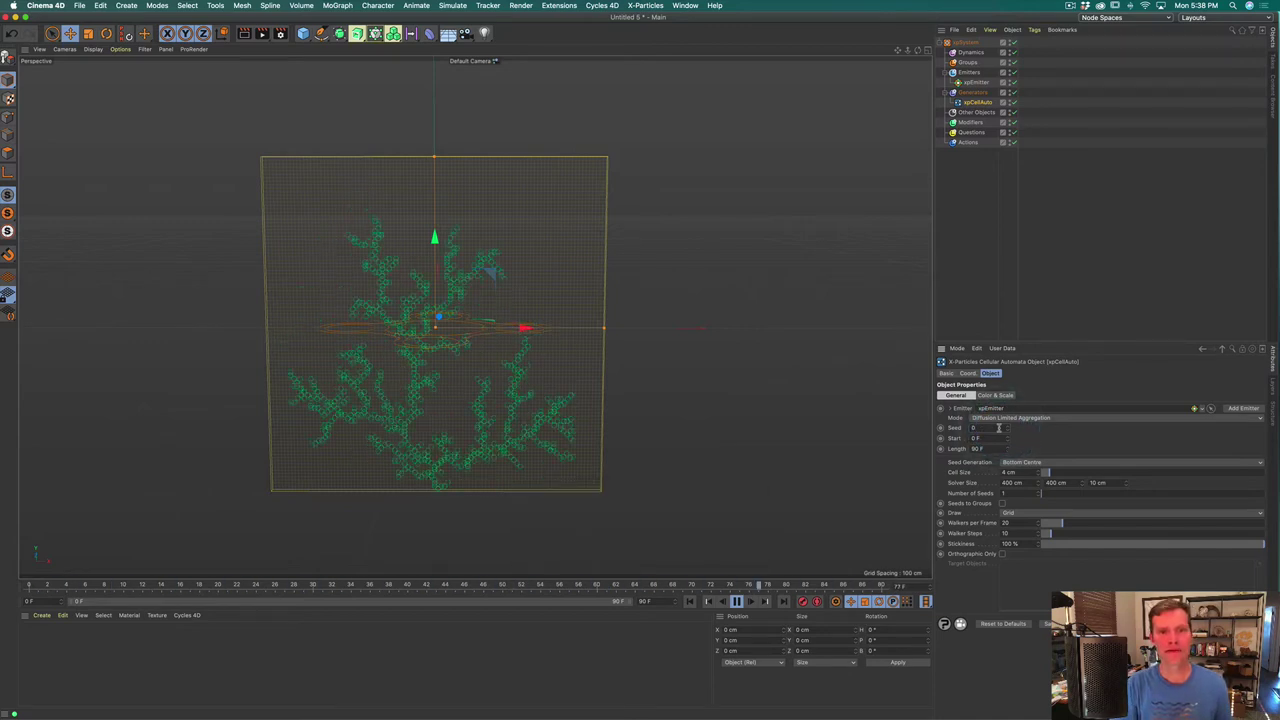
pyautogui.click(1007, 427)
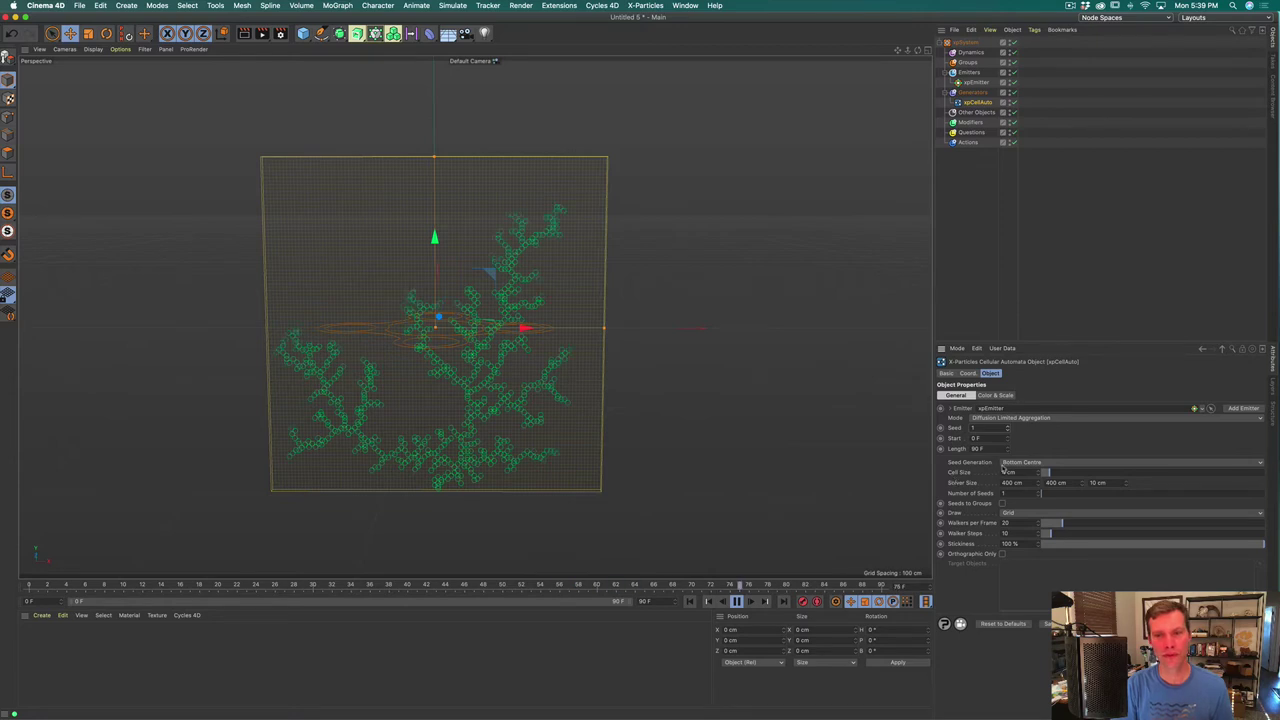
pyautogui.click(1007, 427)
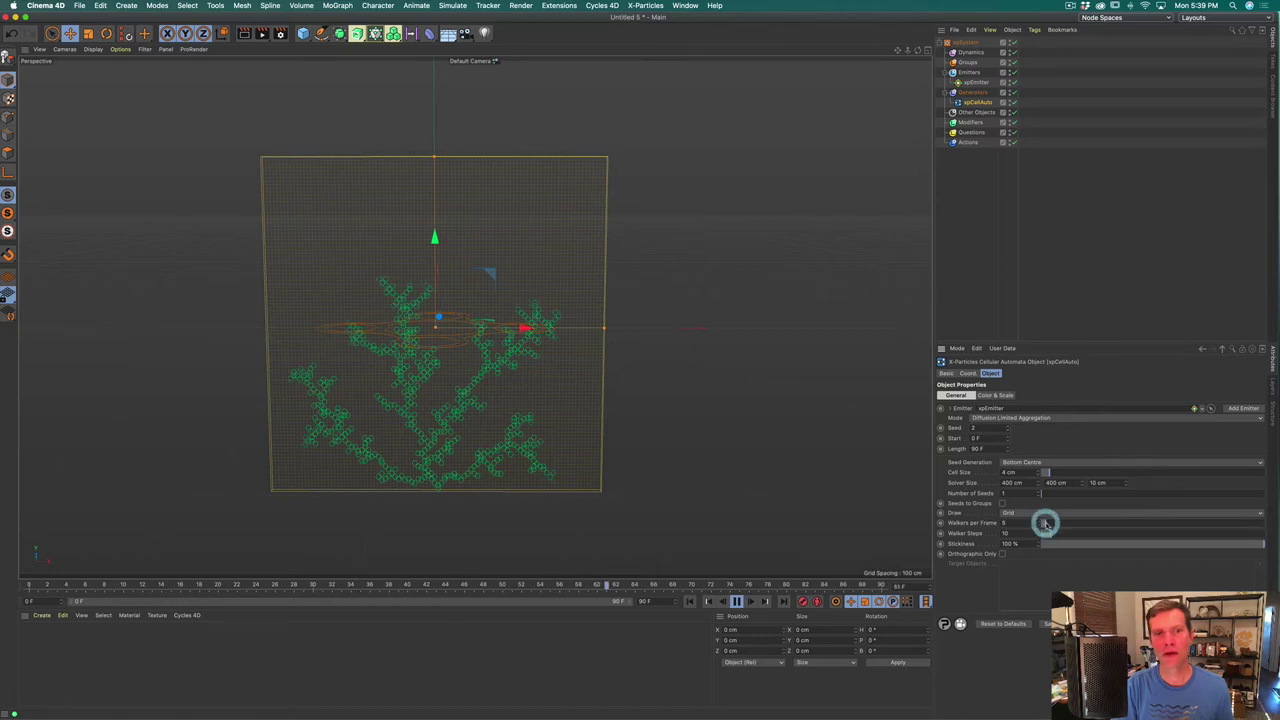
# Step: Raise walkers per frame to 20 and set Walker Steps to 10
pyautogui.click(1044, 523)
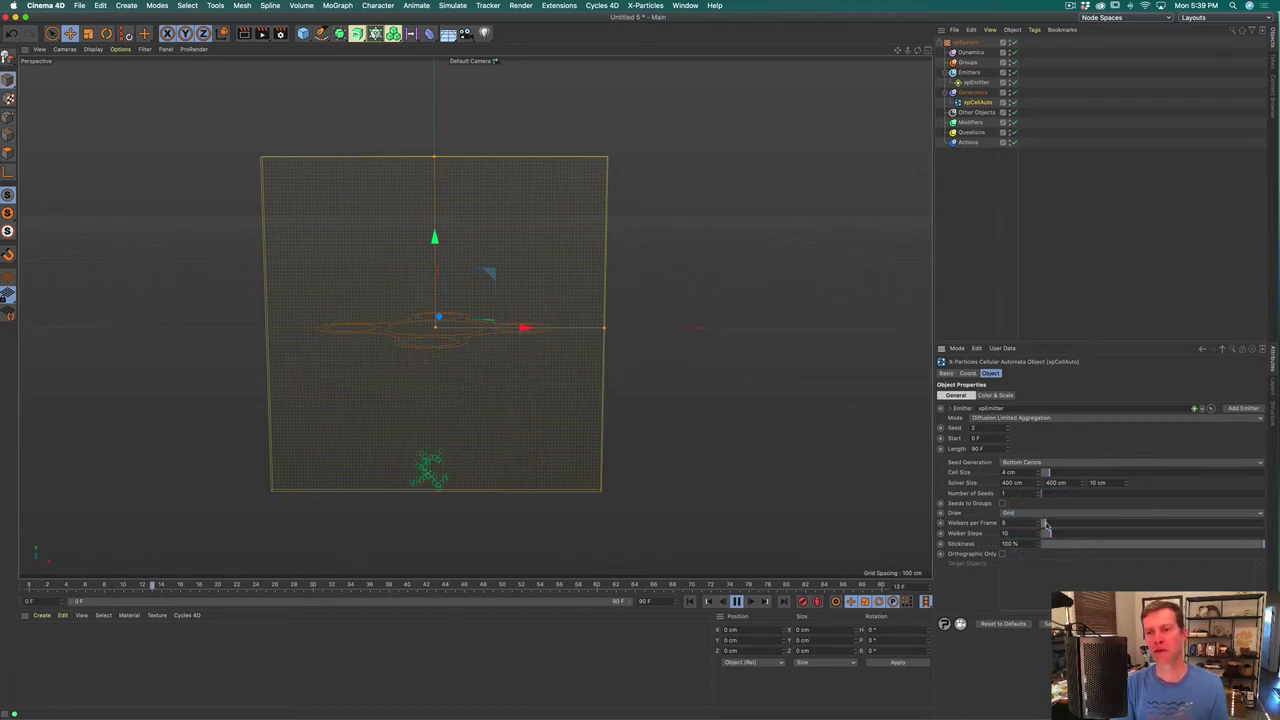
pyautogui.moveTo(1025, 522)
pyautogui.mouseDown()
pyautogui.moveTo(1014, 521)
pyautogui.moveTo(1037, 533)
pyautogui.mouseUp()
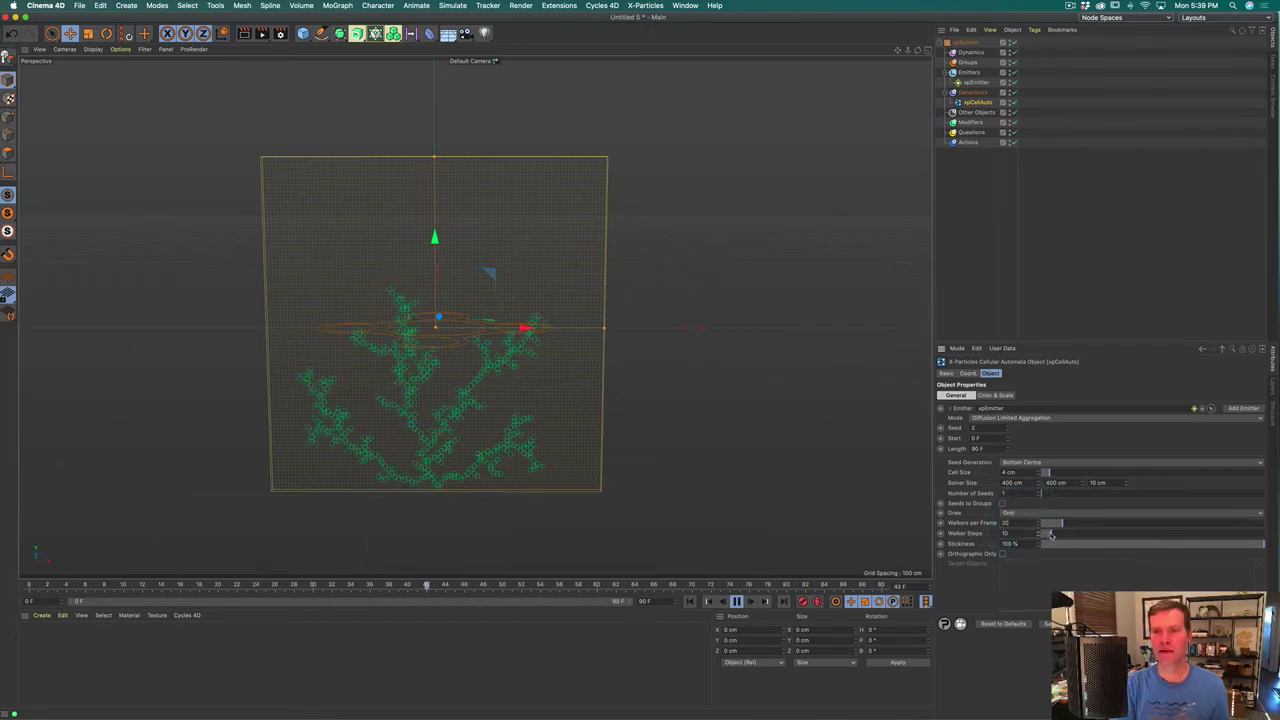
pyautogui.moveTo(1043, 533); pyautogui.dragTo(1042, 533)
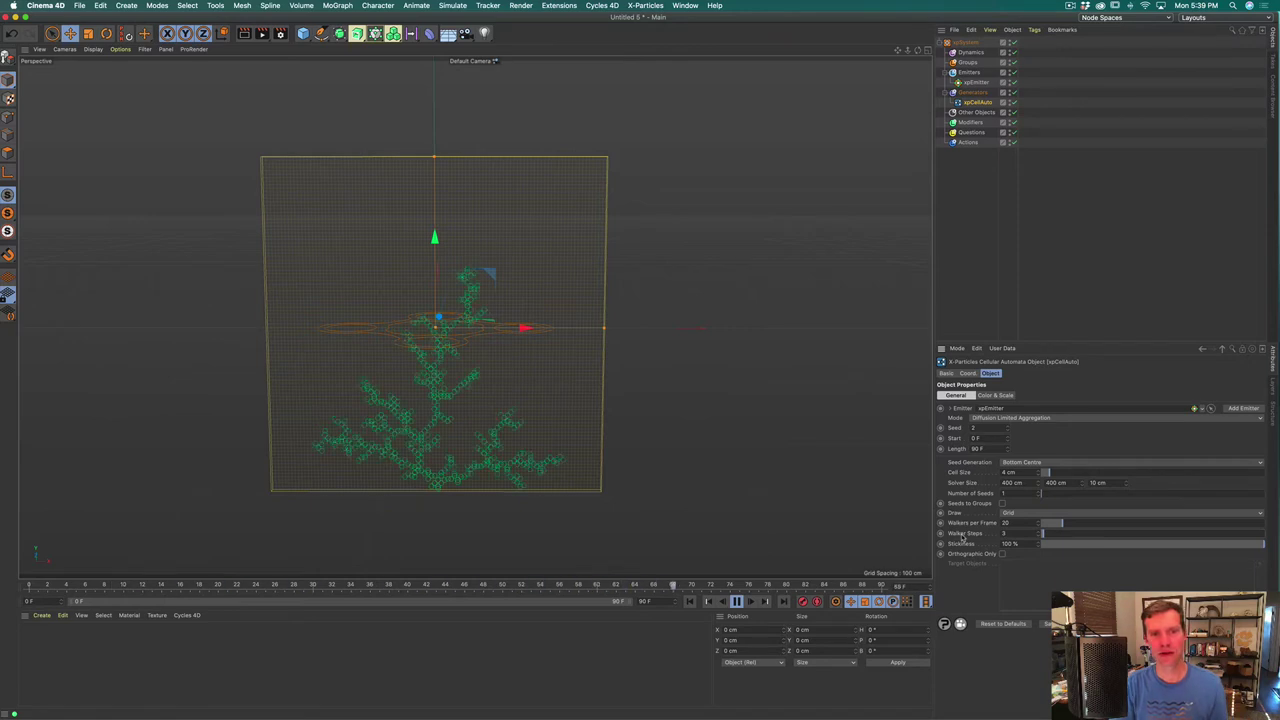
pyautogui.moveTo(1100, 538); pyautogui.dragTo(1165, 534)
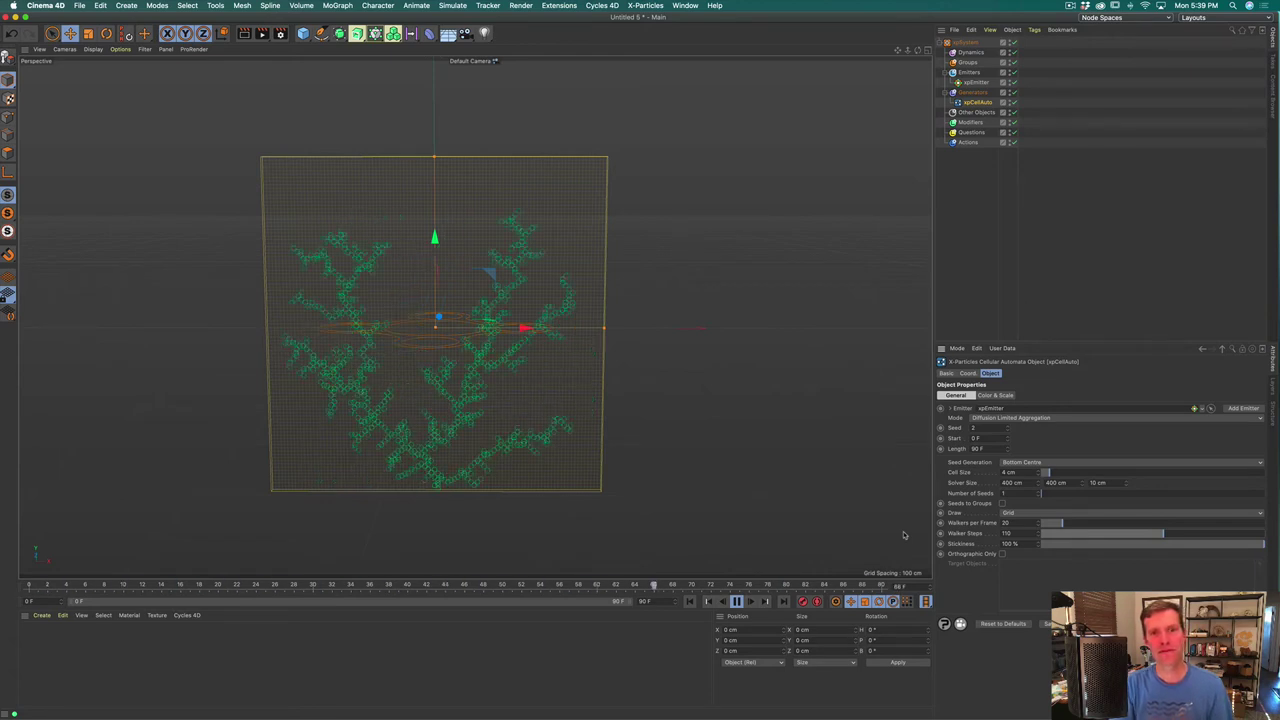
pyautogui.click(1016, 532)
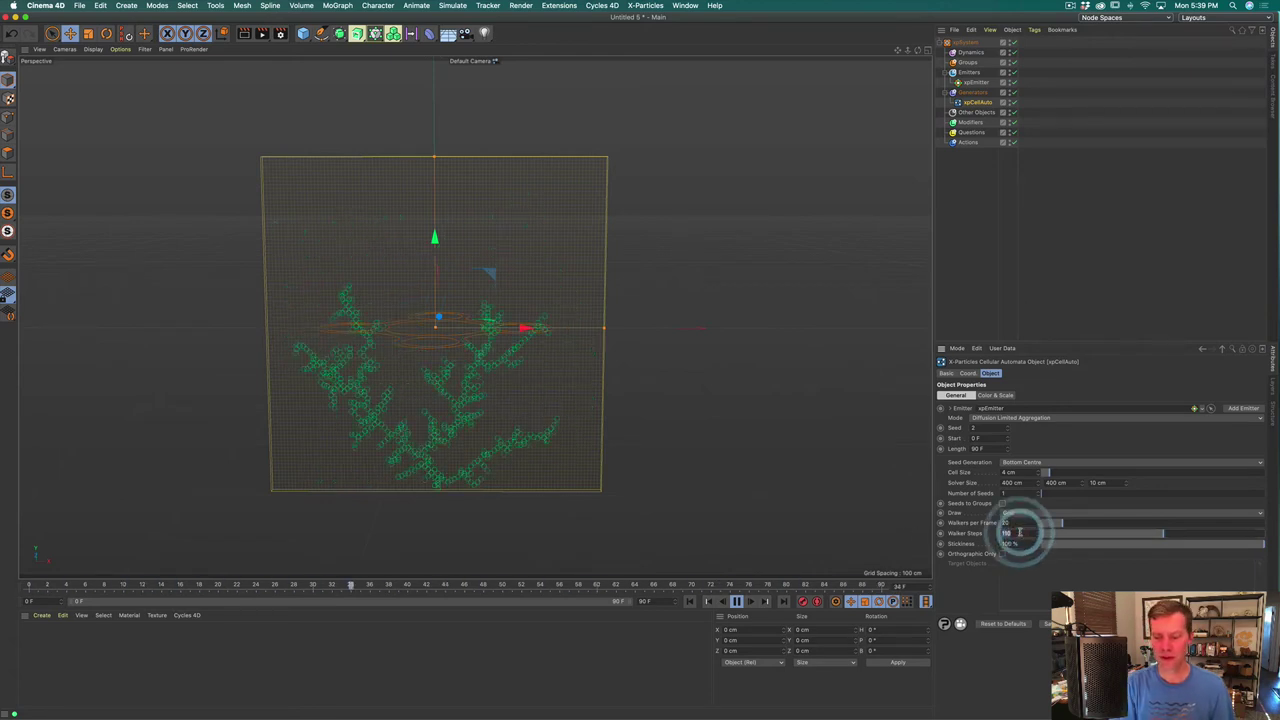
pyautogui.write('10')
pyautogui.press('Return')
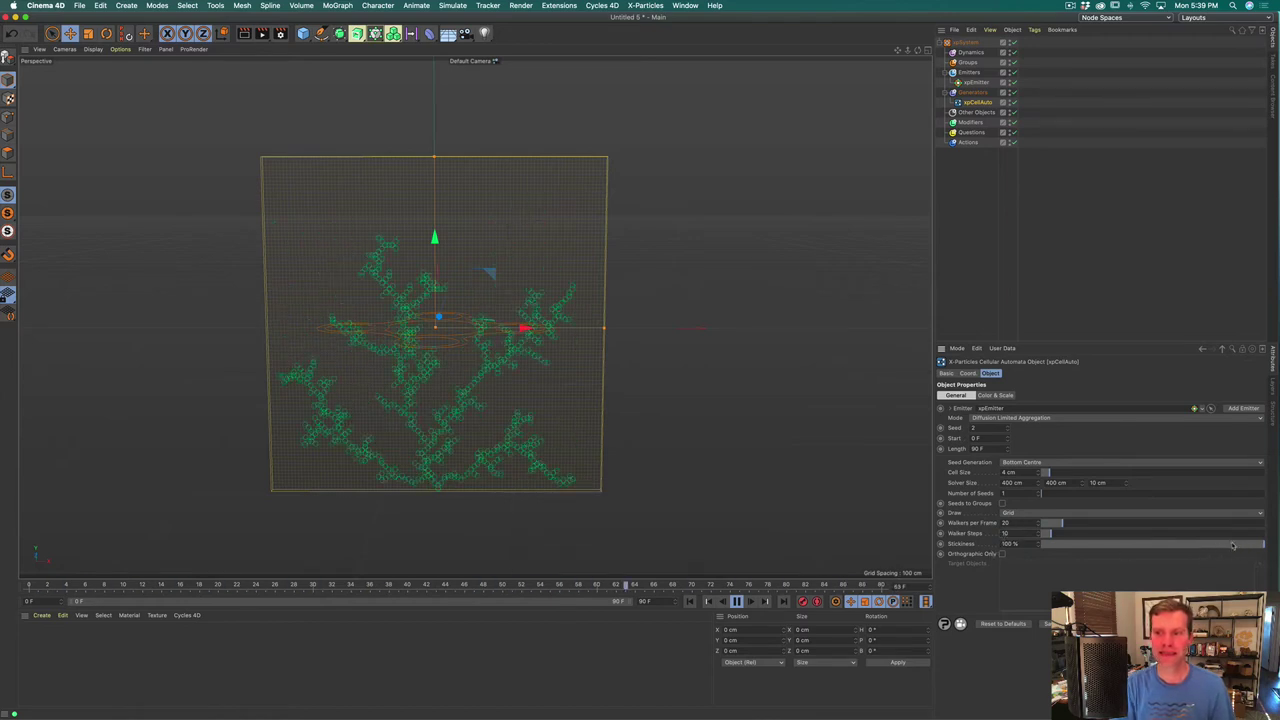
# Step: Try lower stickiness values, then set Stickiness back to 100%
pyautogui.moveTo(1257, 545); pyautogui.dragTo(1117, 547)
pyautogui.click(1018, 546)
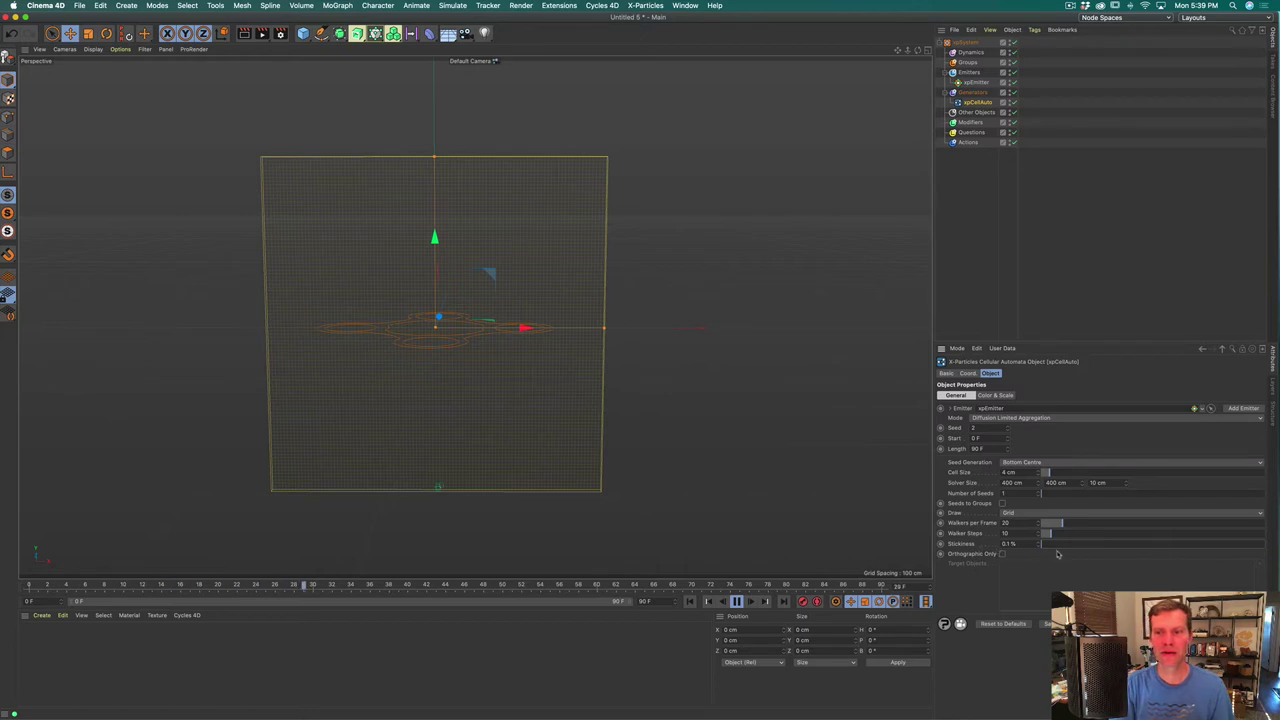
pyautogui.click(1125, 546)
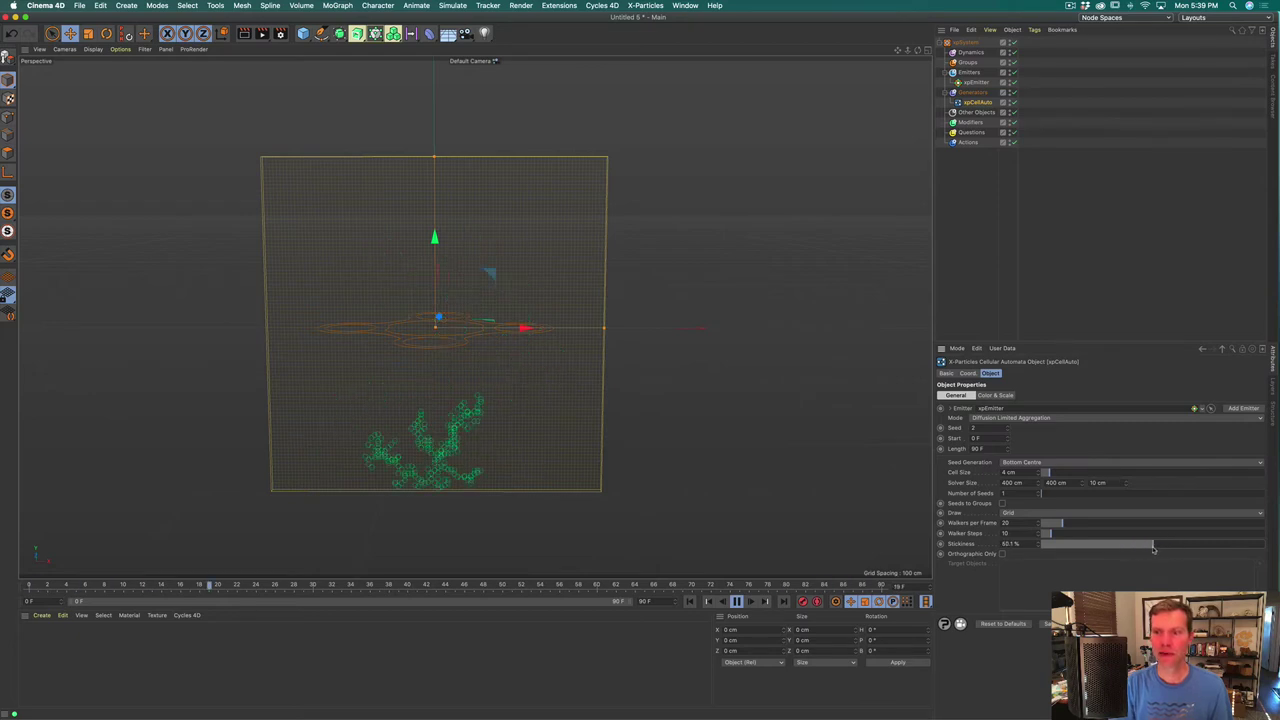
pyautogui.click(1152, 546)
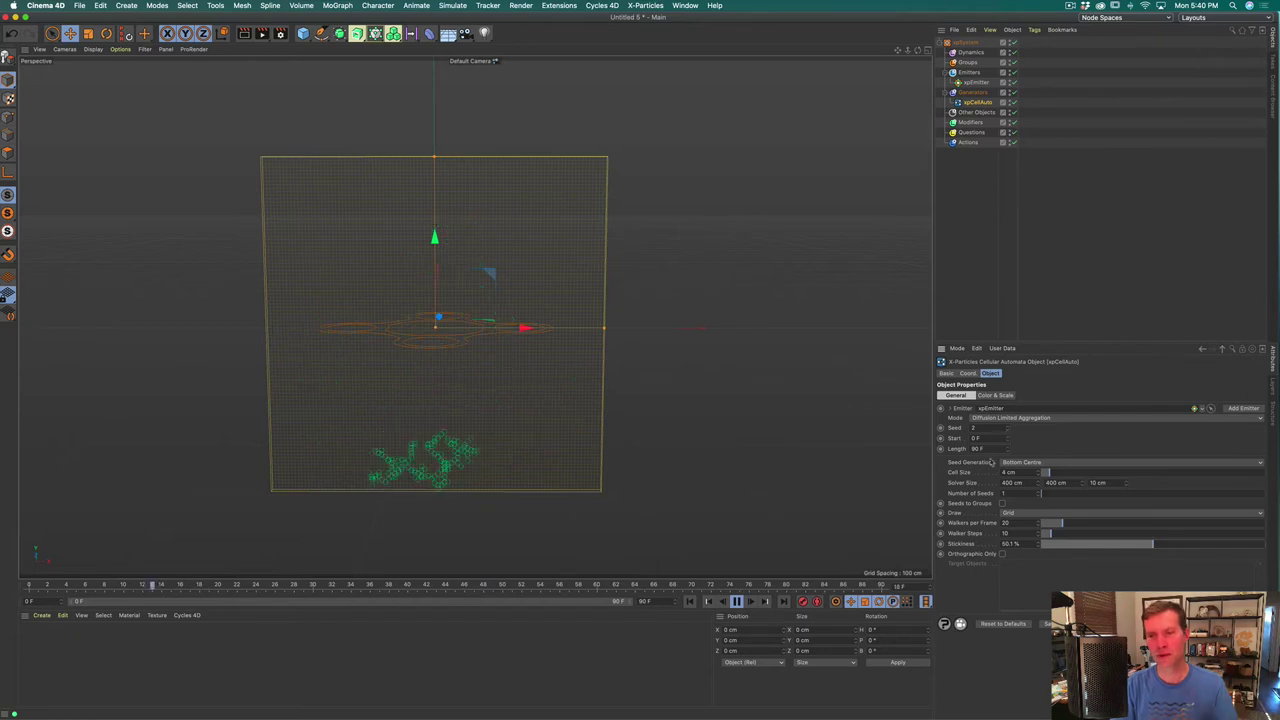
pyautogui.doubleClick(1008, 545)
pyautogui.write('100')
pyautogui.press('Return')
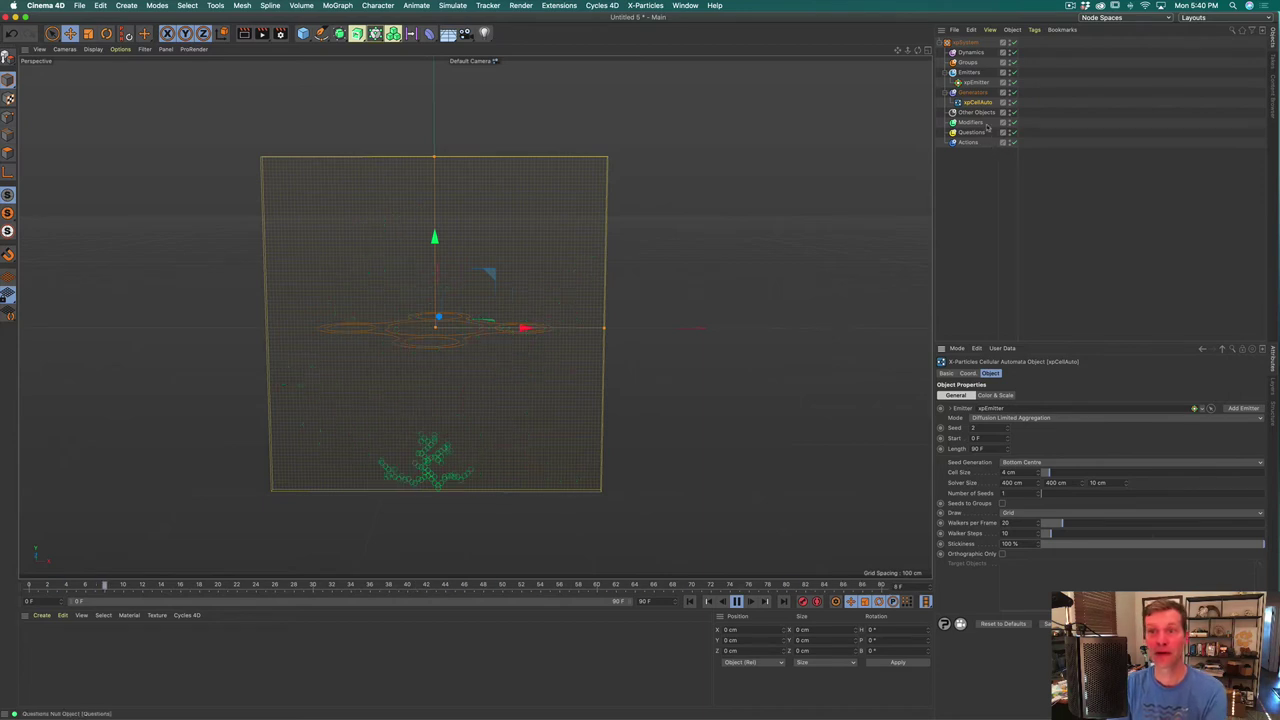
# Step: Add an xpOVDBMesher generator with xpEmitter as its source
pyautogui.click(973, 92)
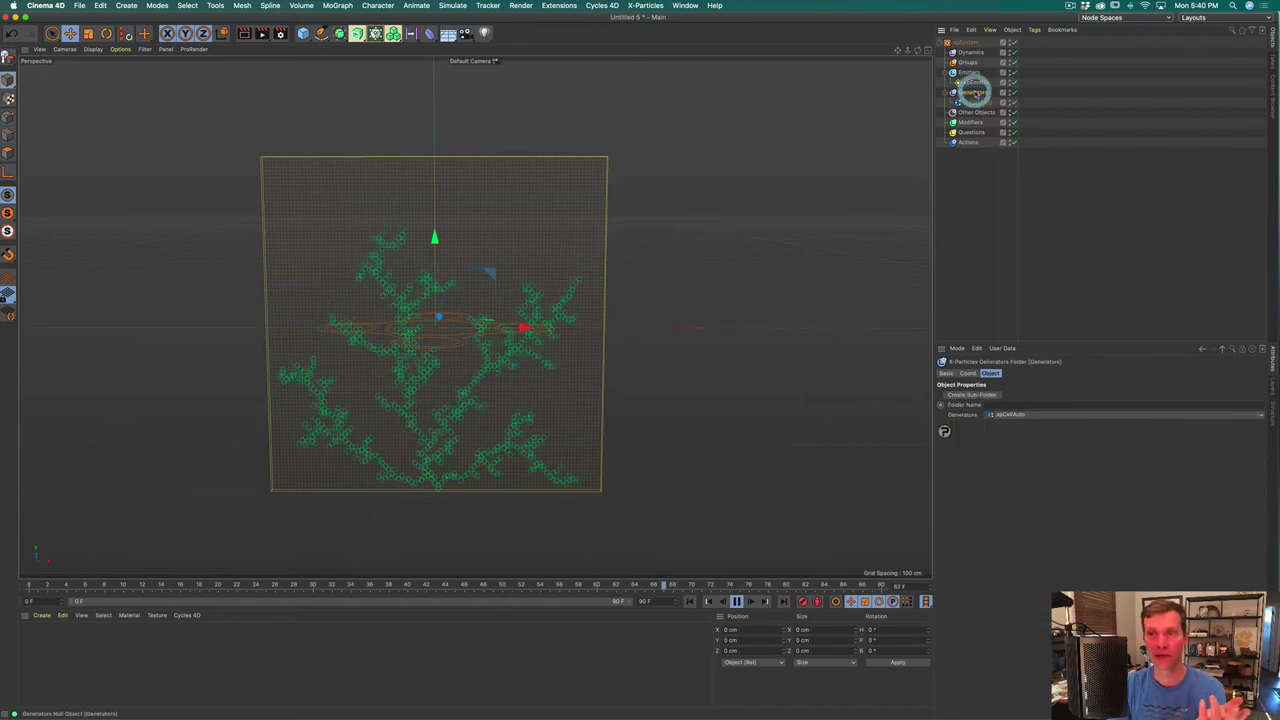
pyautogui.click(1028, 415)
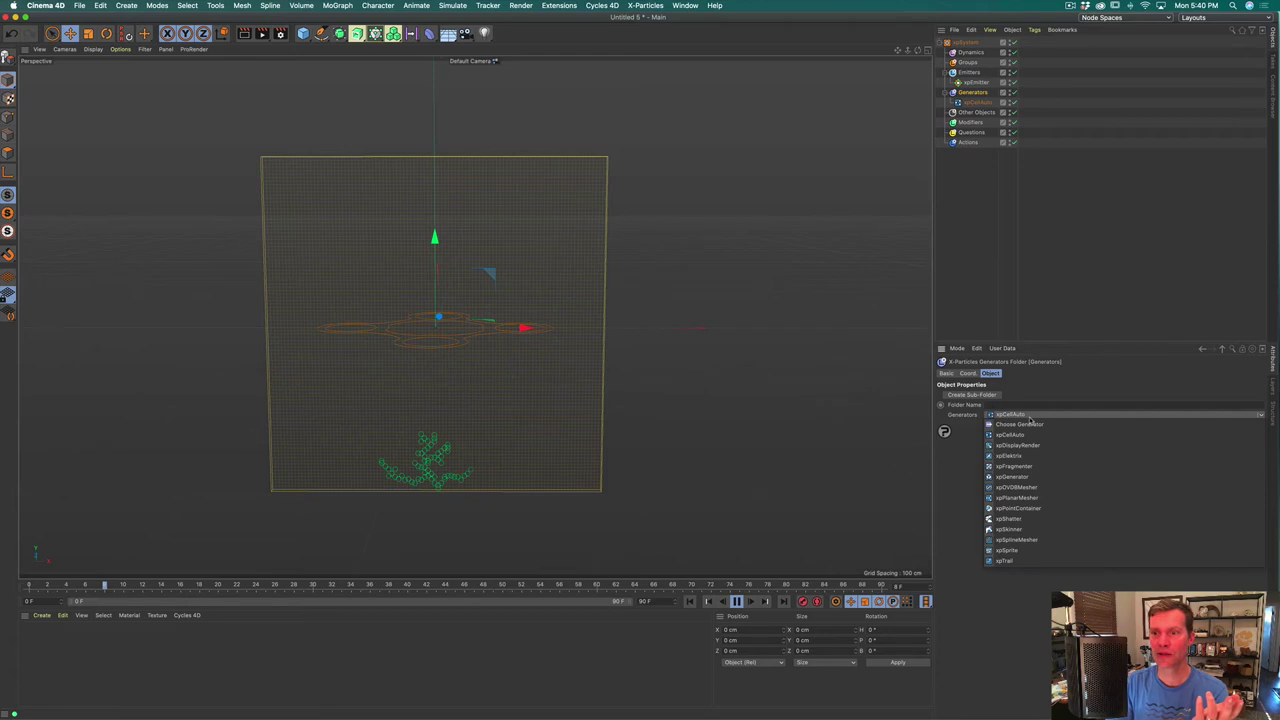
pyautogui.click(1009, 488)
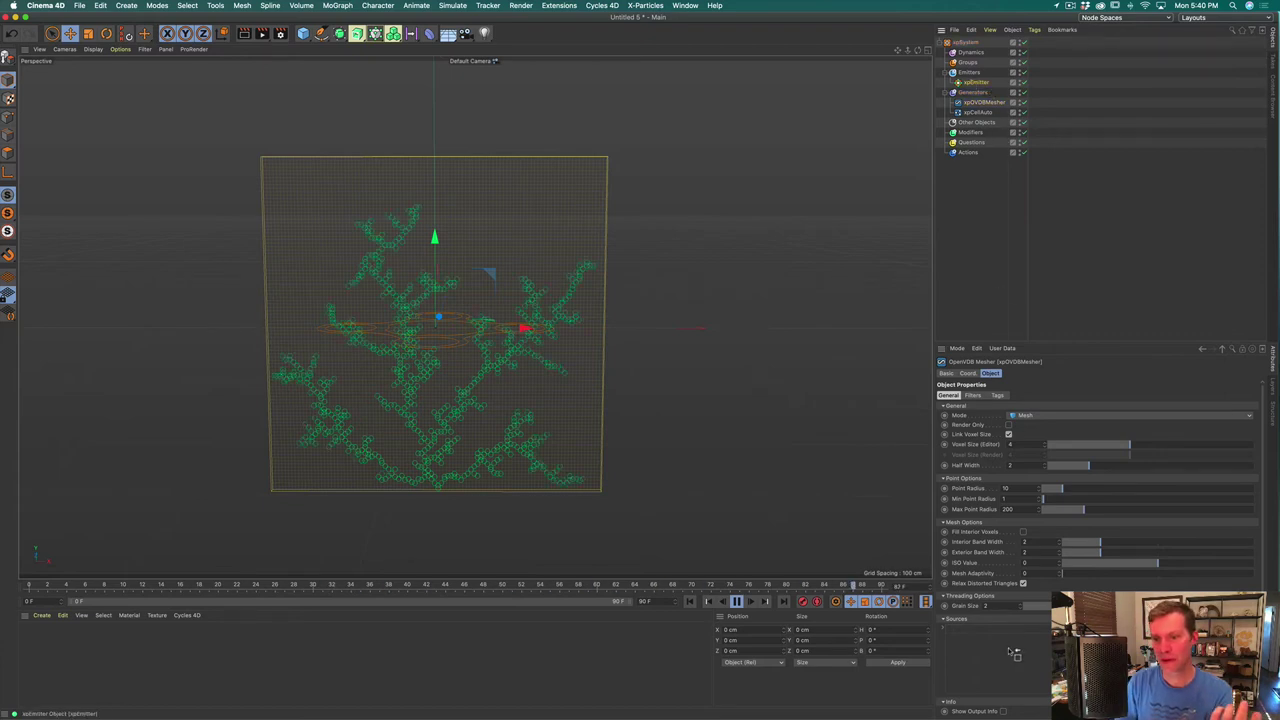
pyautogui.moveTo(1008, 647); pyautogui.dragTo(1008, 647)
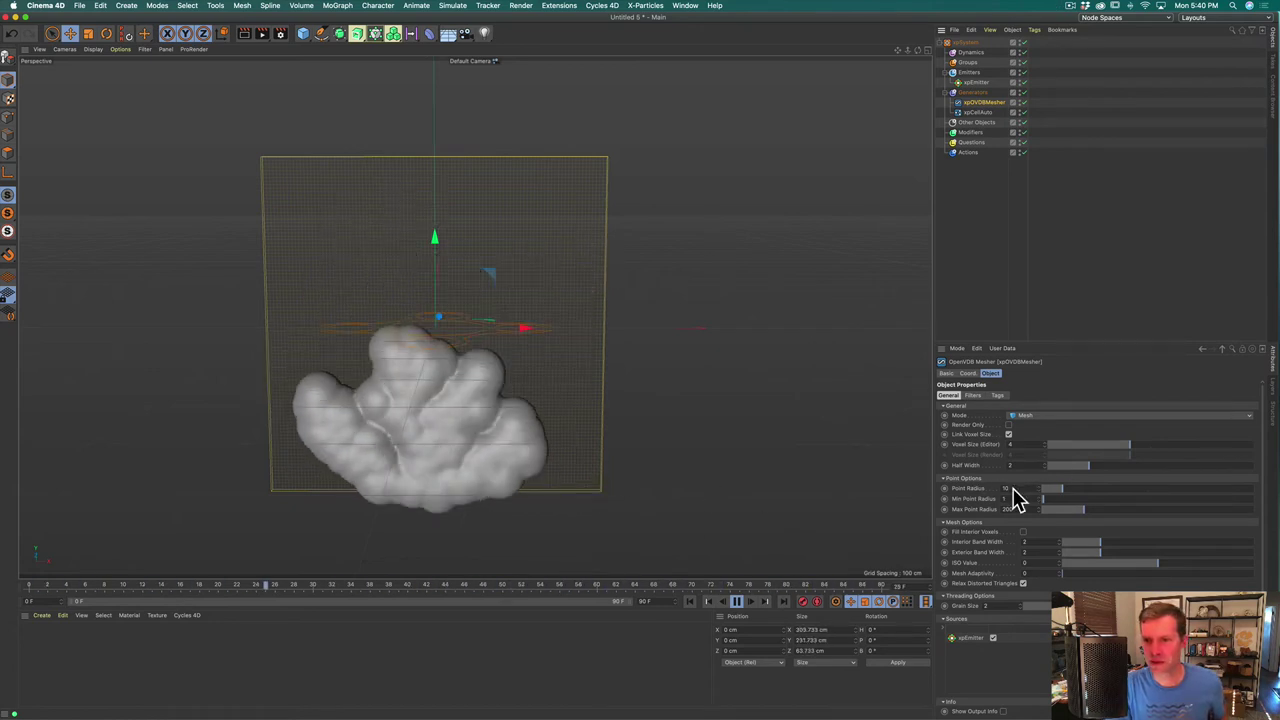
# Step: Set the mesher's point radius and voxel size to 2, briefly testing radius 3 and 1
pyautogui.doubleClick(1010, 488)
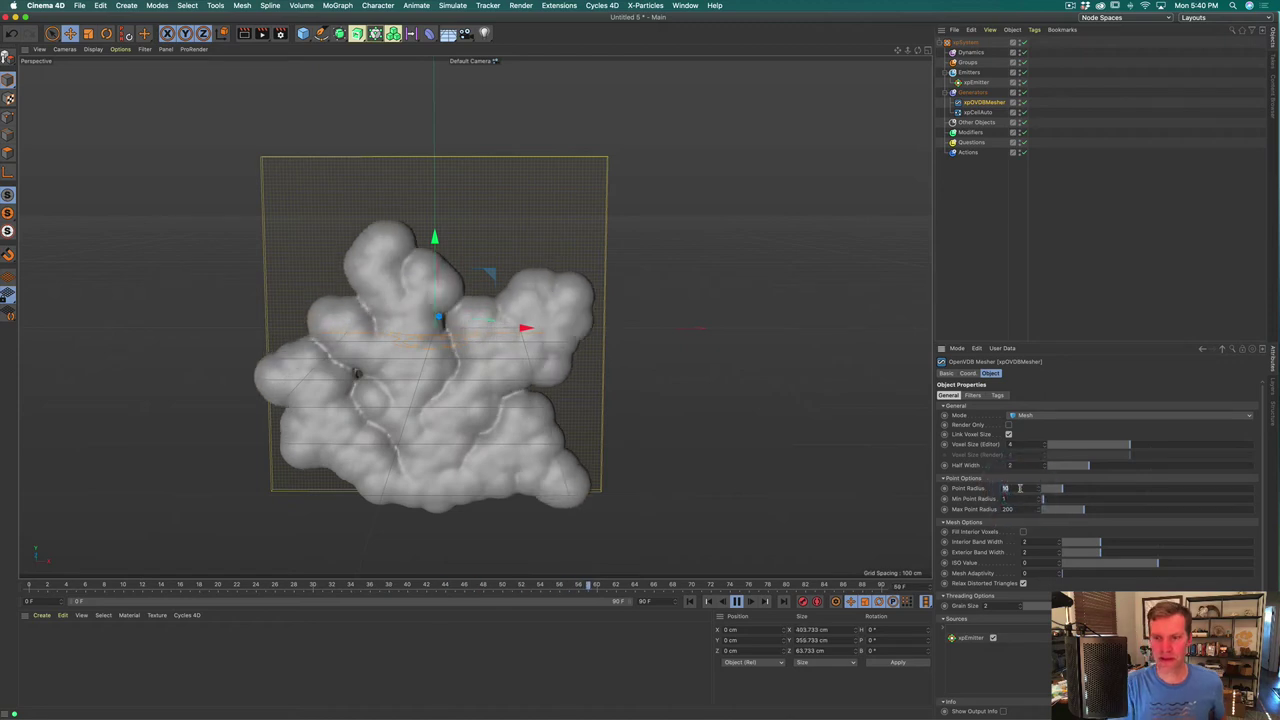
pyautogui.write('2')
pyautogui.press('Return')
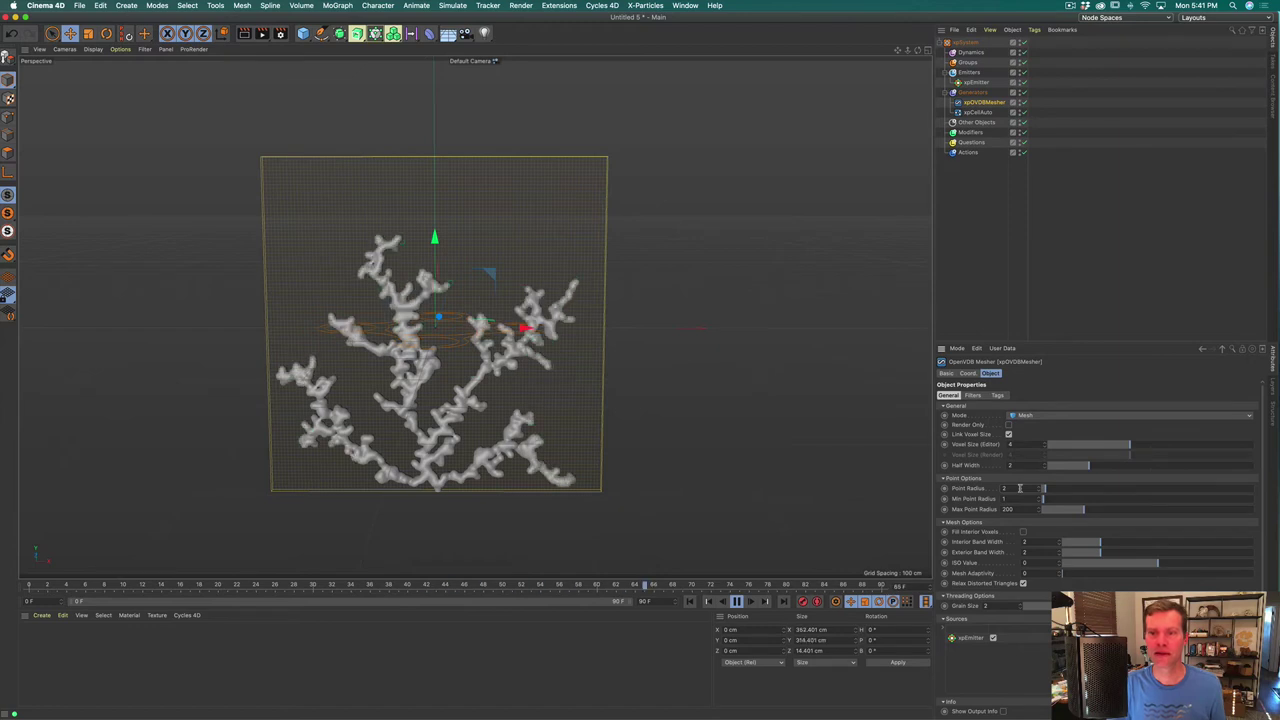
pyautogui.click(1029, 444)
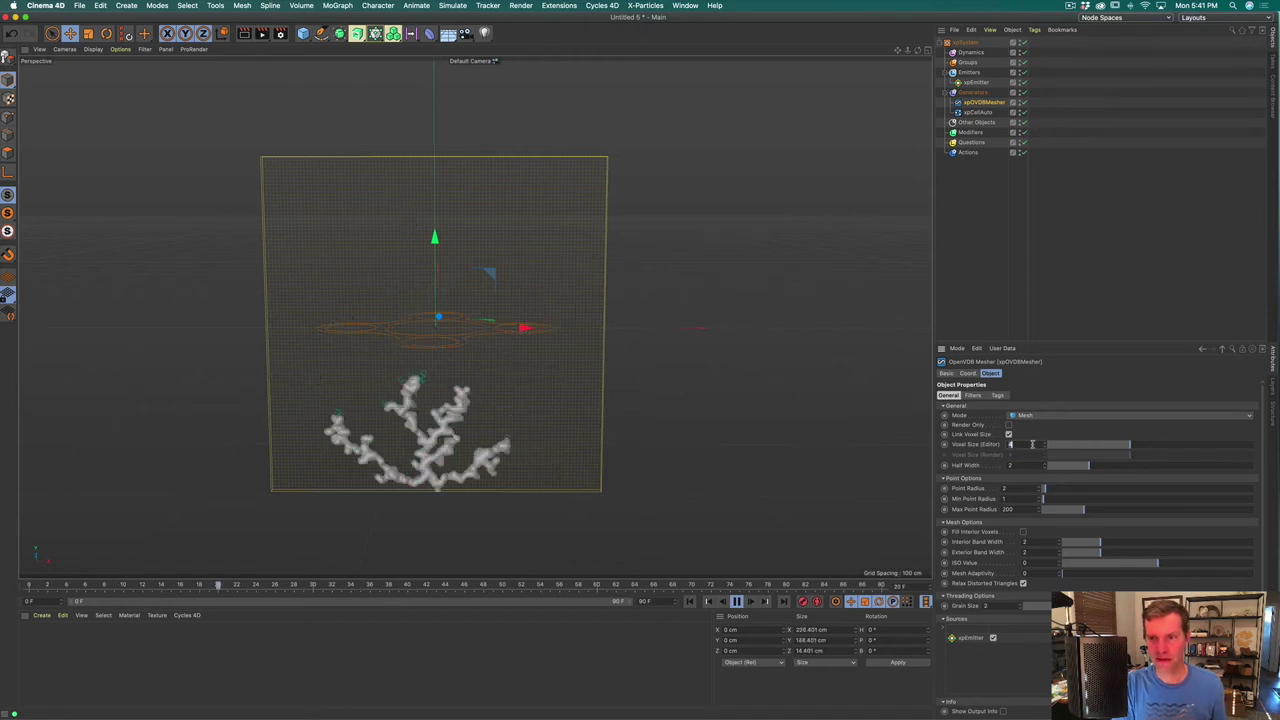
pyautogui.press('Return')
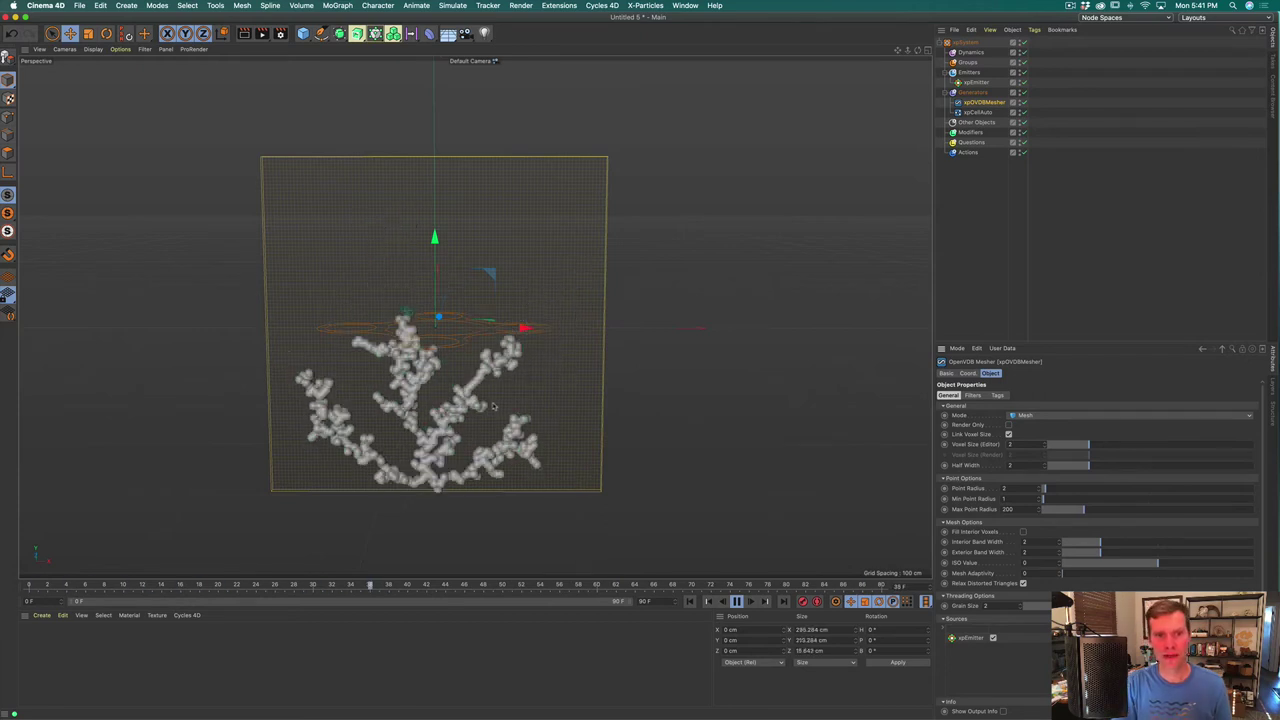
pyautogui.click(1039, 487)
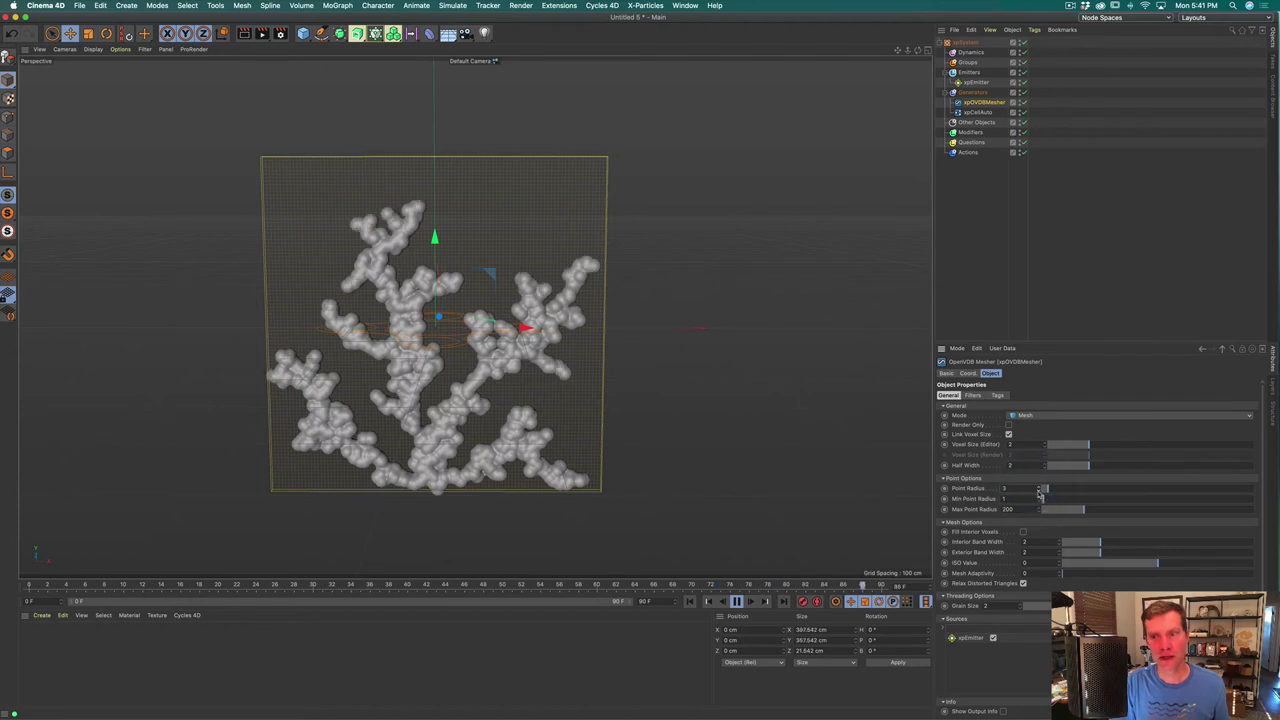
pyautogui.click(1040, 492)
pyautogui.click(1040, 492)
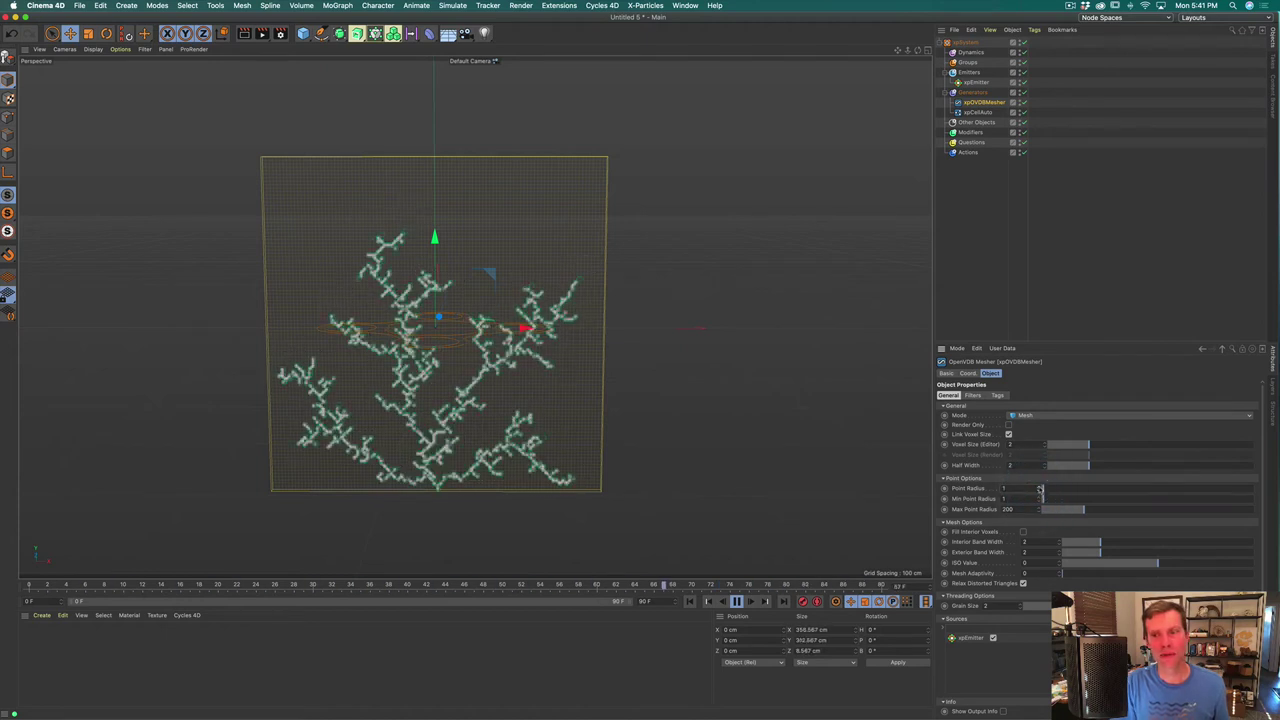
pyautogui.click(1040, 487)
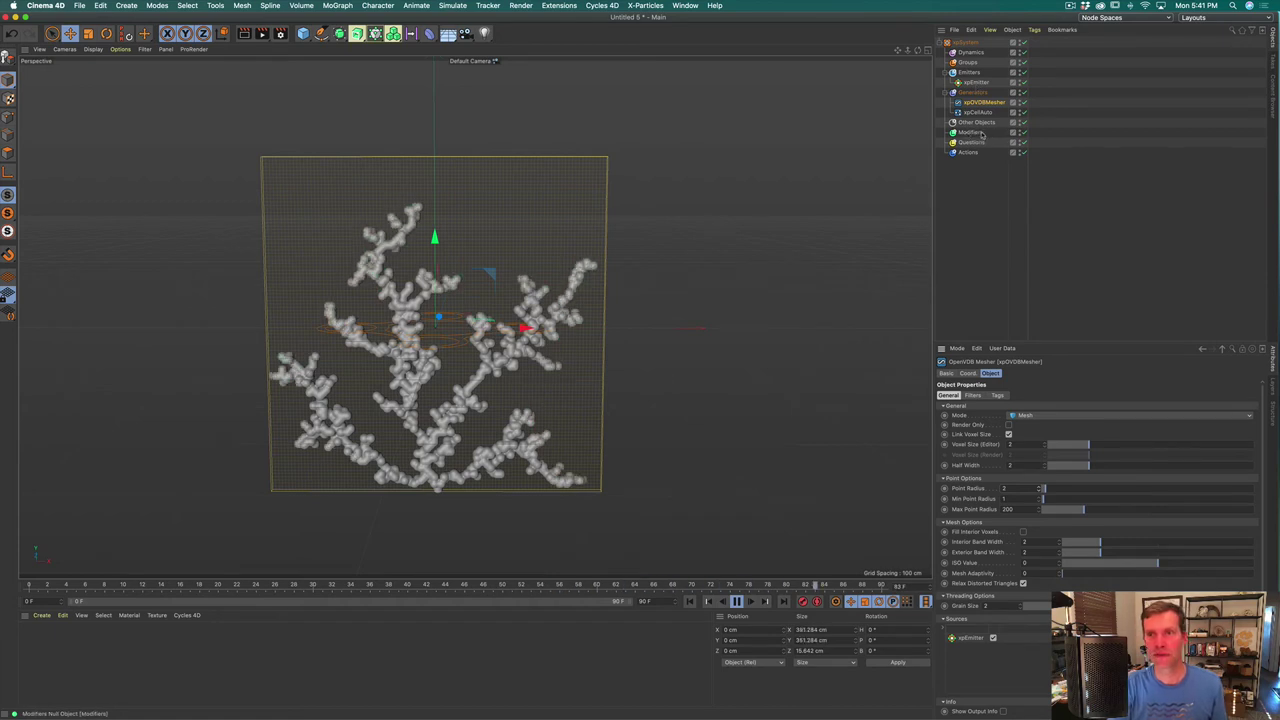
# Step: Add an xpScale modifier with an upper radius limit of 4 cm
pyautogui.click(975, 133)
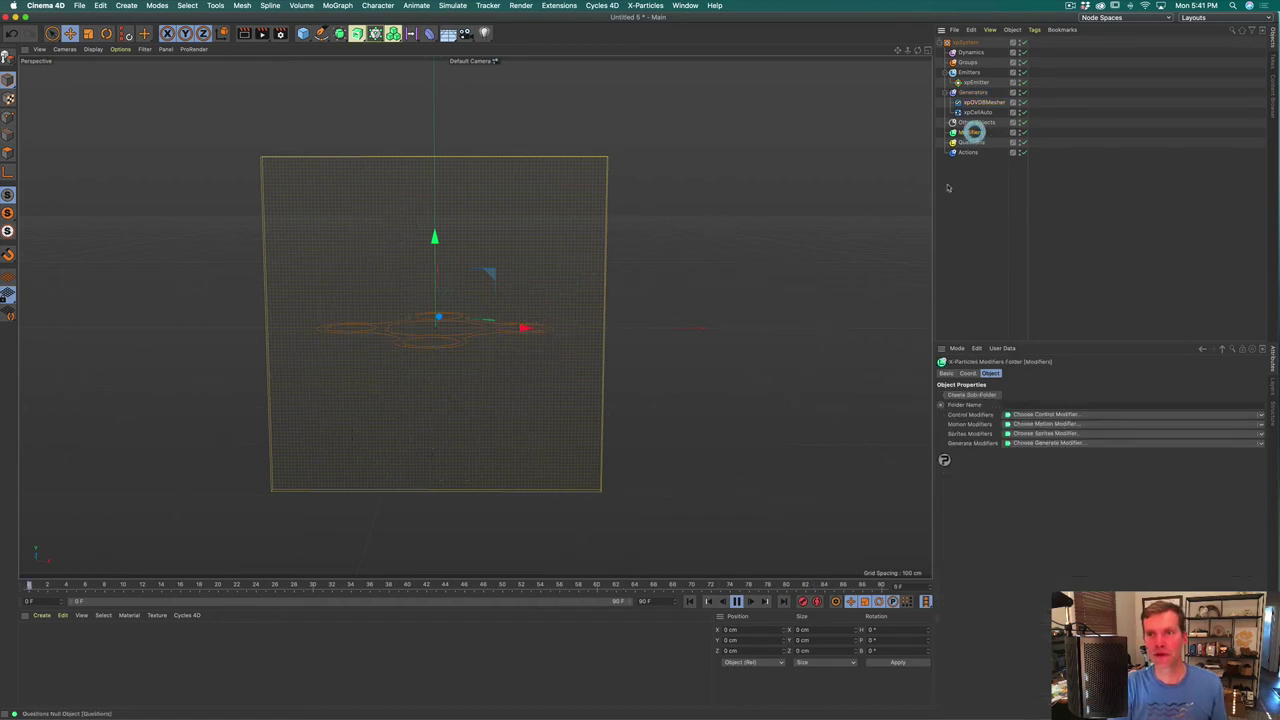
pyautogui.click(1028, 415)
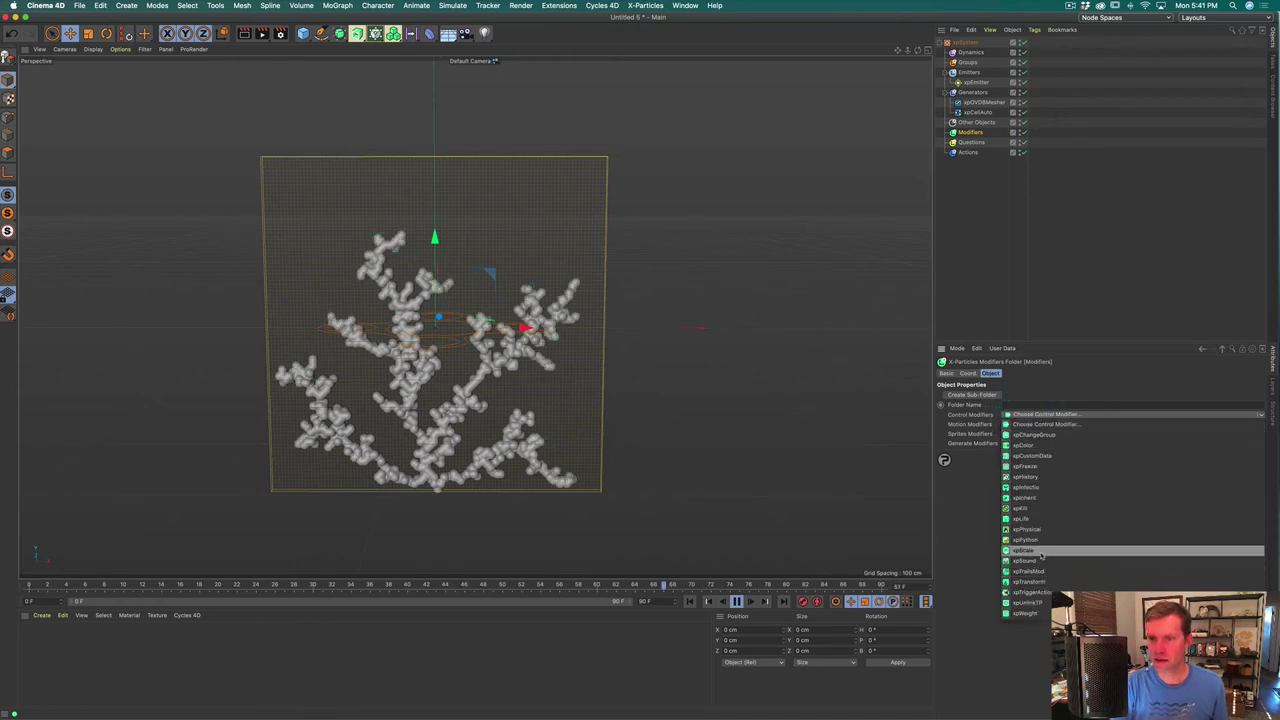
pyautogui.click(1041, 553)
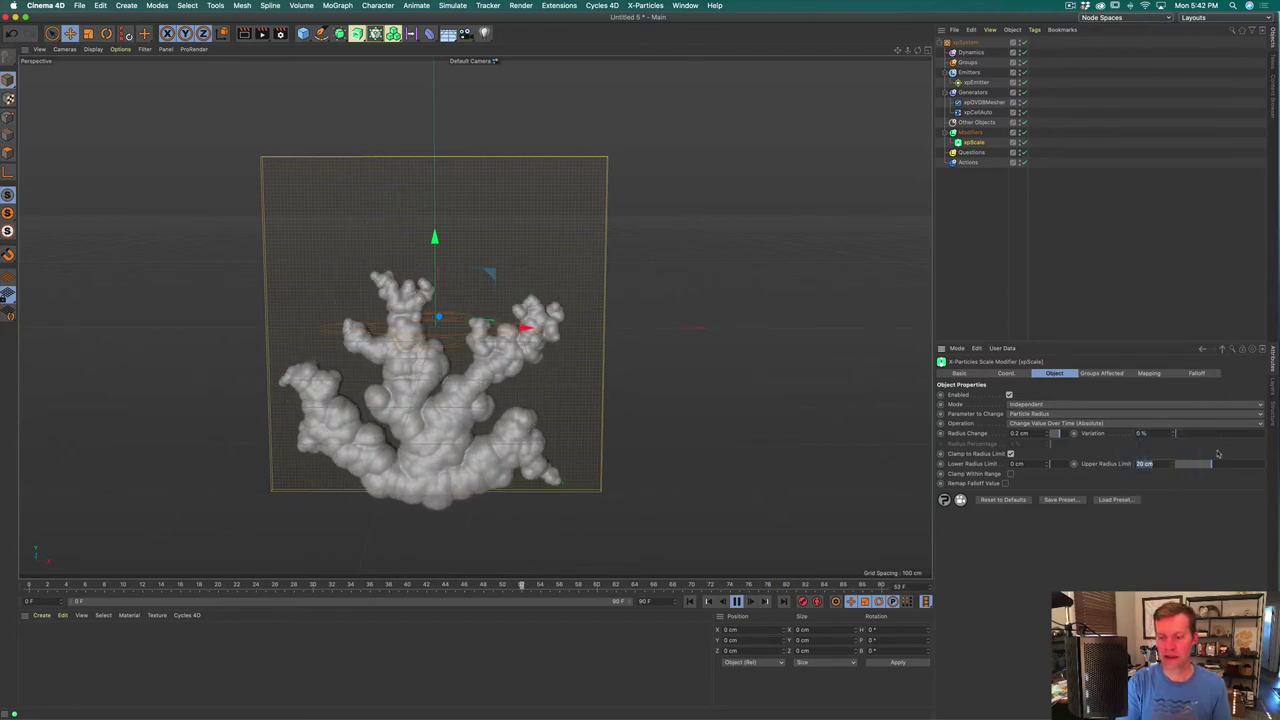
pyautogui.press('Return')
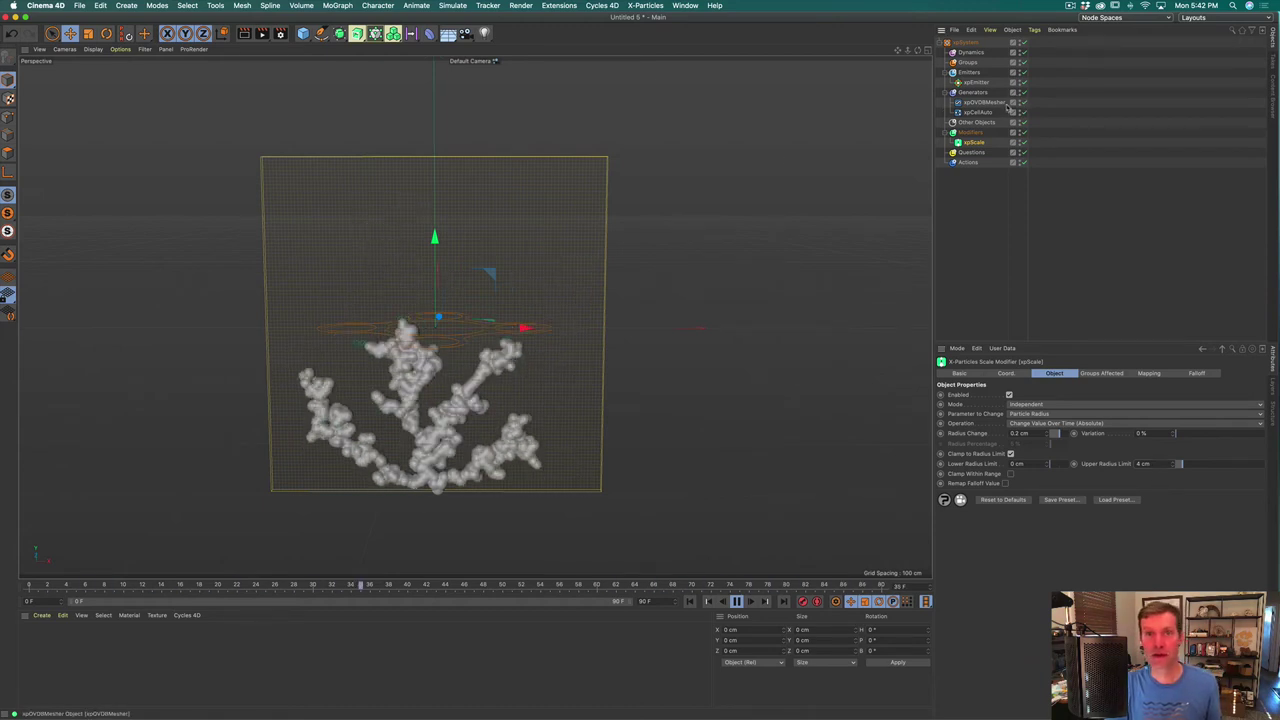
# Step: Disable xpOVDBMesher and set the xpEmitter's emission radius to 0 cm
pyautogui.click(1023, 102)
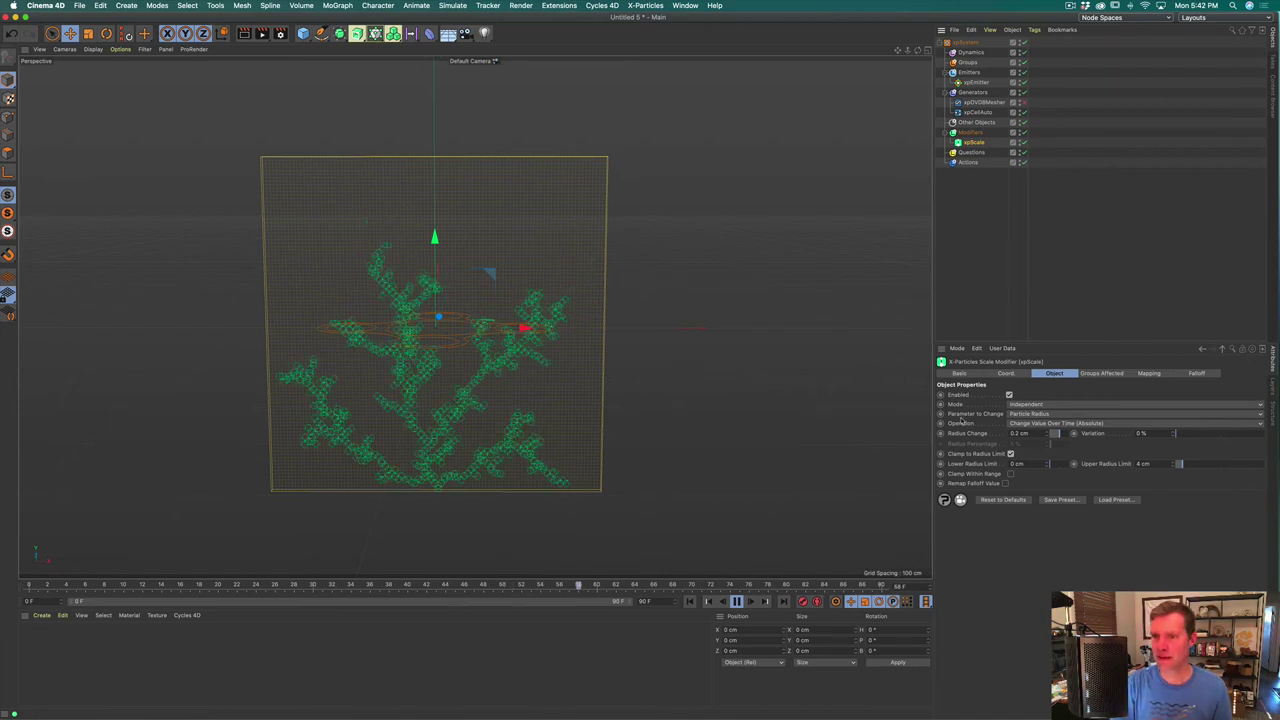
pyautogui.click(1034, 464)
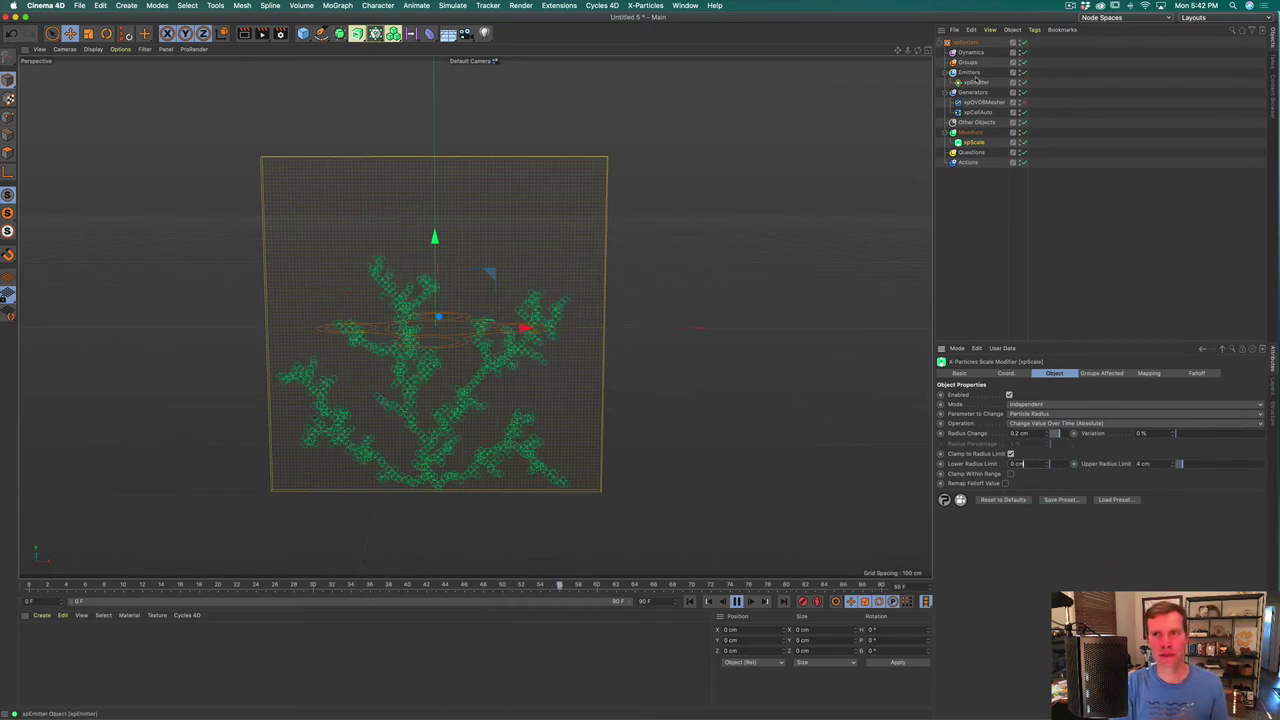
pyautogui.click(970, 72)
pyautogui.click(975, 82)
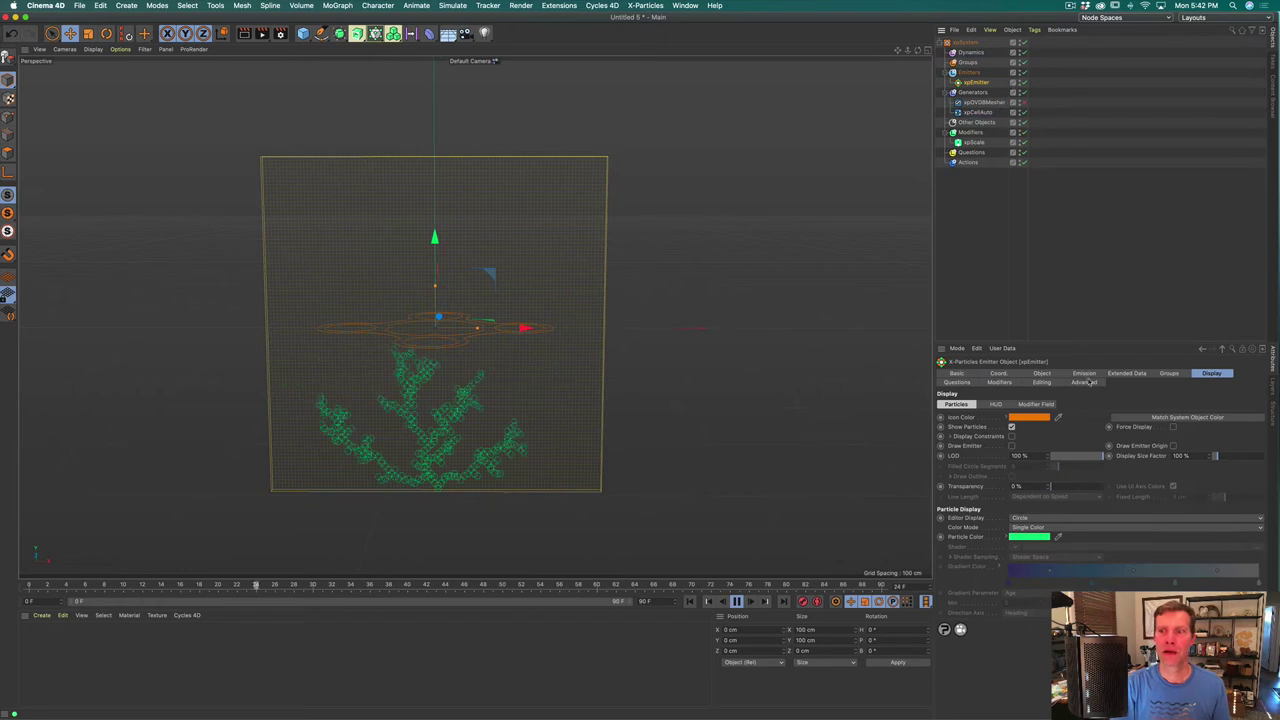
pyautogui.click(1085, 373)
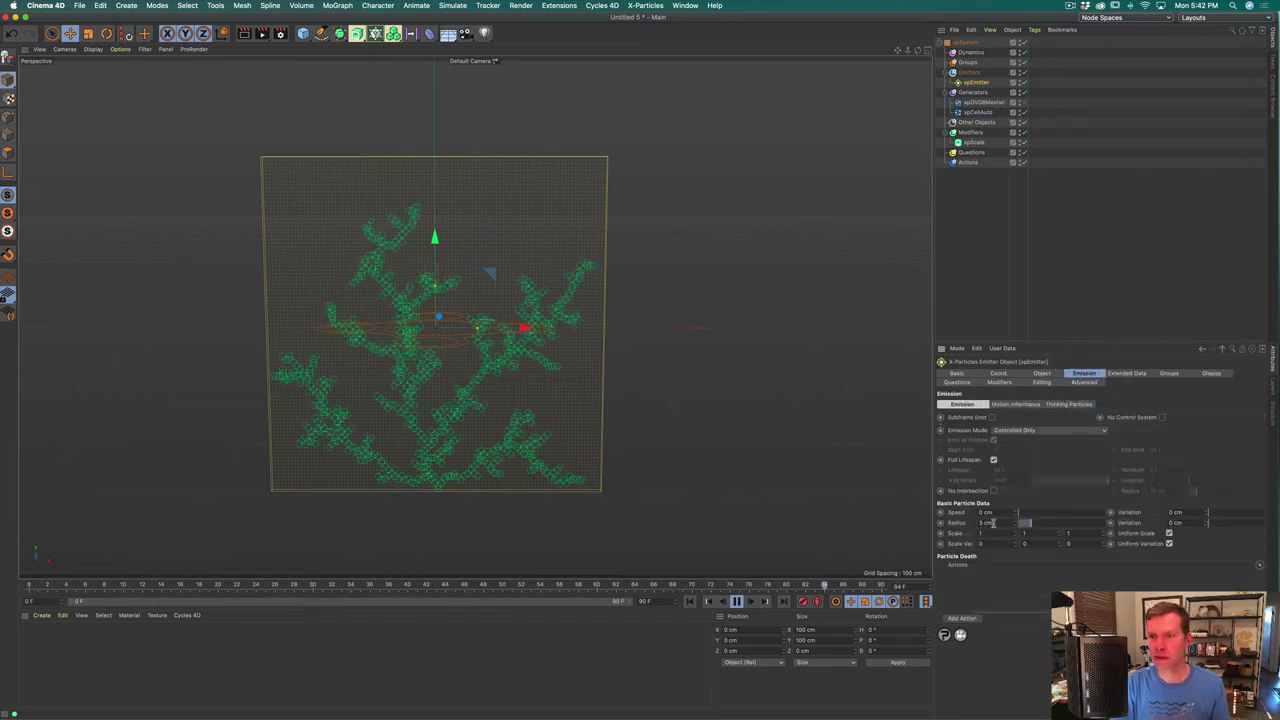
pyautogui.click(943, 523)
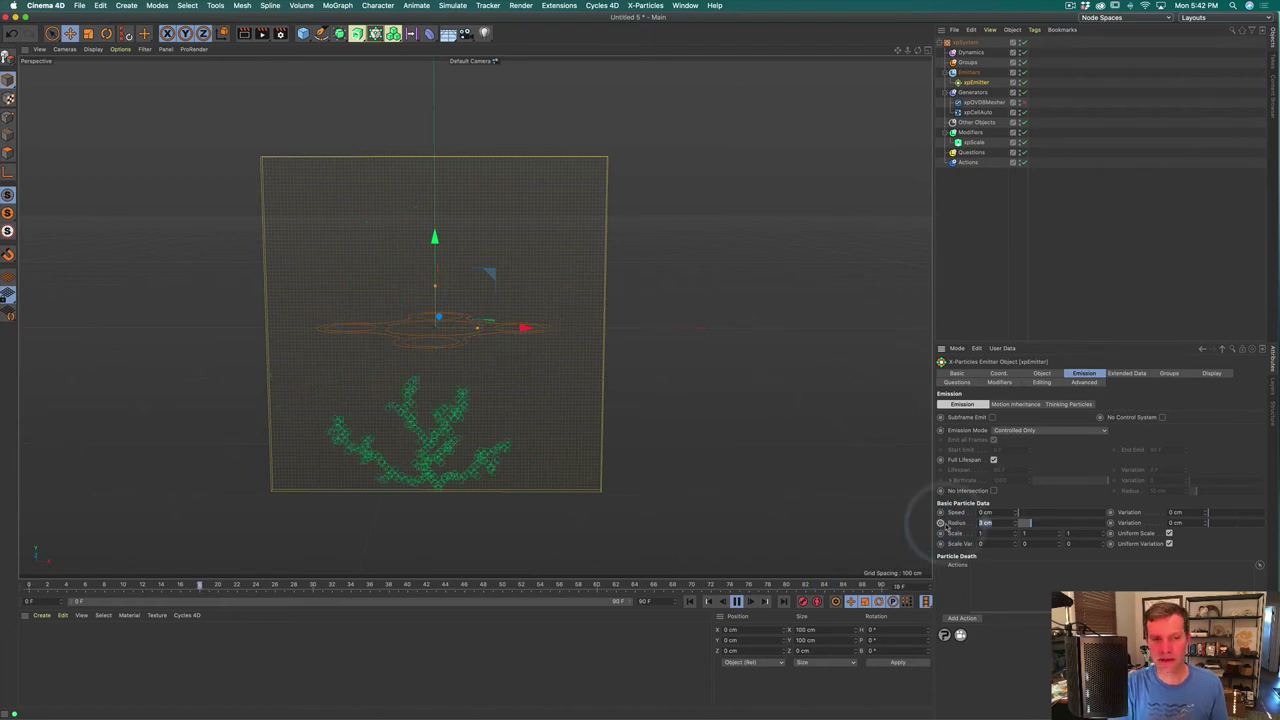
pyautogui.write('0')
pyautogui.press('Return')
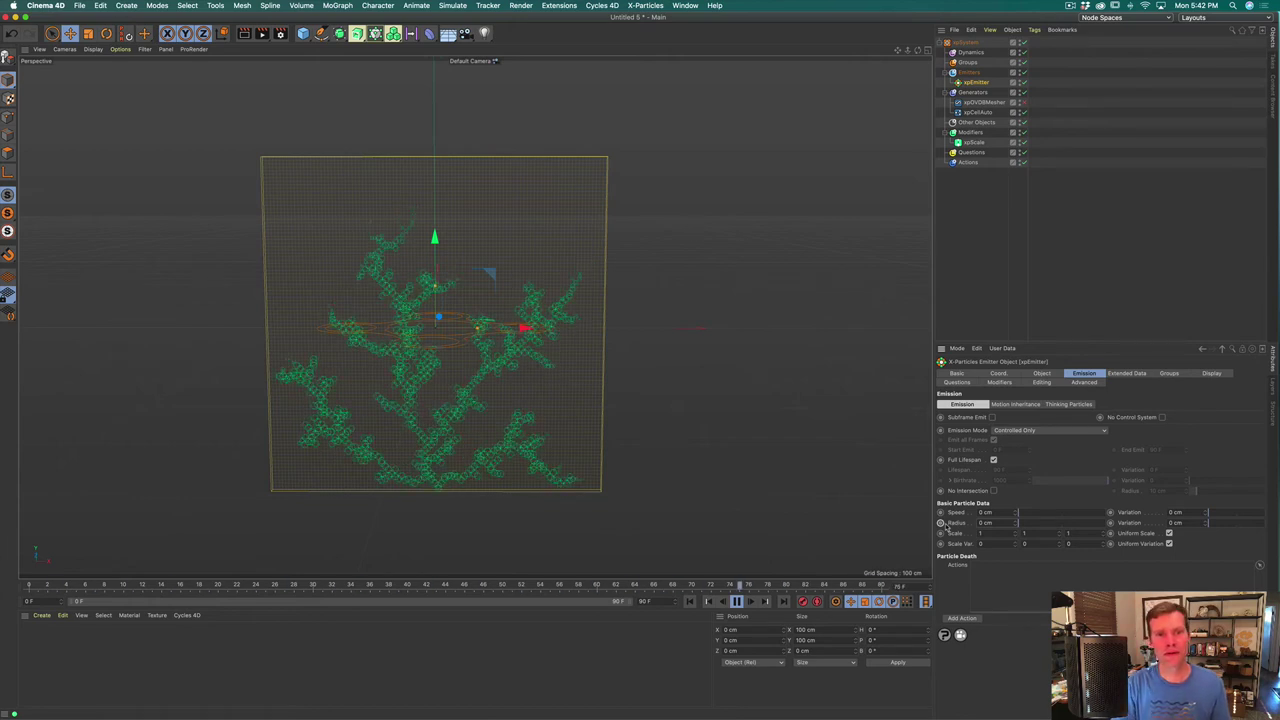
# Step: Re-enable the mesher and set the xpScale Radius Change to 0.05 cm
pyautogui.click(970, 133)
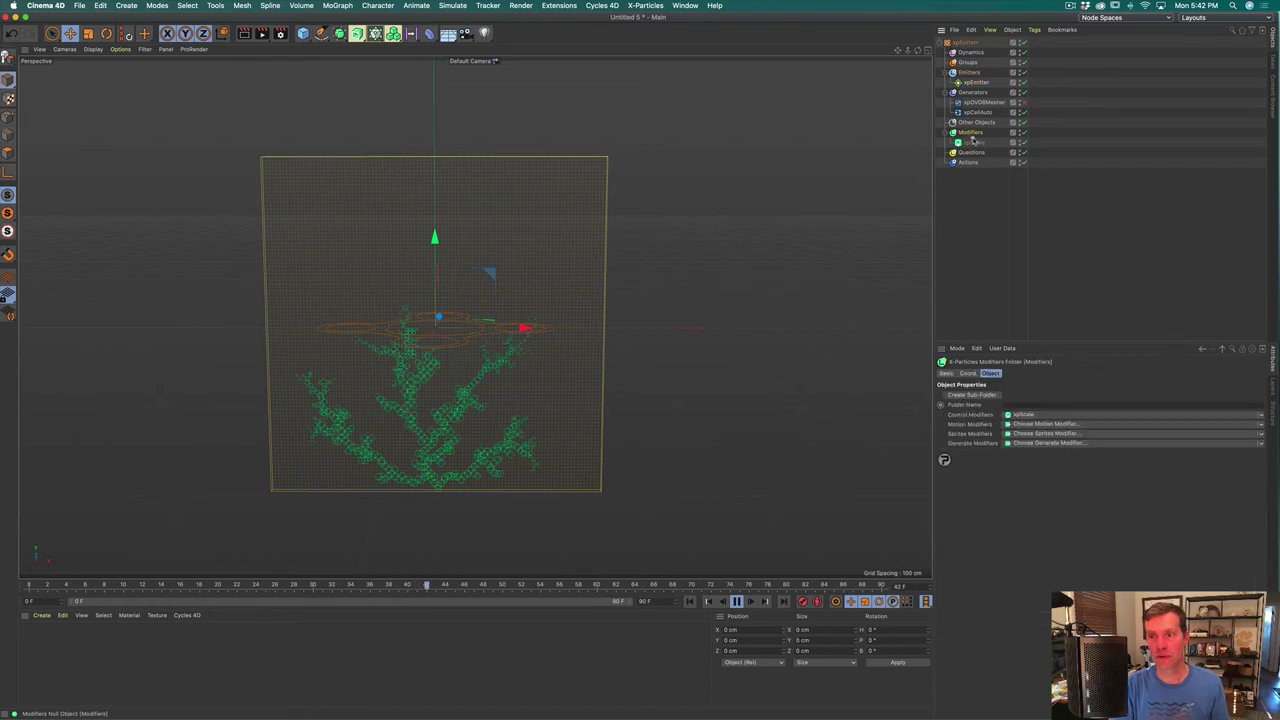
pyautogui.click(972, 142)
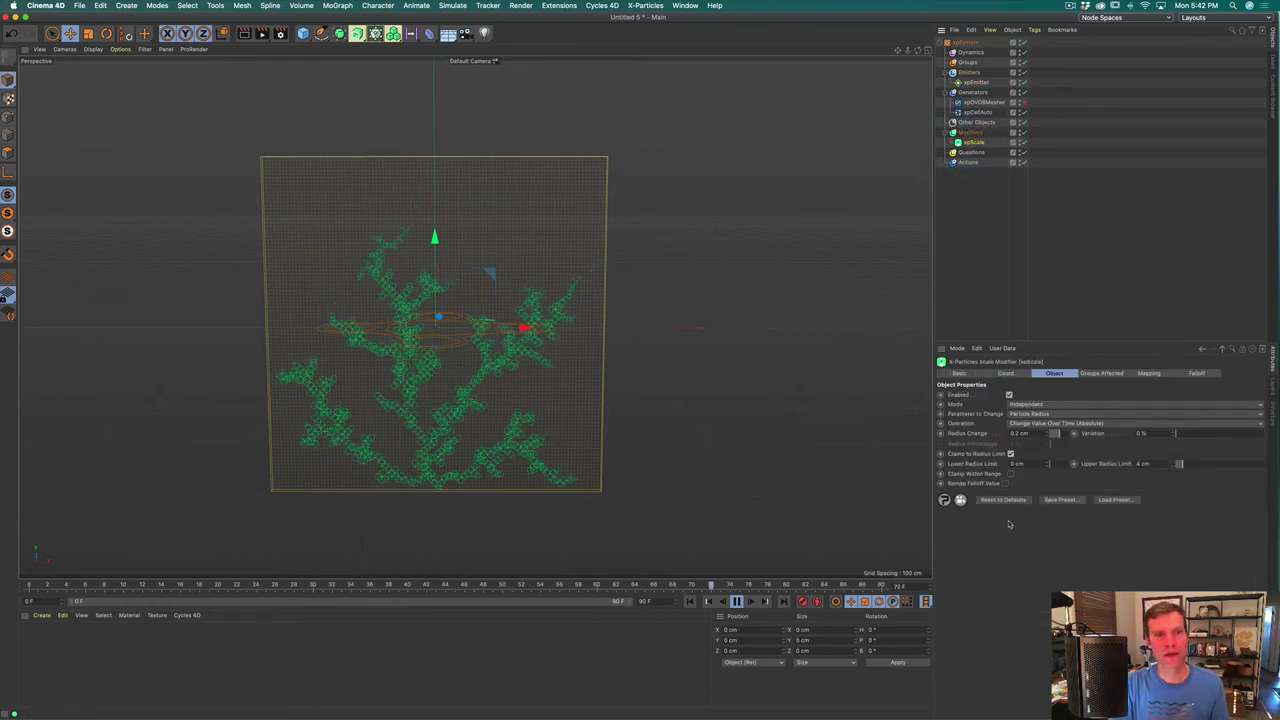
pyautogui.click(1023, 102)
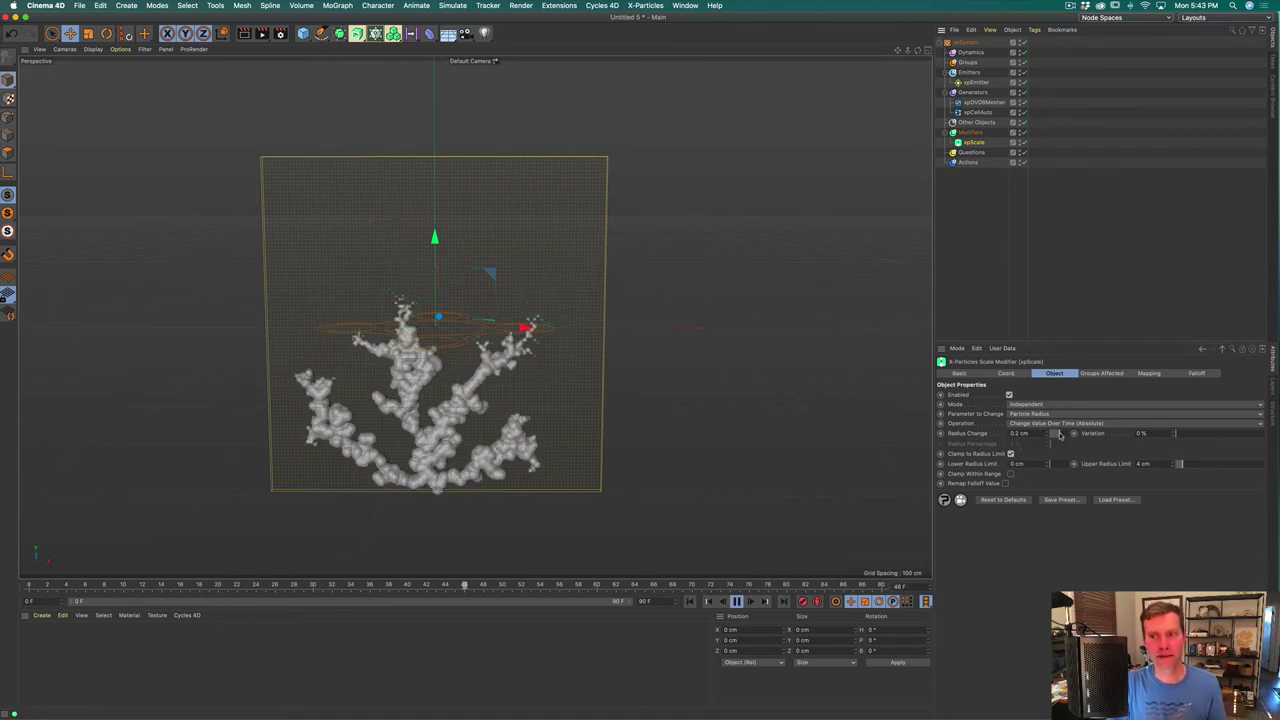
pyautogui.moveTo(1056, 434); pyautogui.dragTo(1060, 434)
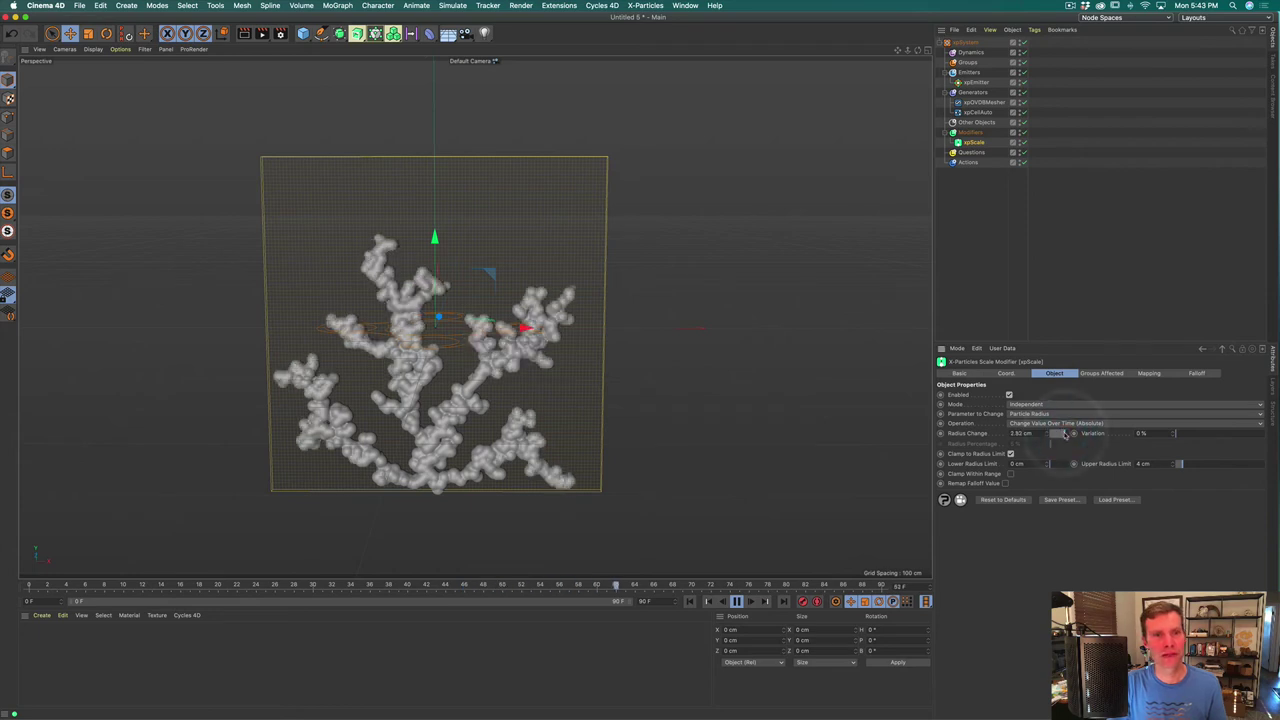
pyautogui.click(1057, 435)
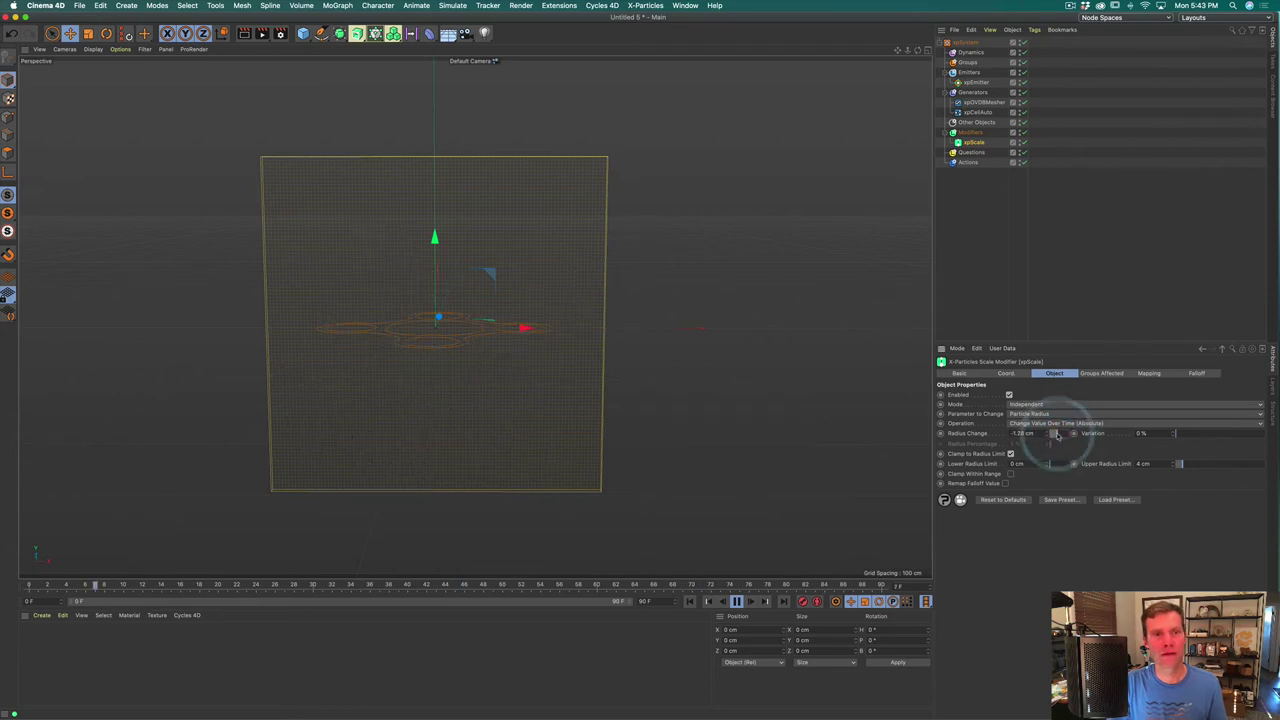
pyautogui.doubleClick(1034, 433)
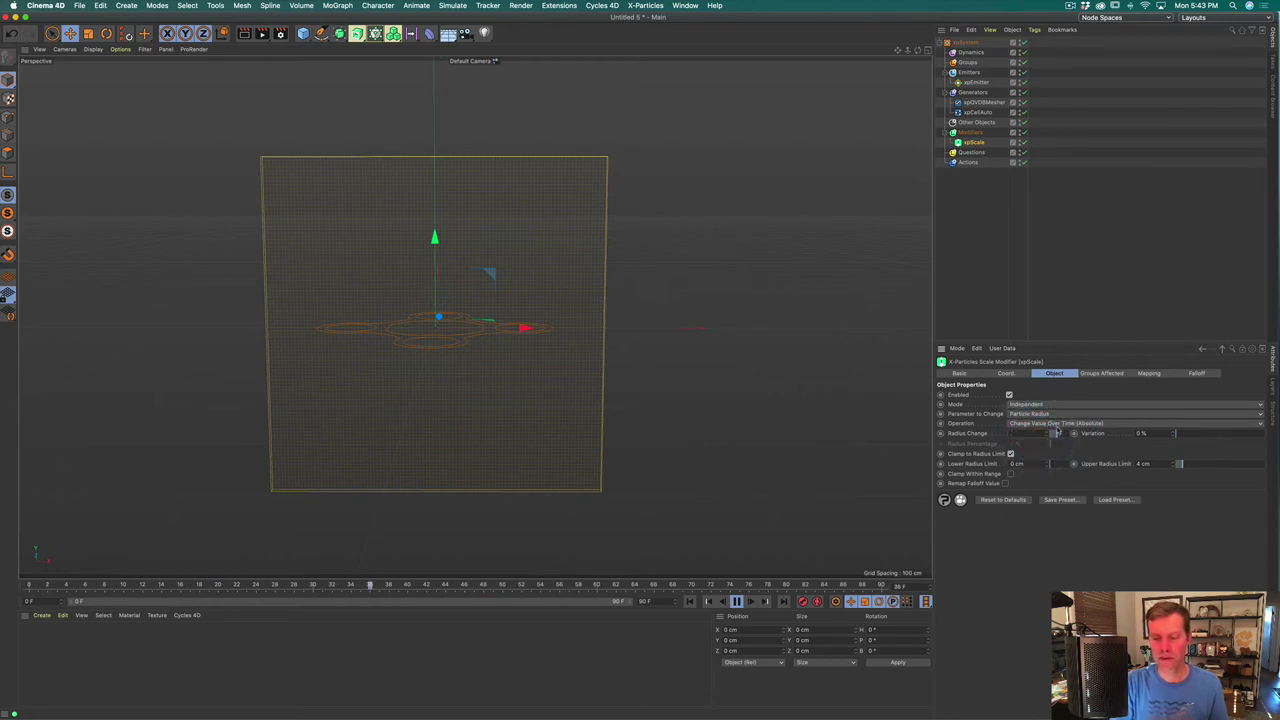
pyautogui.write('0.05')
pyautogui.press('Return')
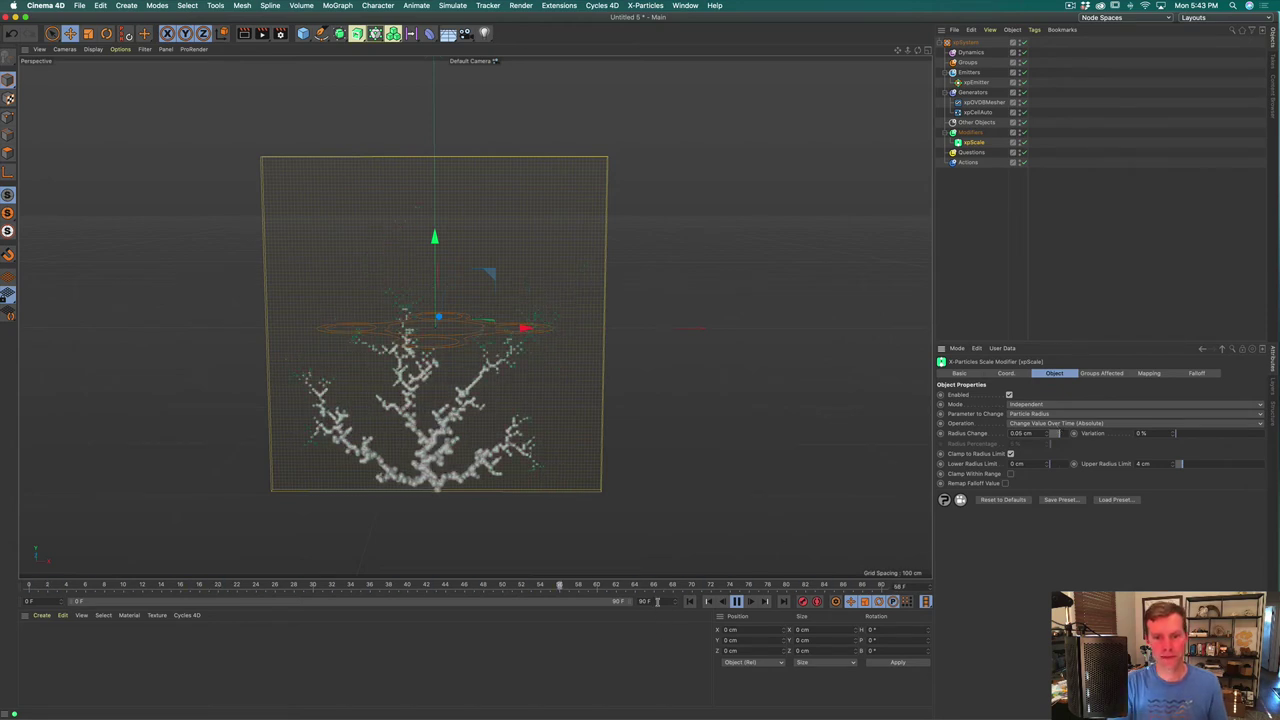
# Step: Set the animation end frame to 160 and play the simulation, stopping at frame 133
pyautogui.click(650, 601)
pyautogui.write('16')
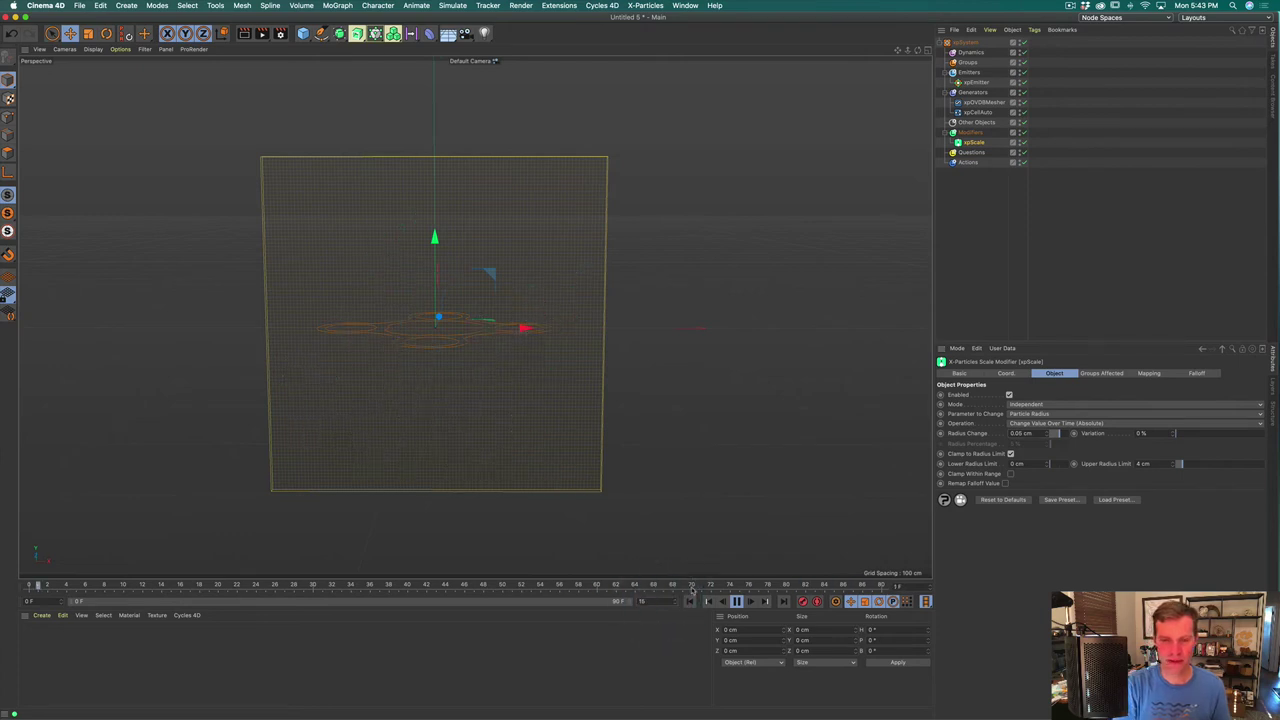
pyautogui.write('0')
pyautogui.press('Return')
pyautogui.press('Return')
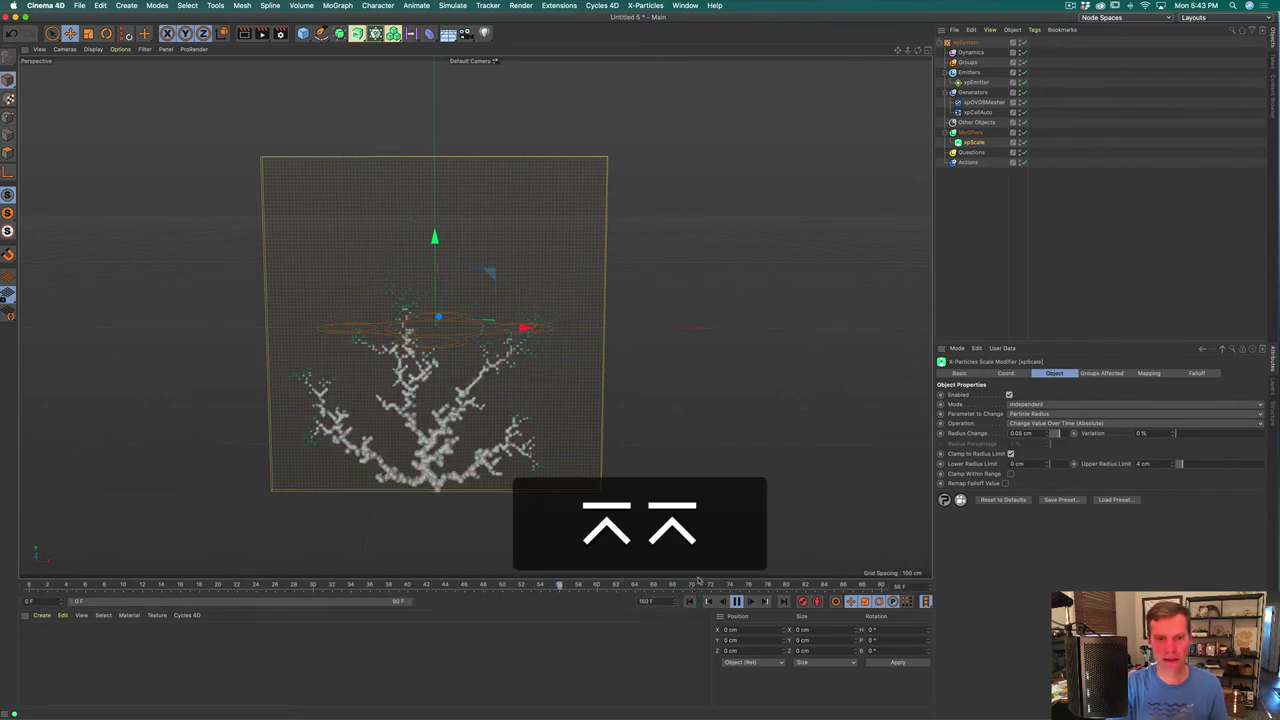
pyautogui.click(688, 605)
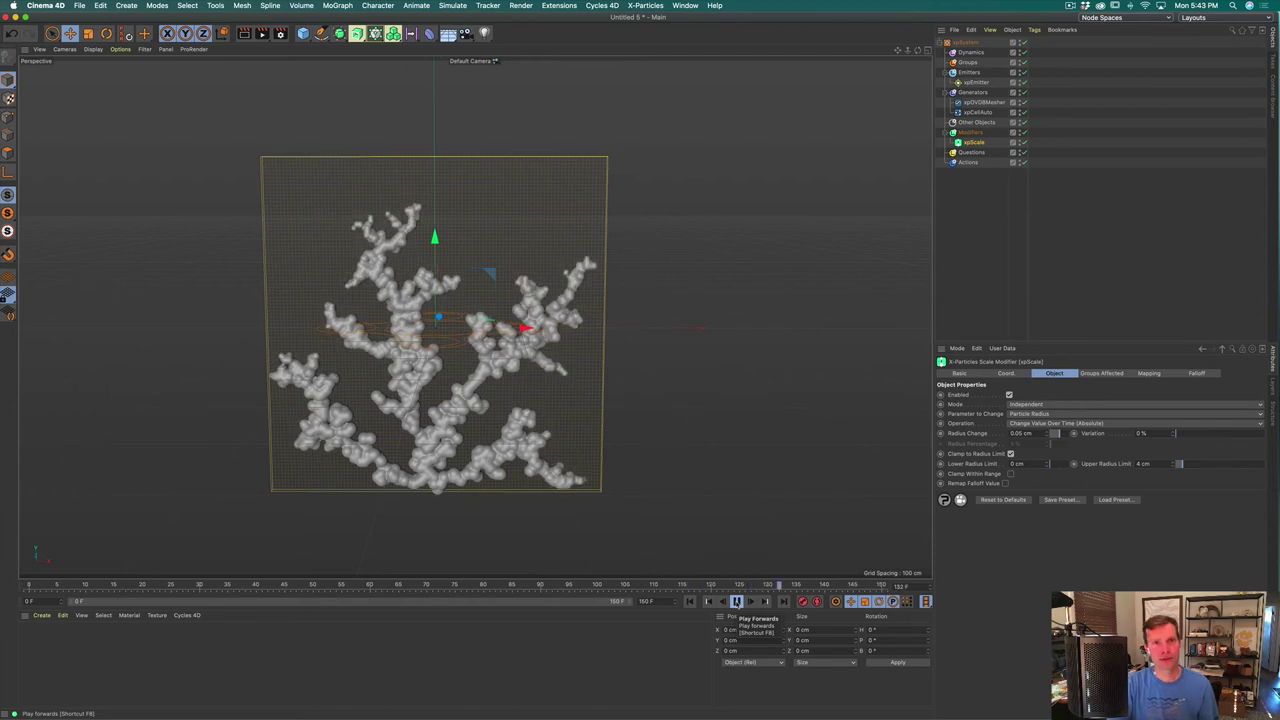
pyautogui.click(736, 601)
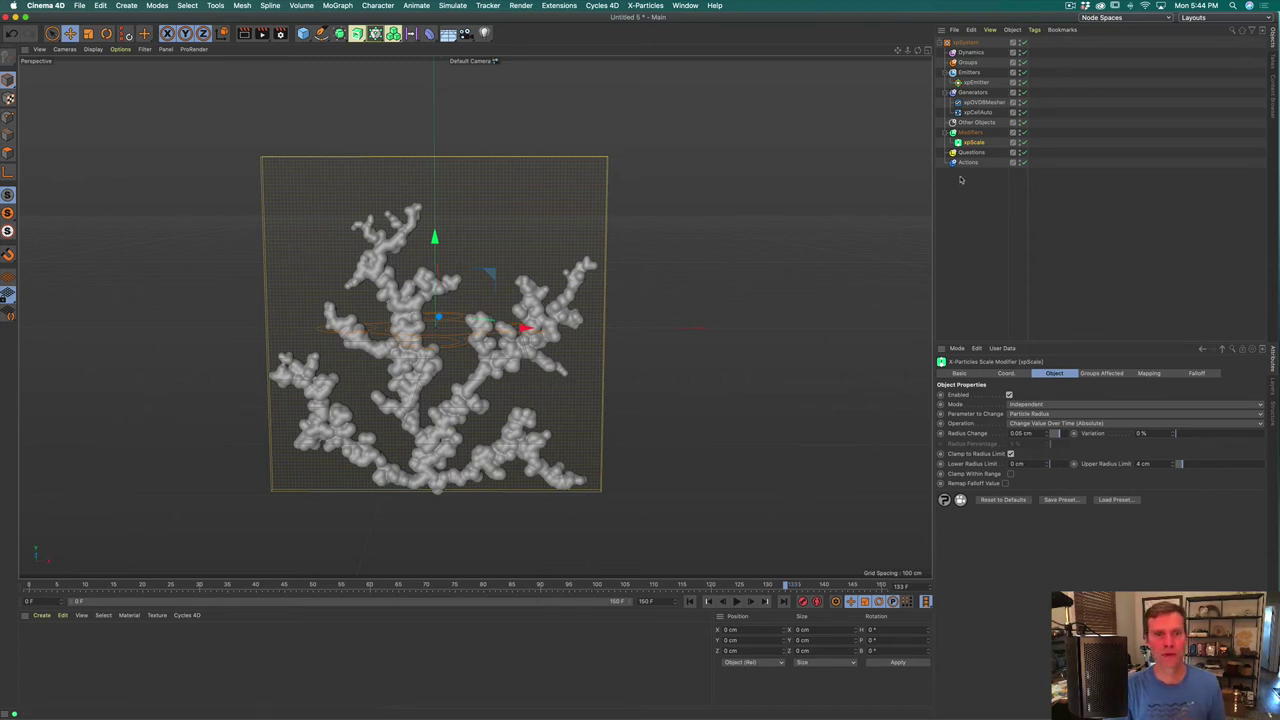
# Step: Enable Use Filters on the OpenVDB Mesher and add a Gaussian filter
pyautogui.click(985, 102)
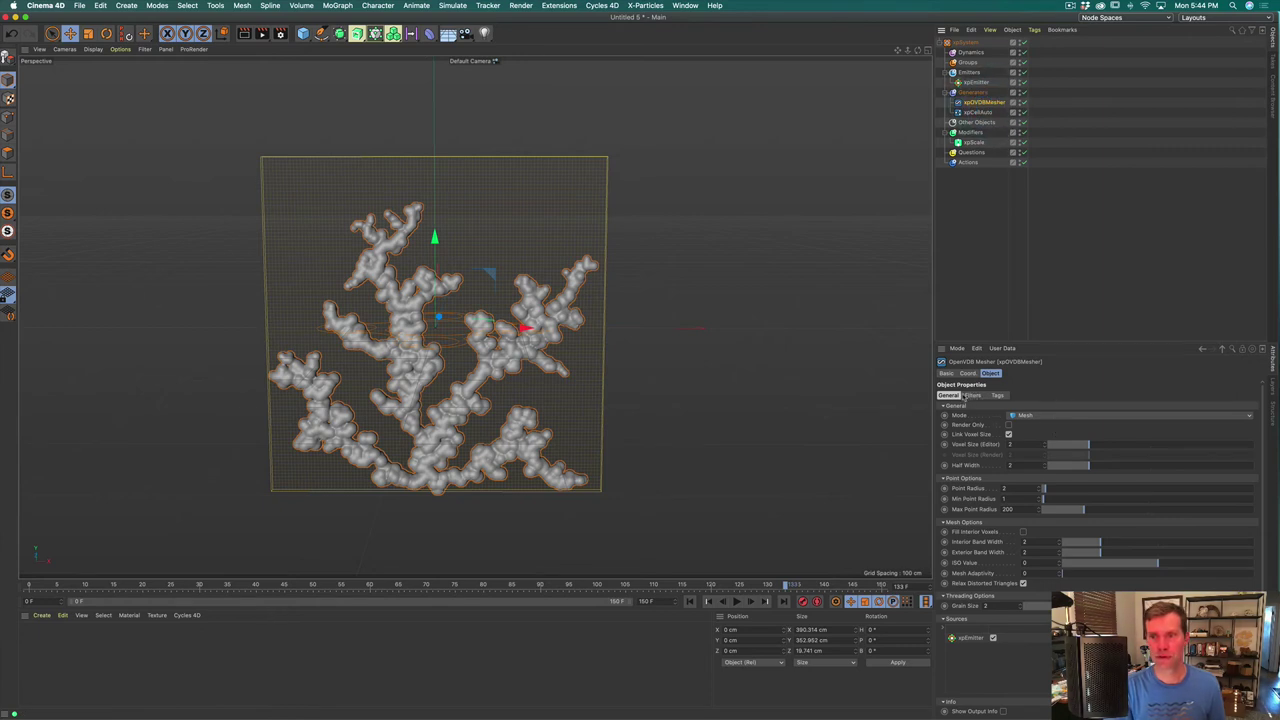
pyautogui.click(973, 395)
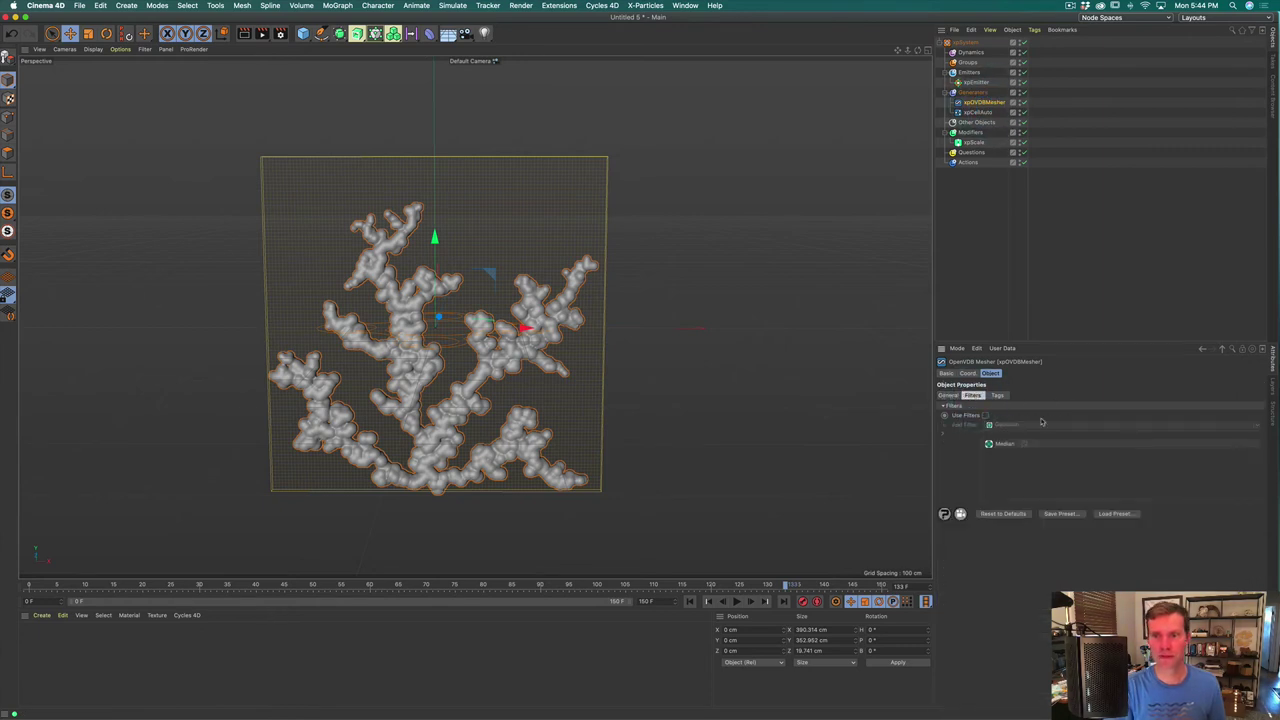
pyautogui.click(985, 415)
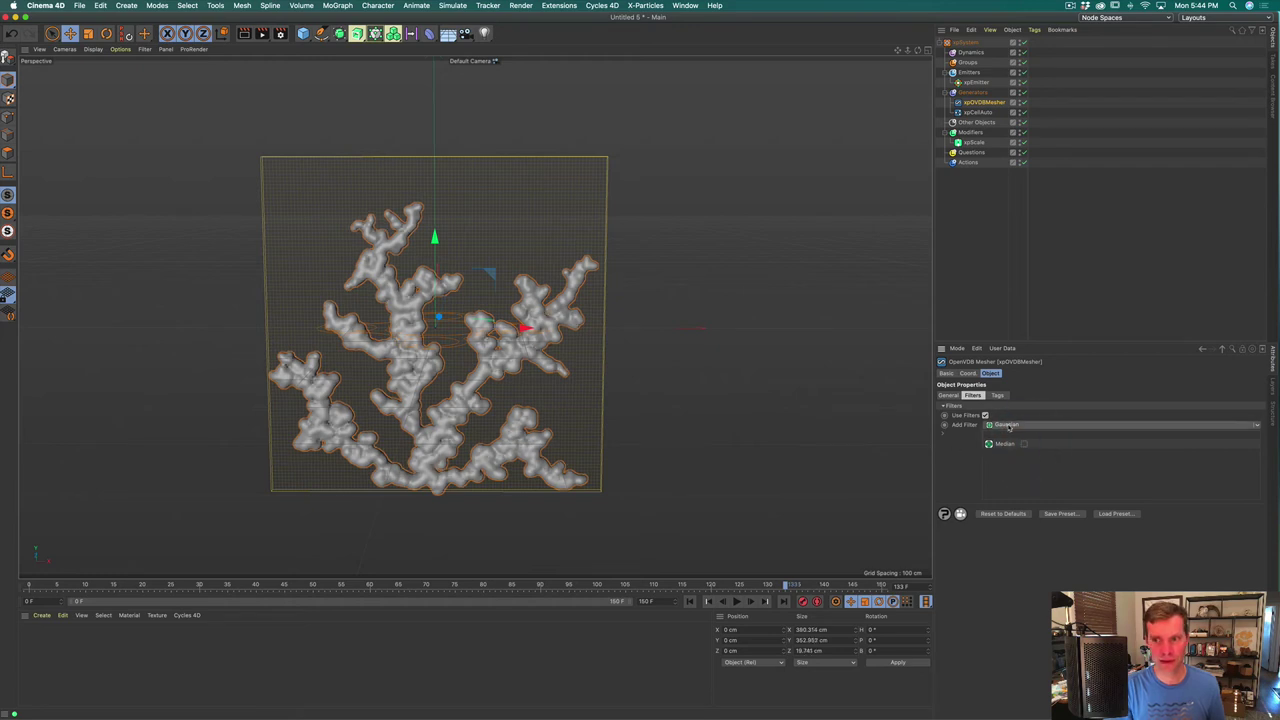
pyautogui.click(1007, 425)
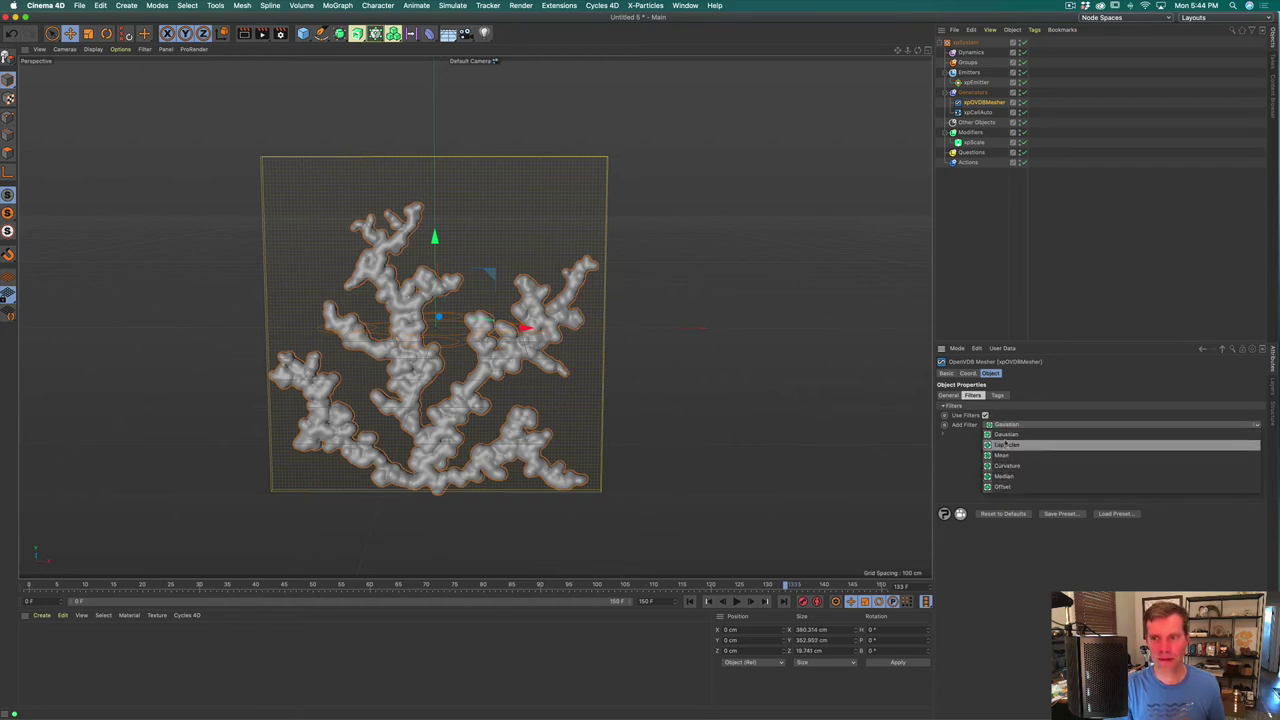
pyautogui.click(1003, 476)
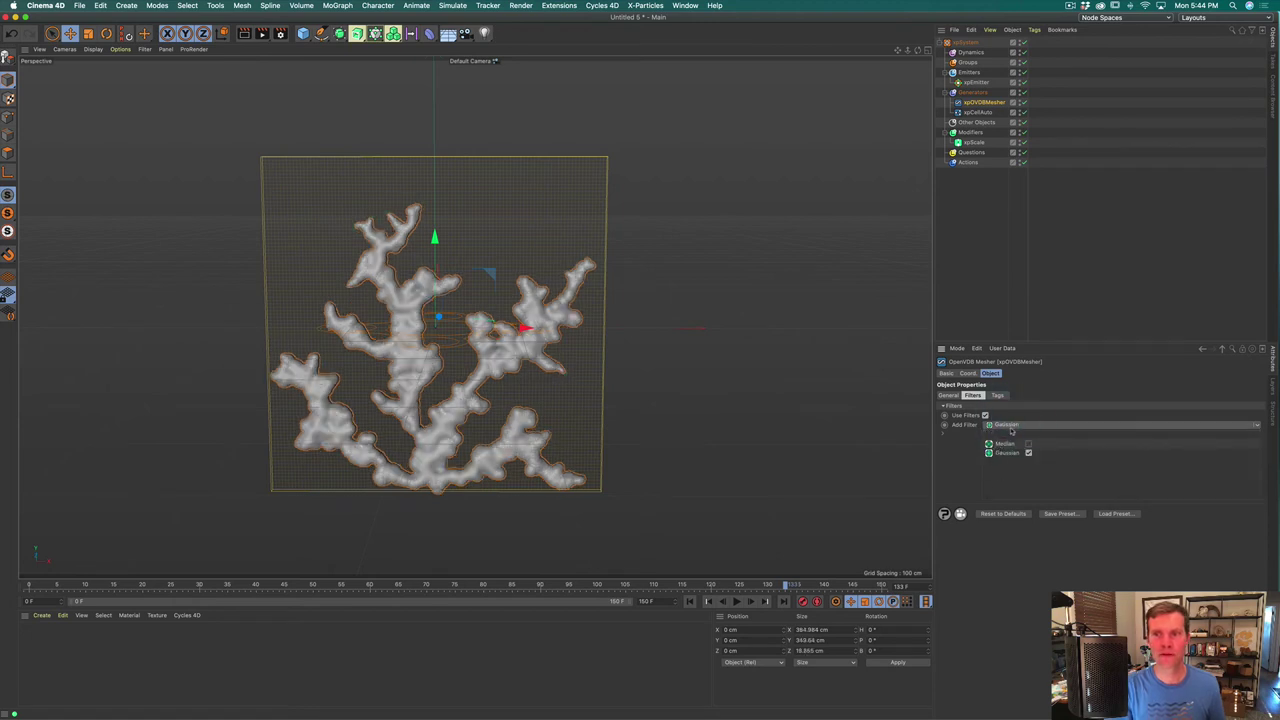
pyautogui.click(1005, 453)
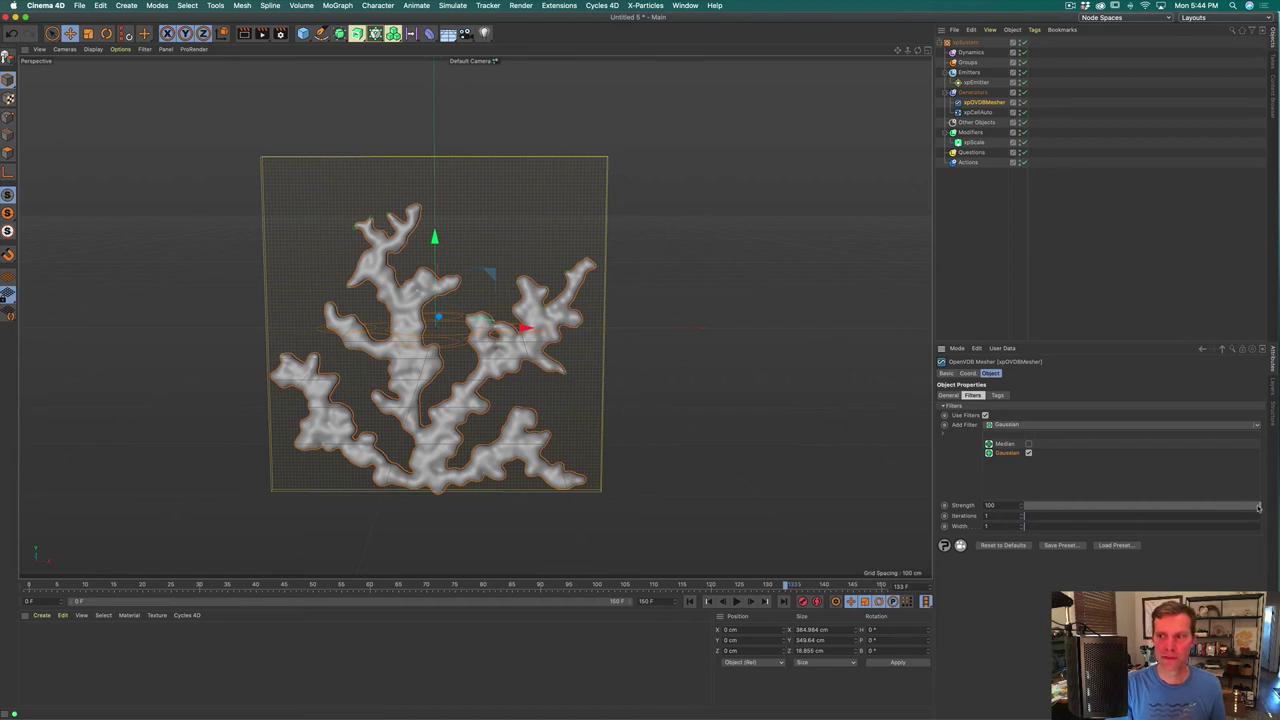
# Step: Set the Gaussian filter to strength 50, 1 iteration and width 1
pyautogui.moveTo(1257, 507); pyautogui.dragTo(1178, 510)
pyautogui.moveTo(1010, 513); pyautogui.dragTo(1118, 513)
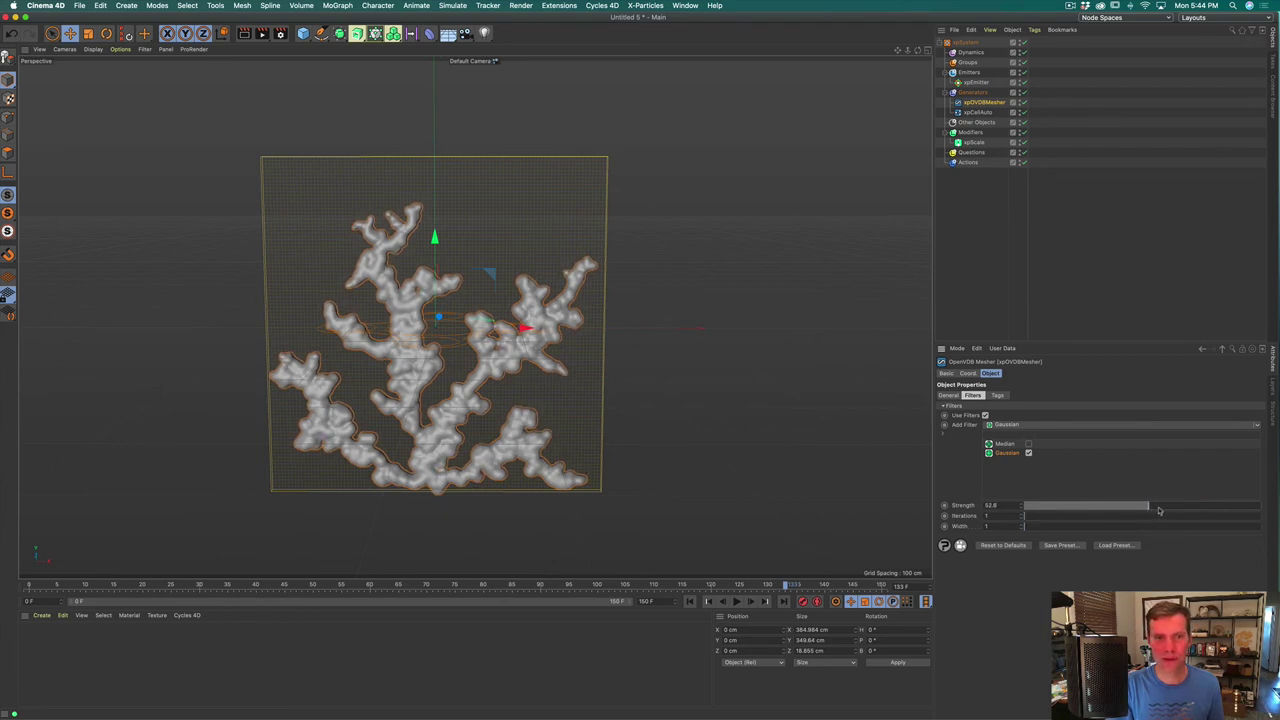
pyautogui.moveTo(1165, 510)
pyautogui.mouseDown()
pyautogui.moveTo(1238, 505)
pyautogui.moveTo(1145, 506)
pyautogui.mouseUp()
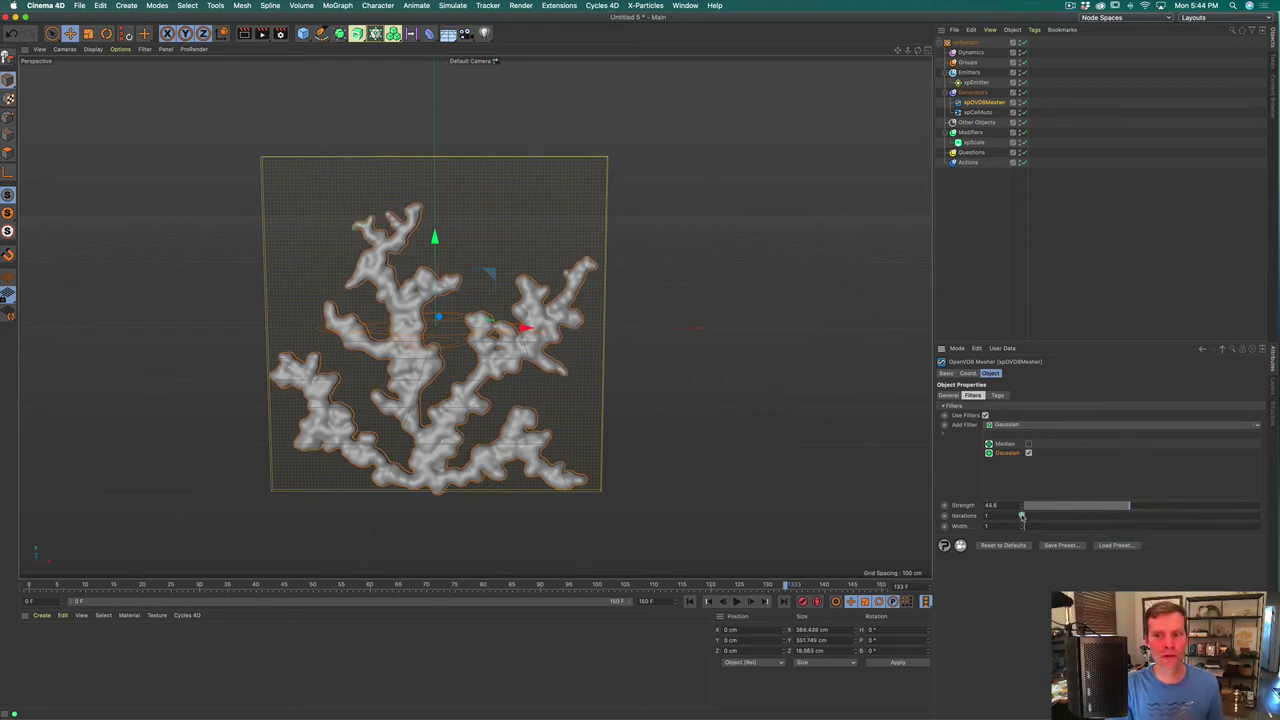
pyautogui.click(1021, 514)
pyautogui.click(1021, 514)
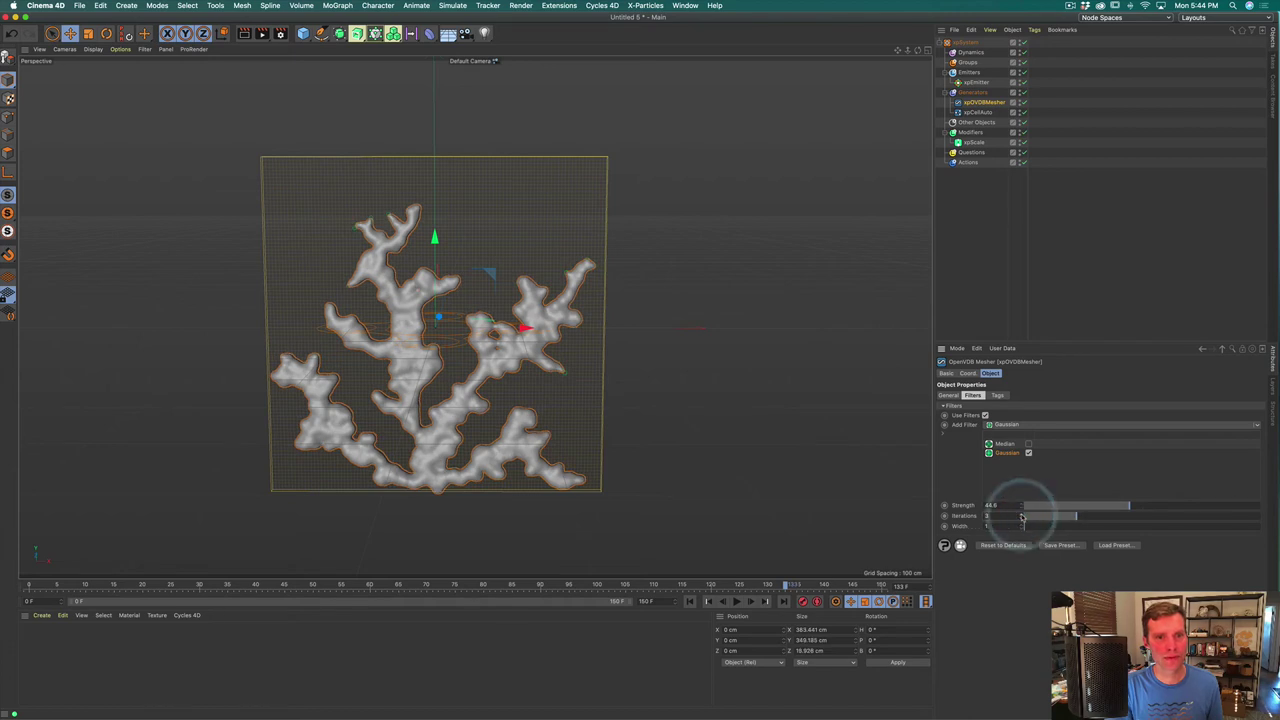
pyautogui.doubleClick(1007, 515)
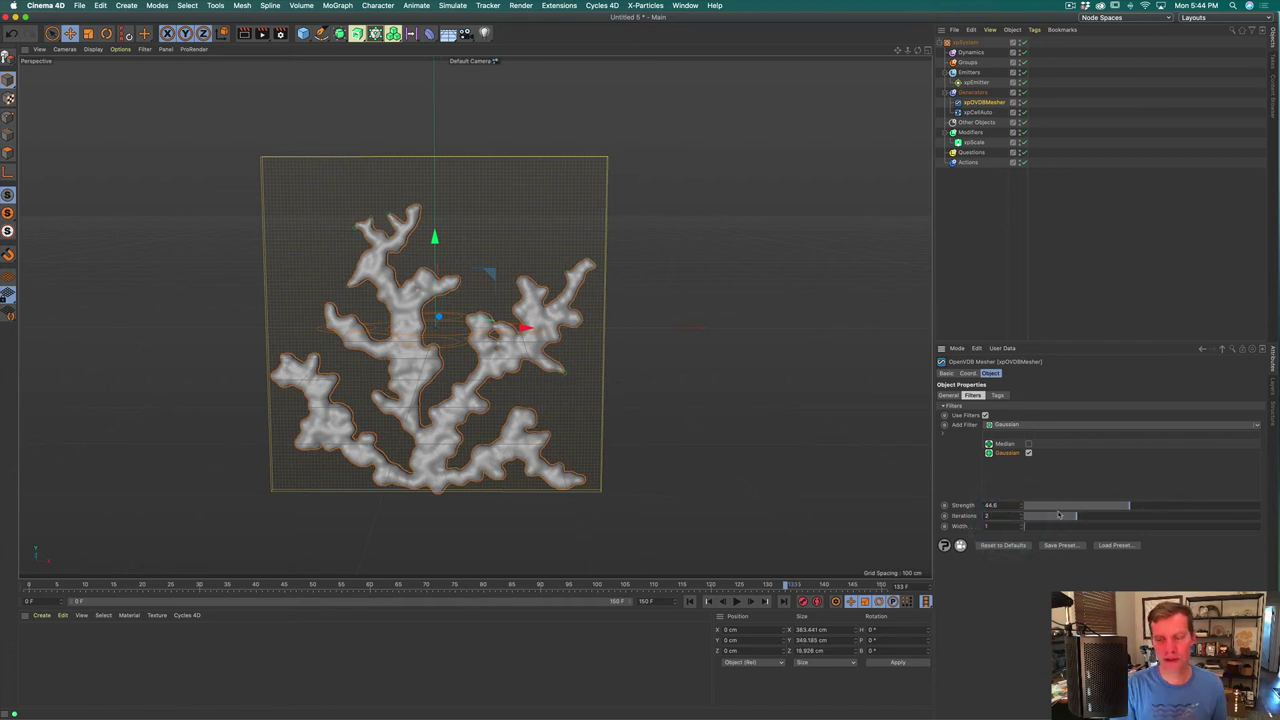
pyautogui.moveTo(1031, 528); pyautogui.dragTo(1021, 530)
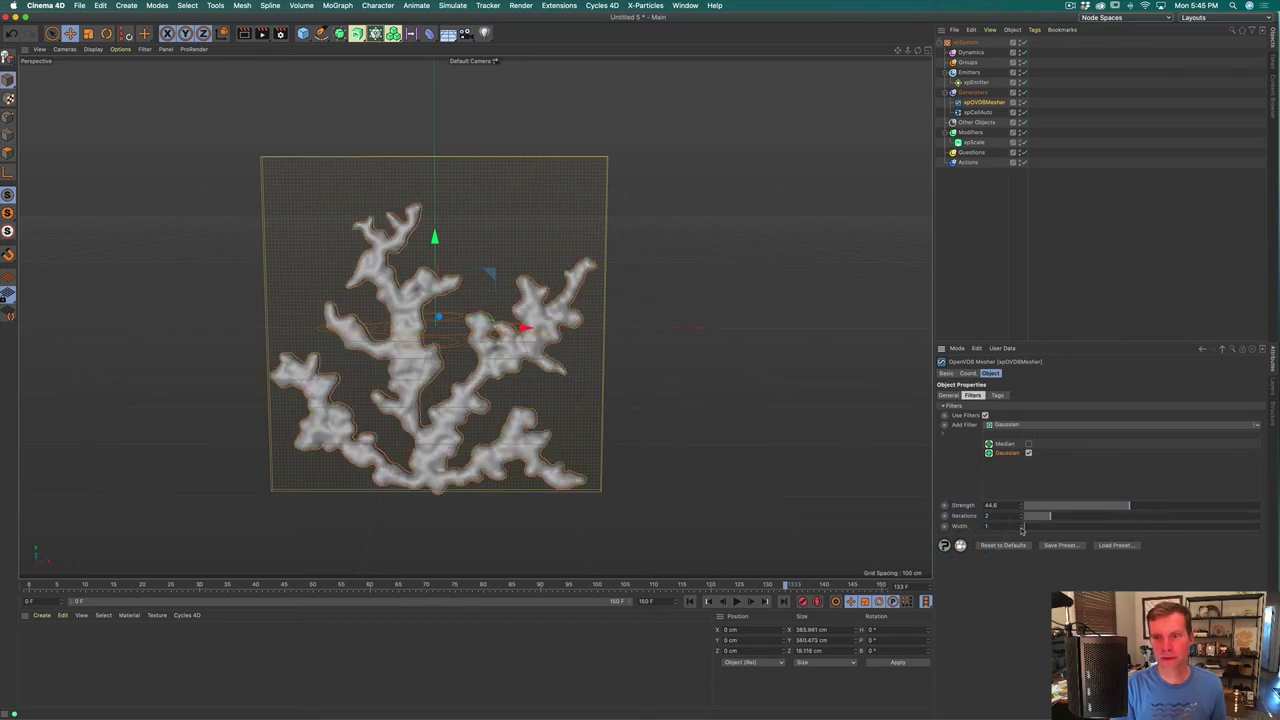
pyautogui.moveTo(1106, 508); pyautogui.dragTo(1141, 507)
pyautogui.doubleClick(997, 504)
pyautogui.write('50')
pyautogui.press('Return')
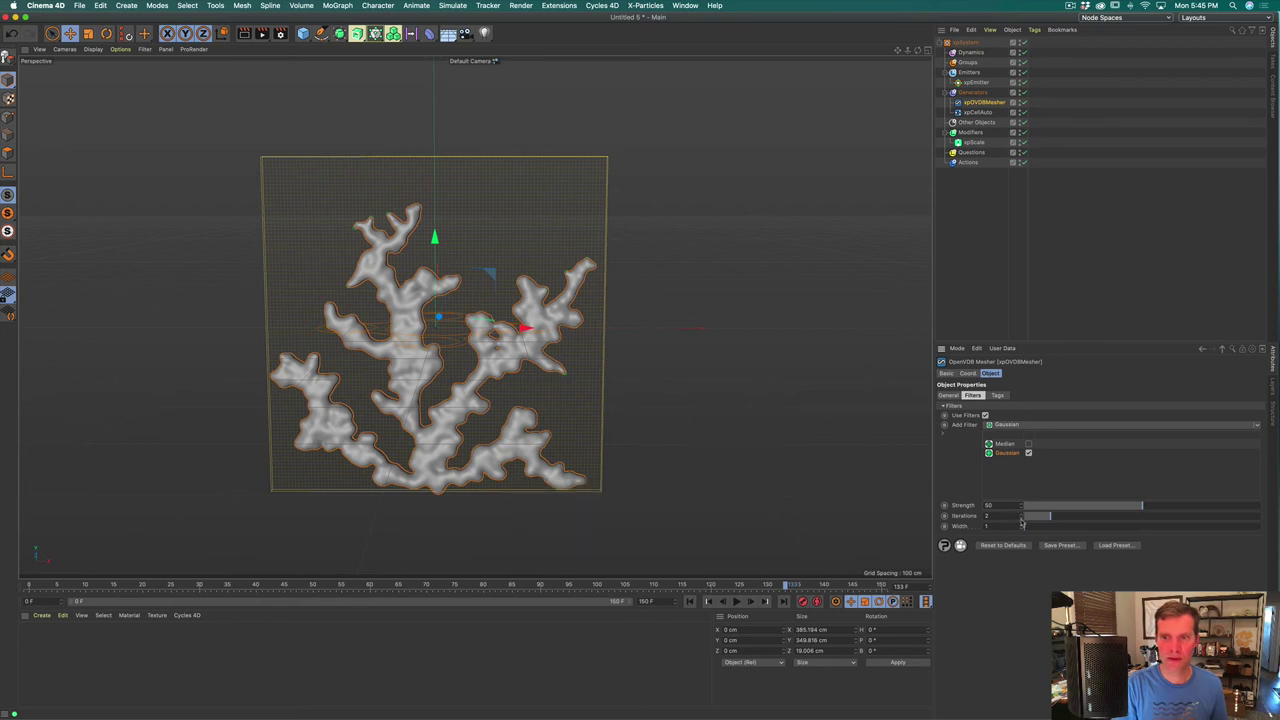
pyautogui.click(1021, 518)
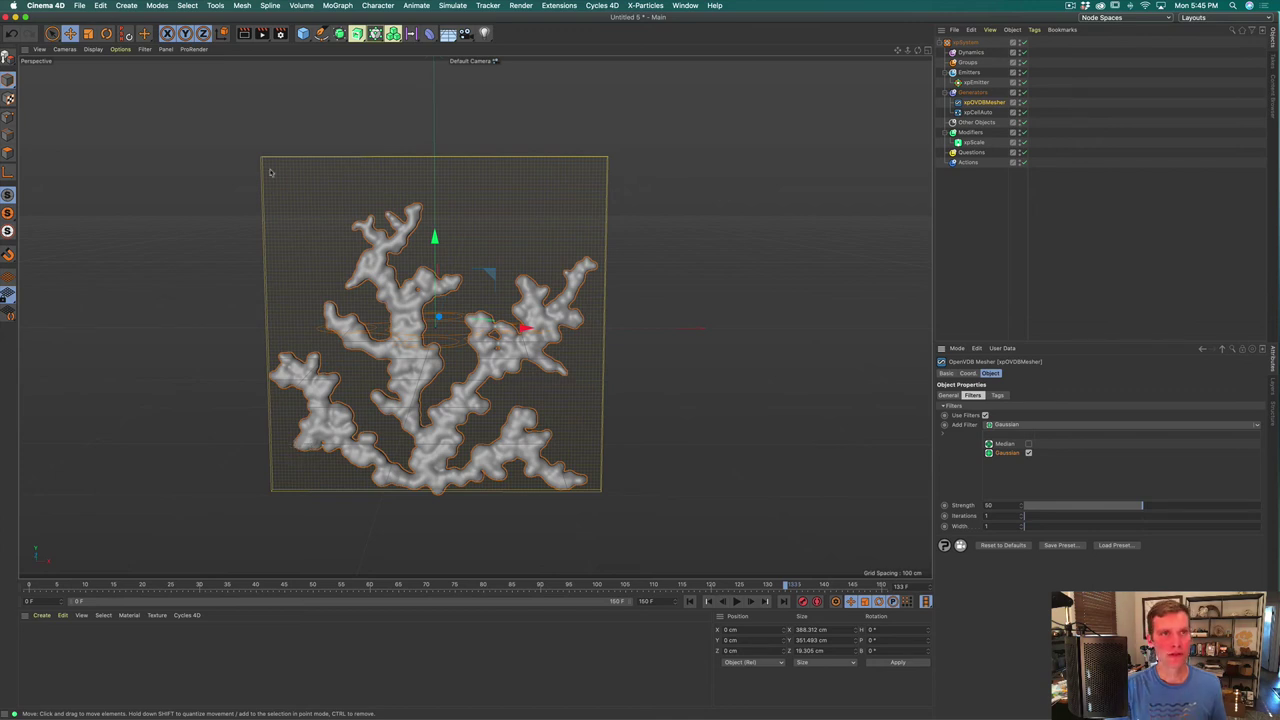
# Step: In Render Settings Output, set the size to 12 × 12 inches
pyautogui.click(280, 33)
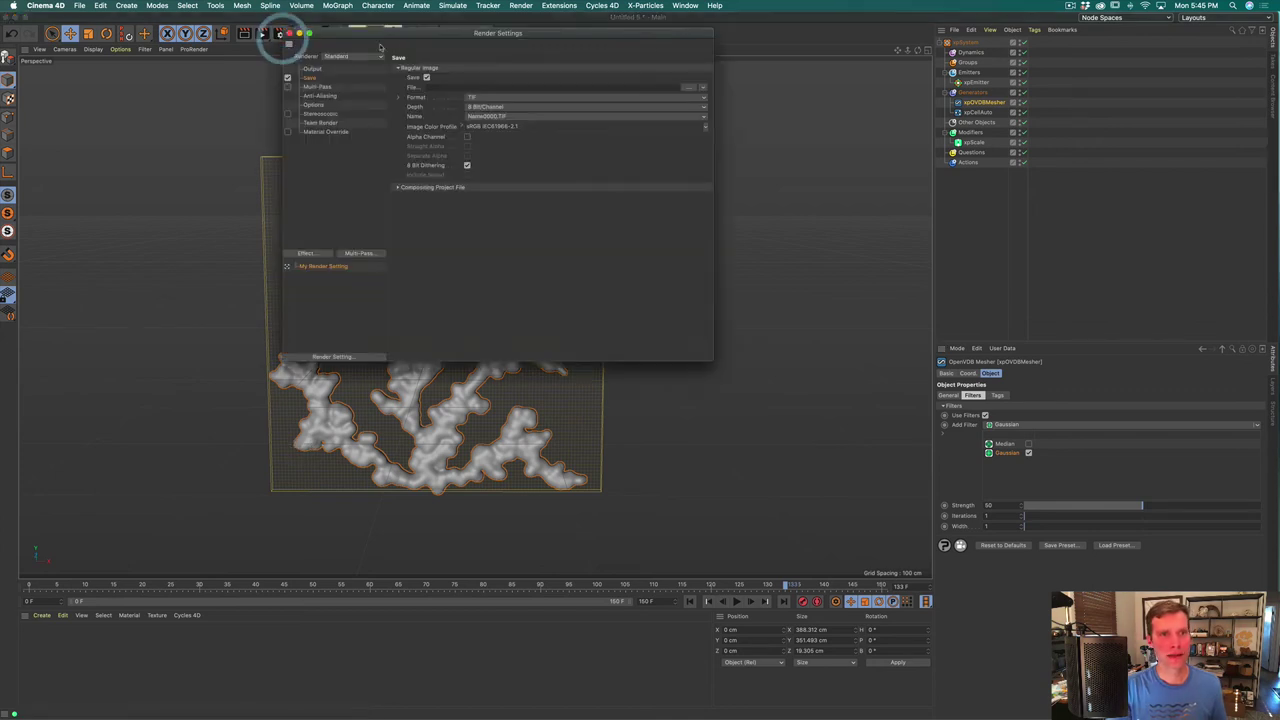
pyautogui.click(326, 70)
pyautogui.click(480, 79)
pyautogui.click(541, 79)
pyautogui.click(515, 115)
pyautogui.click(468, 79)
pyautogui.write('12')
pyautogui.press('Tab')
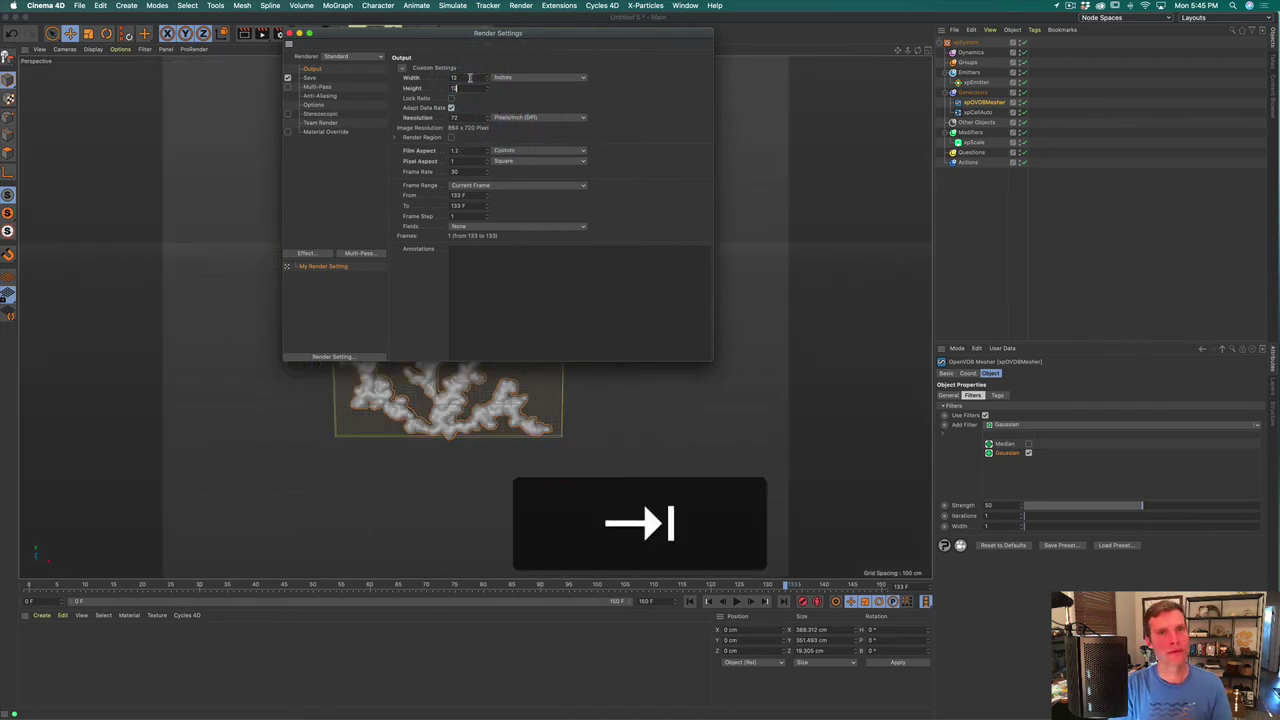
pyautogui.write('12')
pyautogui.press('Tab')
# Step: Set the resolution to 300 DPI and review the Save settings before closing
pyautogui.click(471, 117)
pyautogui.write('300')
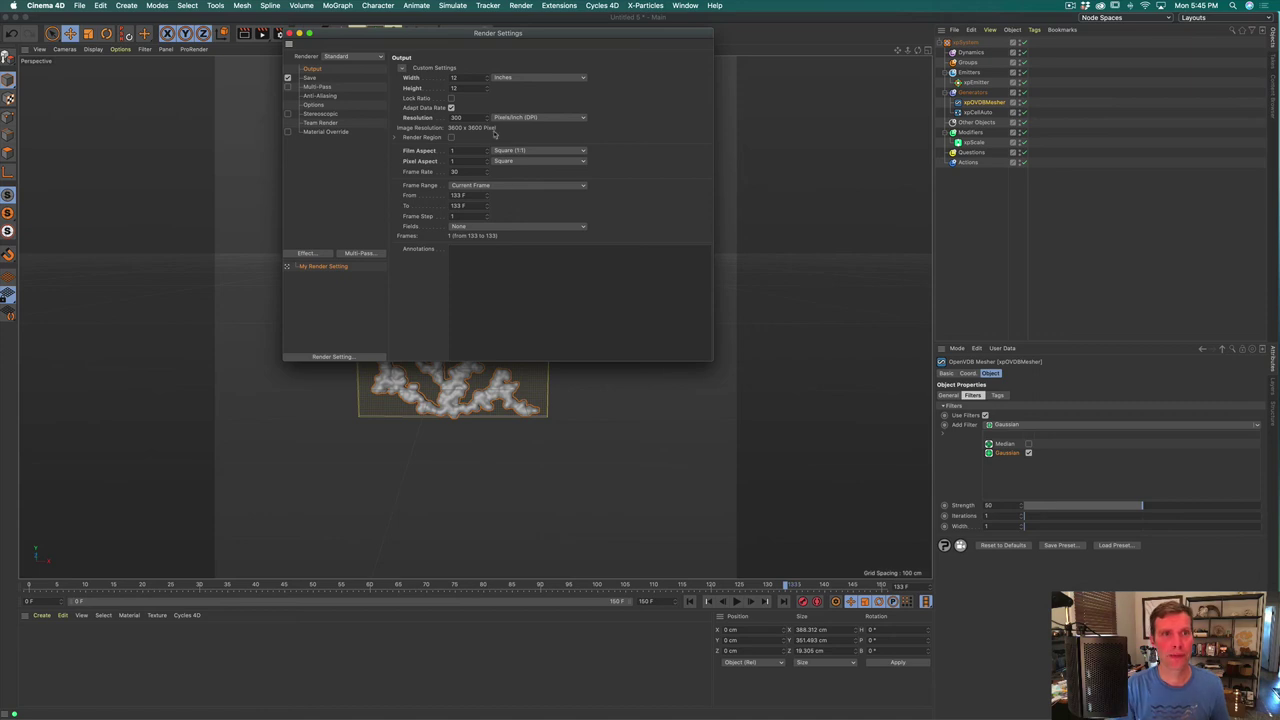
pyautogui.click(316, 78)
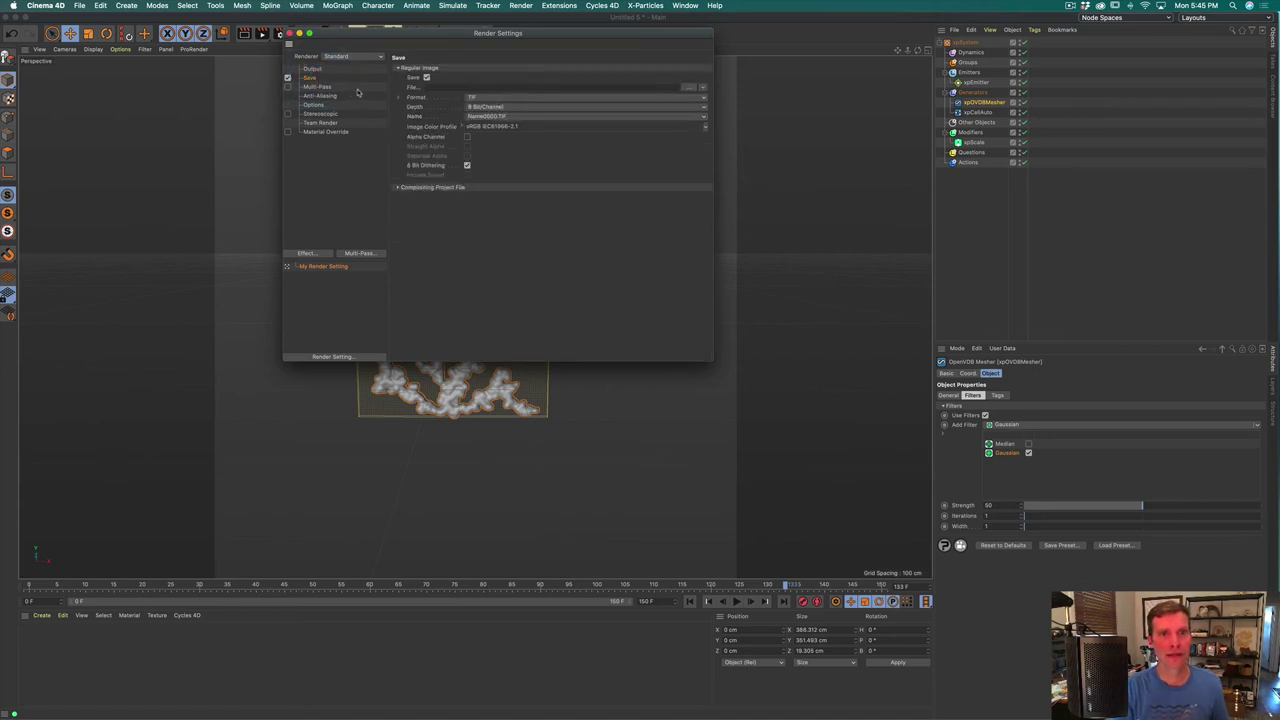
pyautogui.click(311, 69)
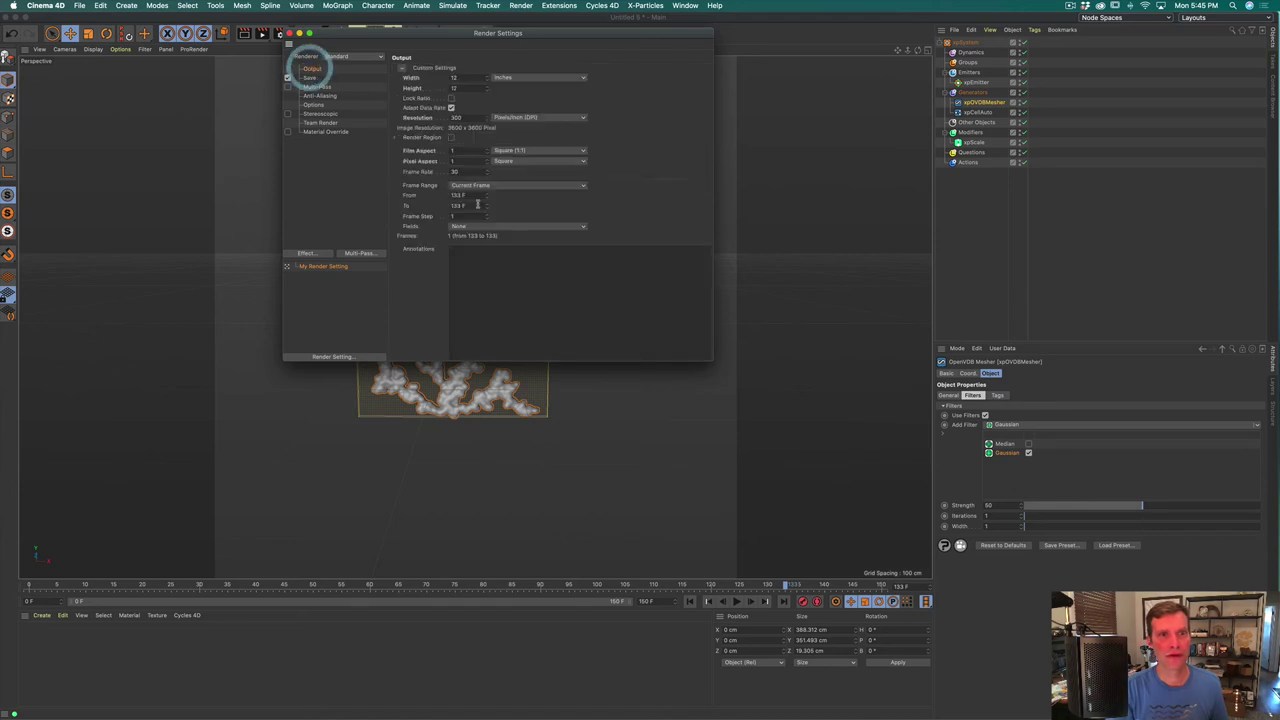
pyautogui.click(311, 78)
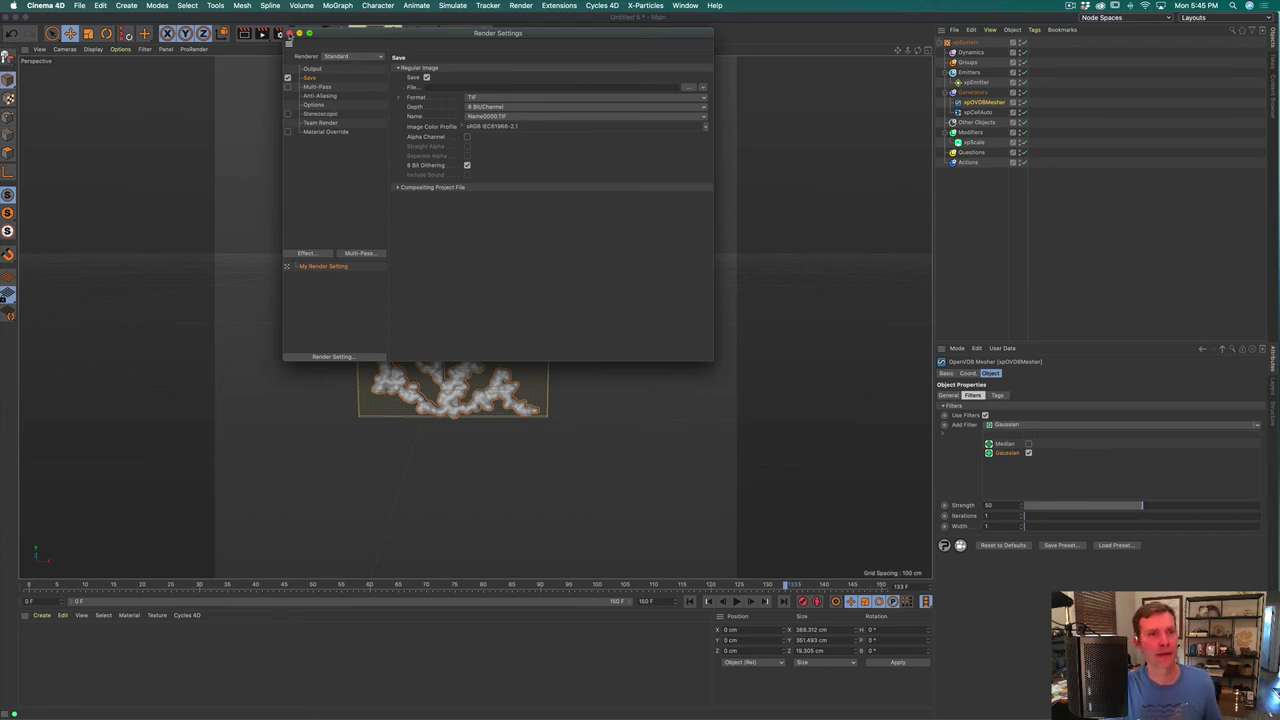
pyautogui.click(289, 33)
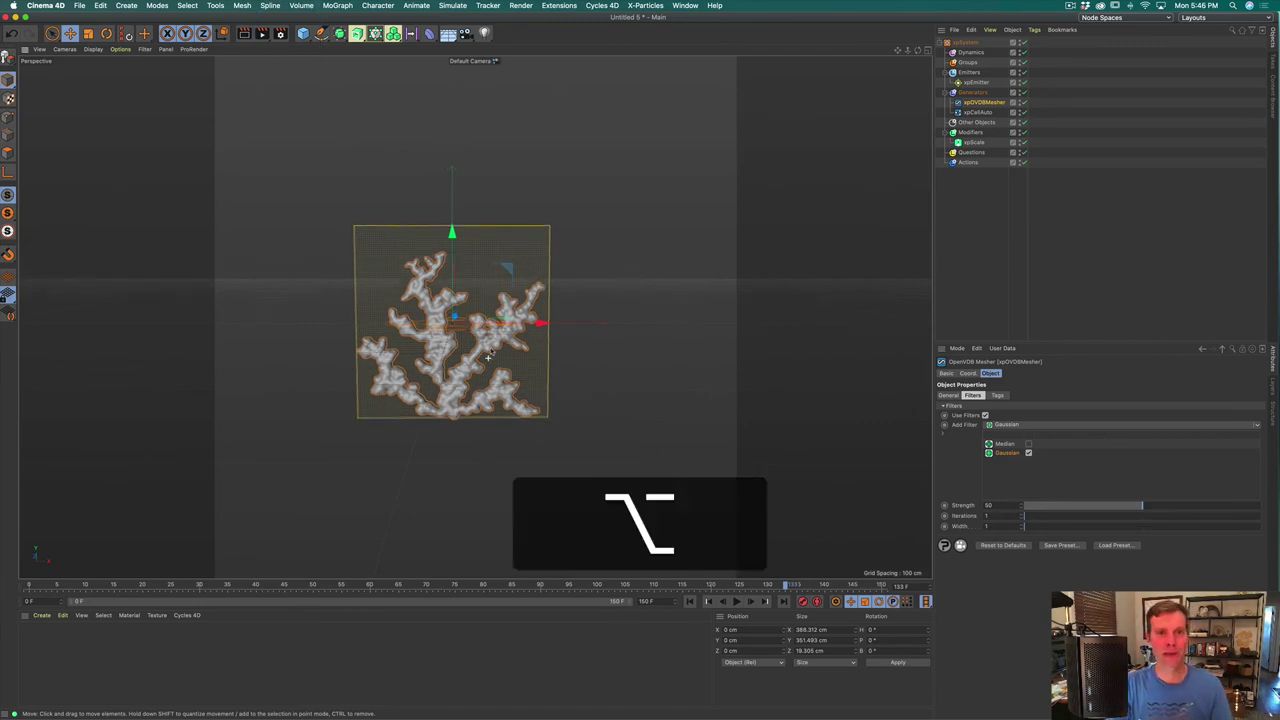
# Step: Orbit and zoom so the coral fills the view, then add a camera and look through it
pyautogui.keyDown('alt'); pyautogui.moveTo(486, 340); pyautogui.dragTo(520, 325); pyautogui.keyUp('alt')
pyautogui.keyDown('alt'); pyautogui.moveTo(520, 325); pyautogui.dragTo(540, 349, button='right'); pyautogui.keyUp('alt')
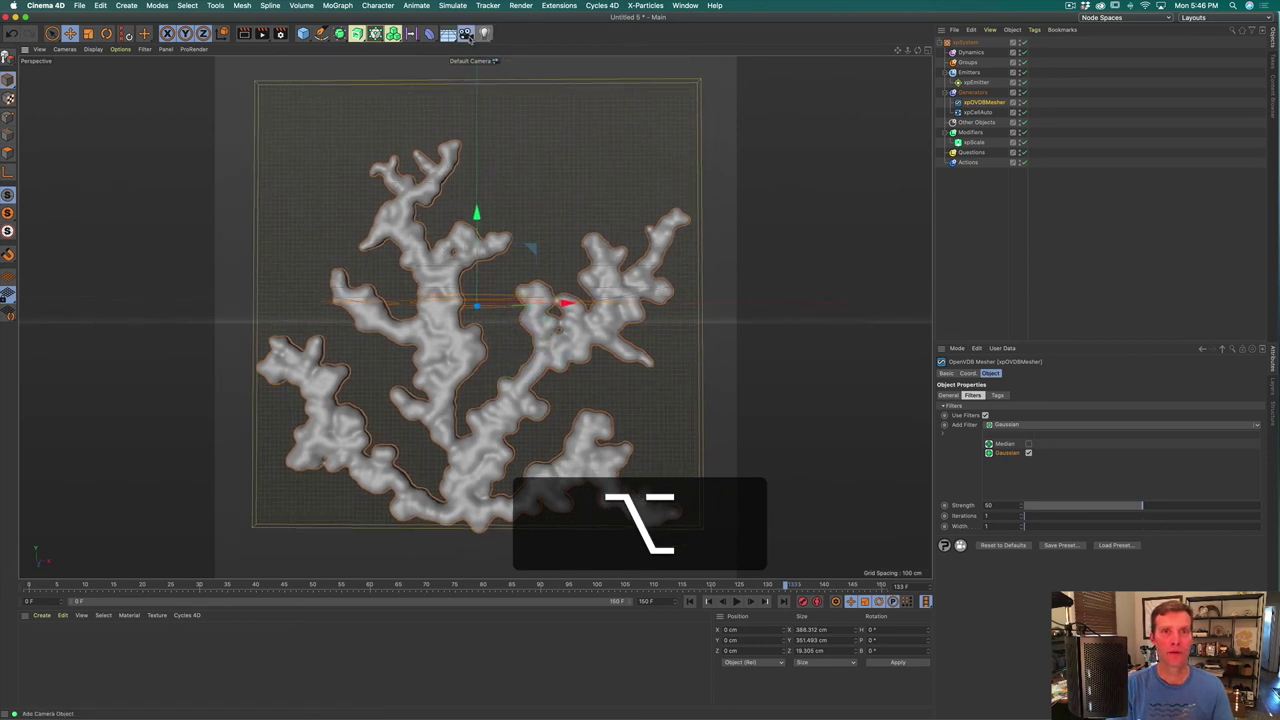
pyautogui.click(465, 34)
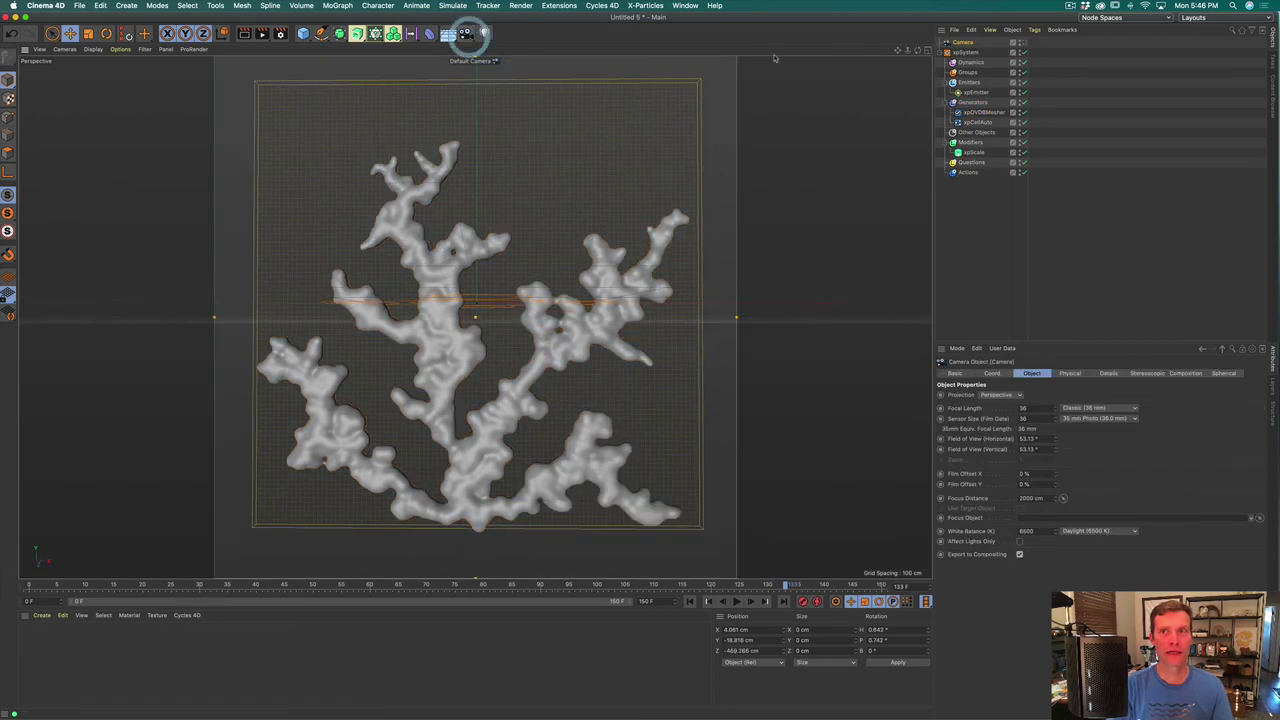
pyautogui.click(1028, 43)
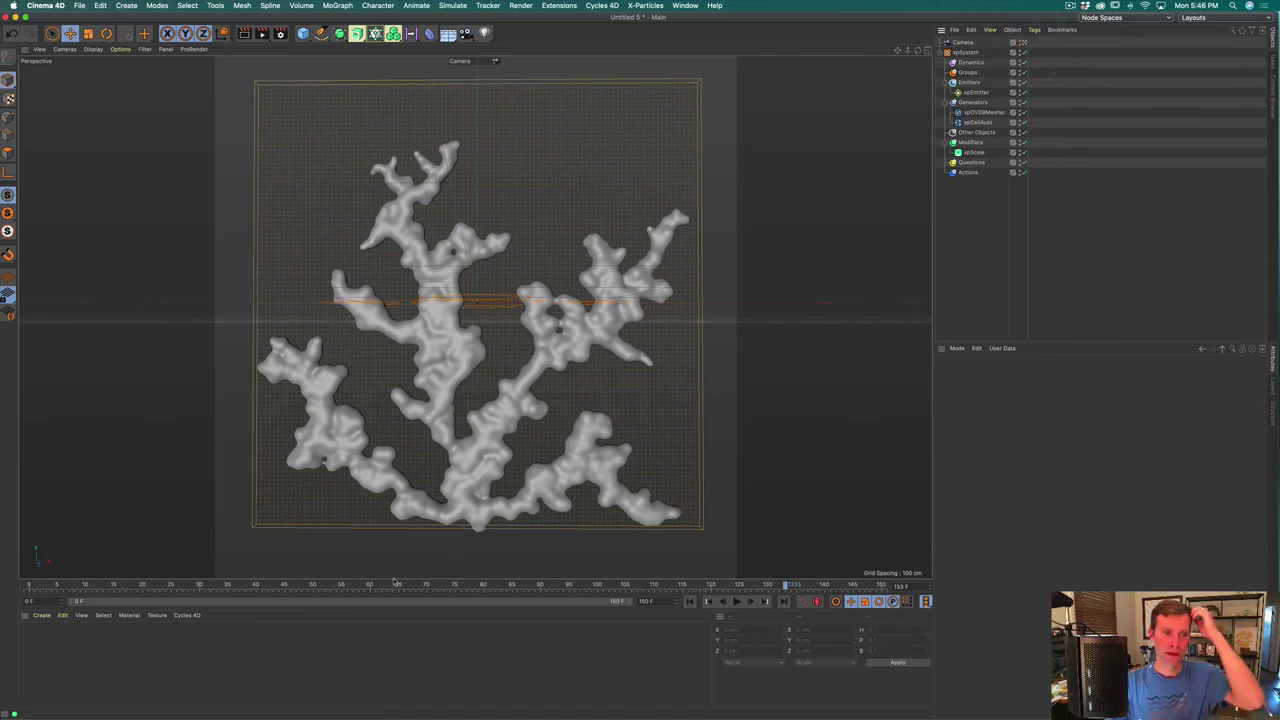
# Step: Add a Protection tag to the Camera object
pyautogui.click(963, 42)
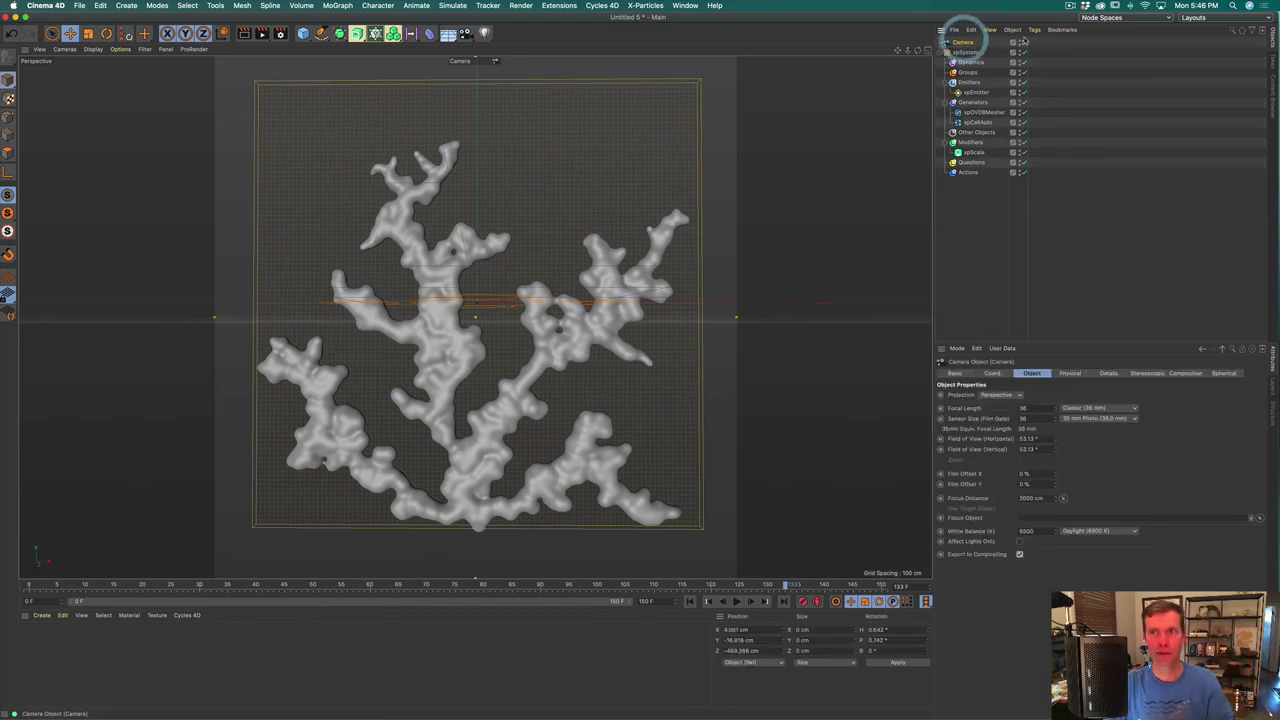
pyautogui.click(1034, 29)
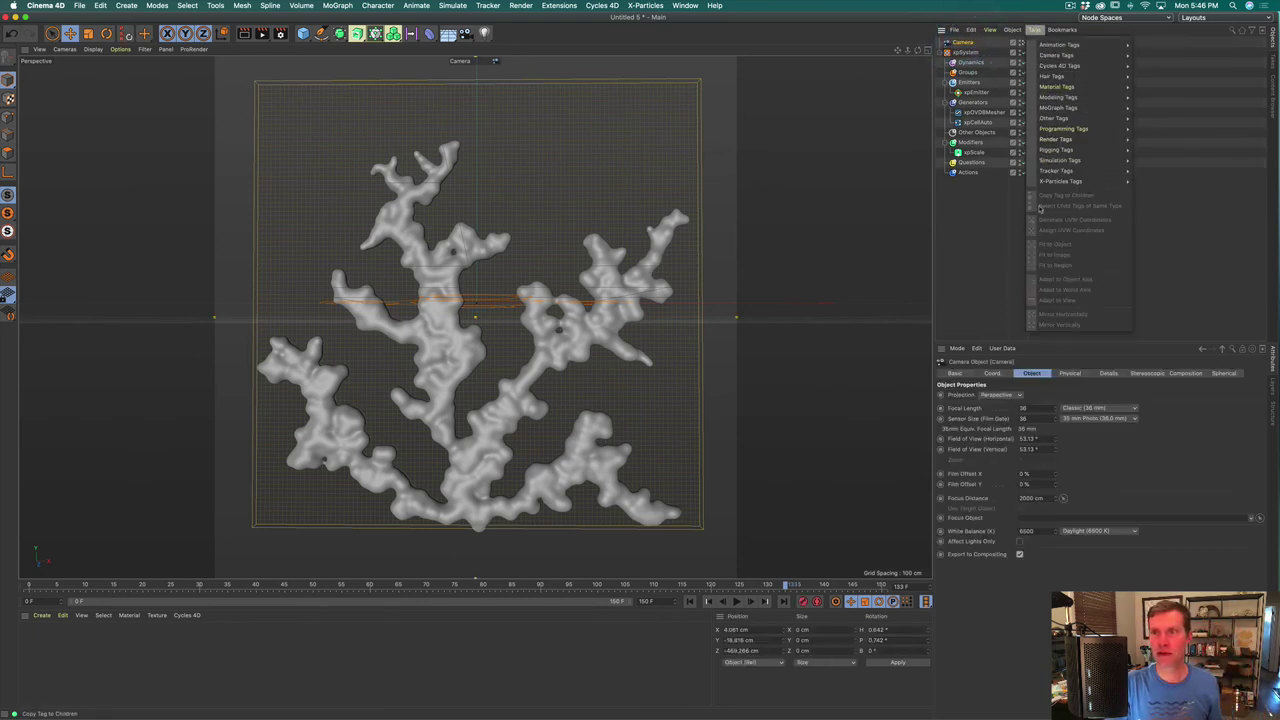
pyautogui.moveTo(1051, 149)
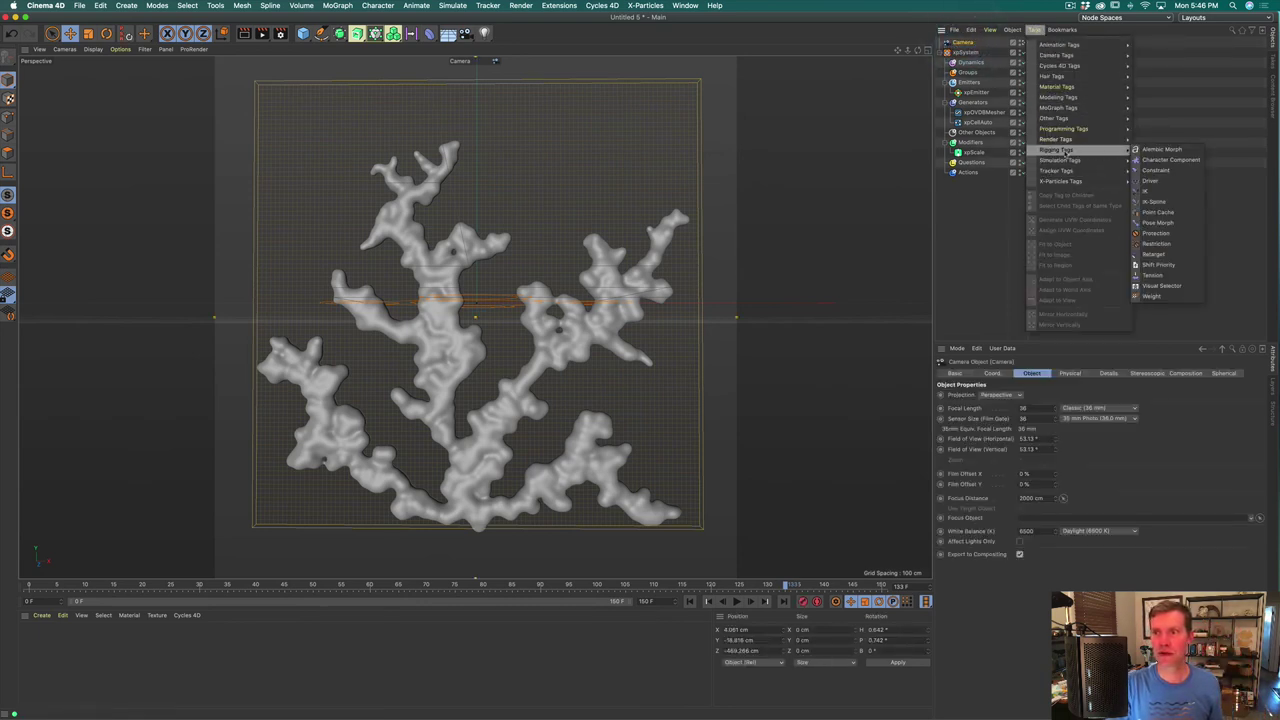
pyautogui.click(1154, 234)
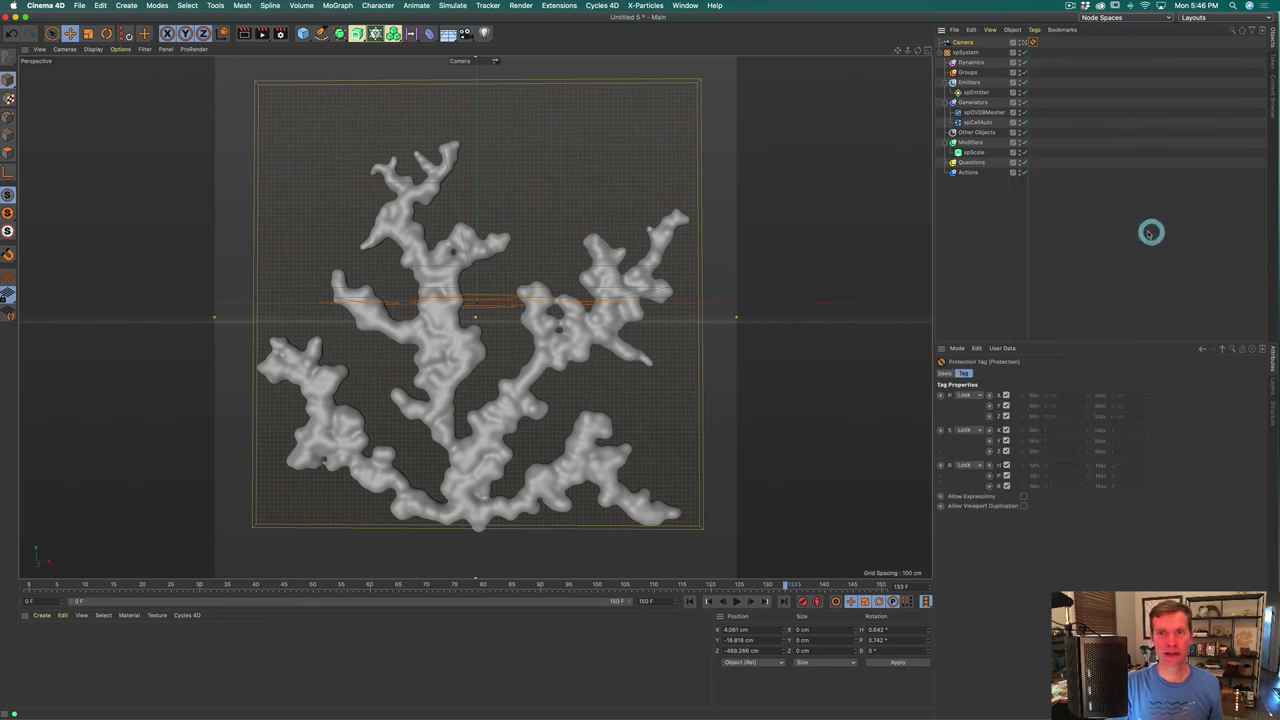
# Step: Verify the camera is locked, then switch back to viewing through it
pyautogui.keyDown('alt'); pyautogui.moveTo(490, 313); pyautogui.dragTo(459, 360); pyautogui.keyUp('alt')
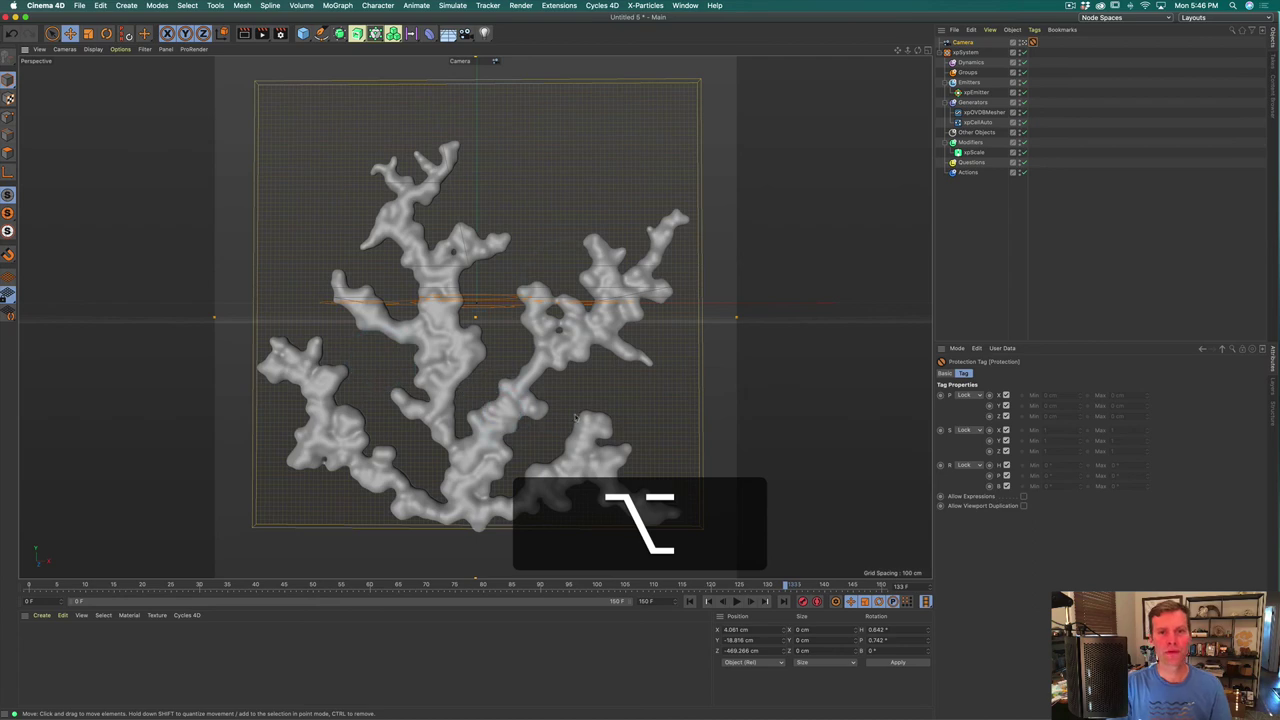
pyautogui.click(1014, 300)
pyautogui.click(1028, 45)
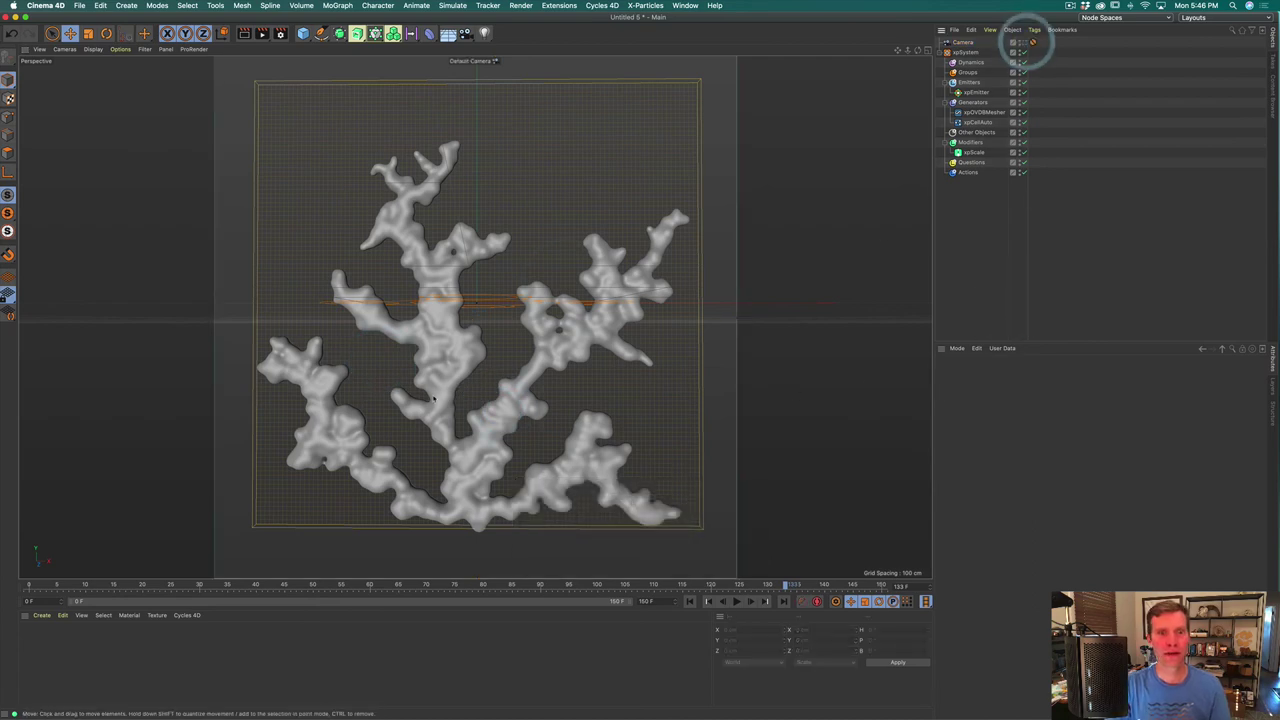
pyautogui.keyDown('alt'); pyautogui.moveTo(560, 330); pyautogui.dragTo(449, 376); pyautogui.keyUp('alt')
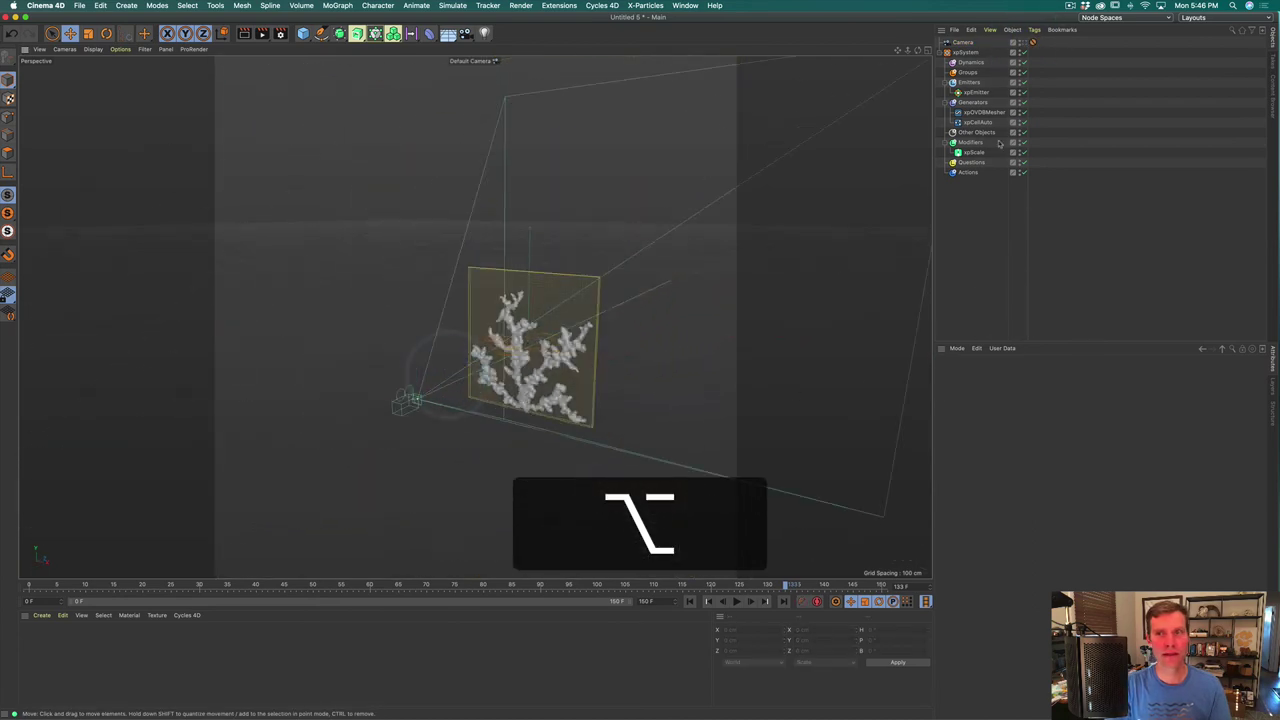
pyautogui.click(1028, 45)
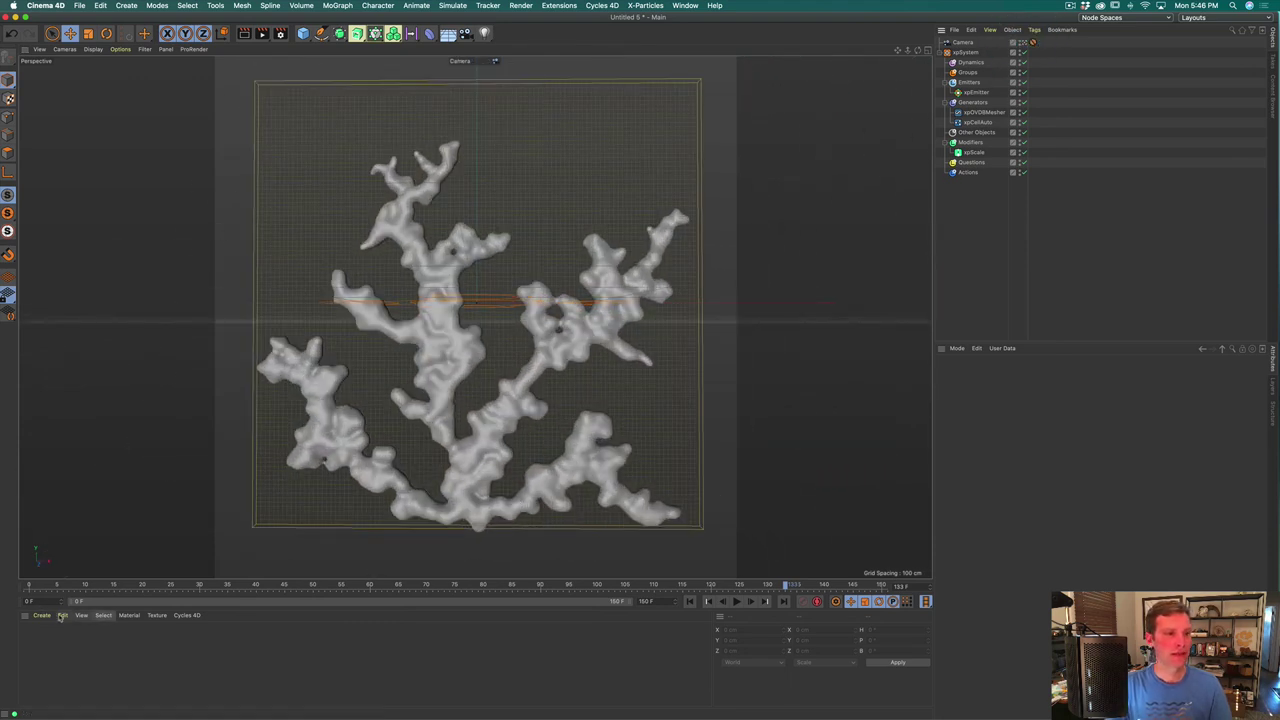
# Step: Create a standard material named White with Color and Reflectance off and Luminance on
pyautogui.click(58, 616)
pyautogui.click(42, 615)
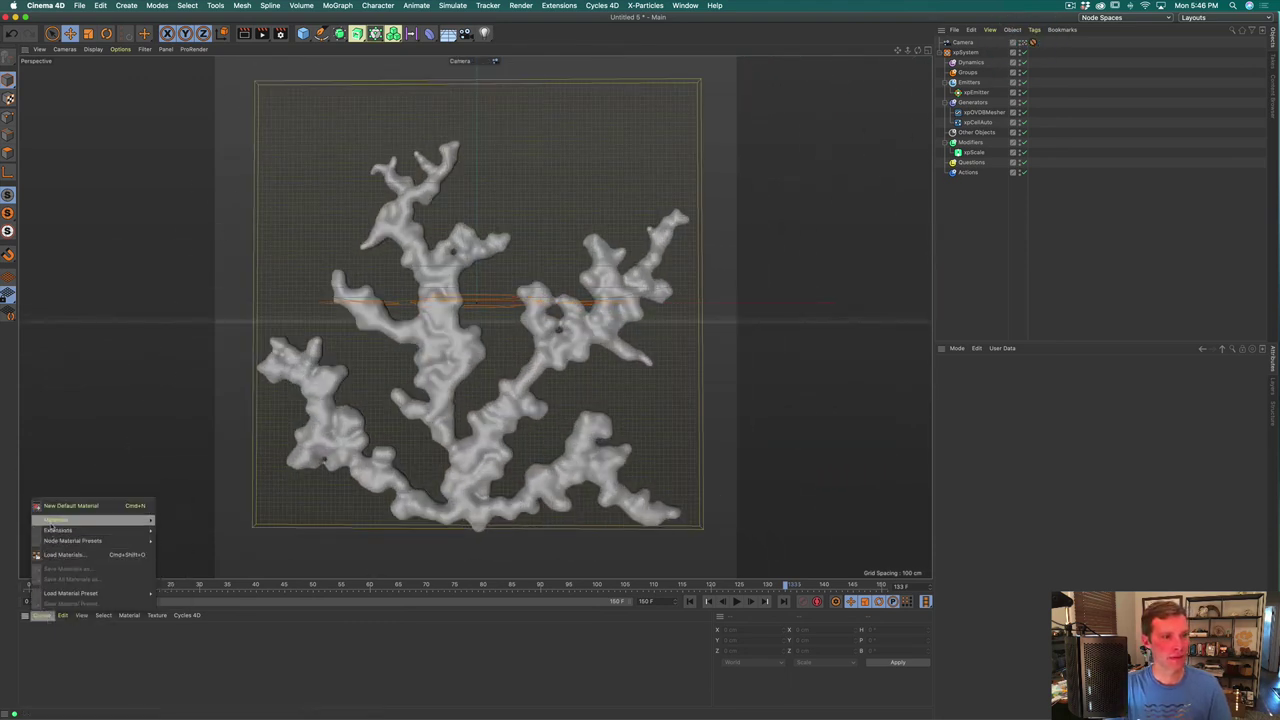
pyautogui.moveTo(52, 524)
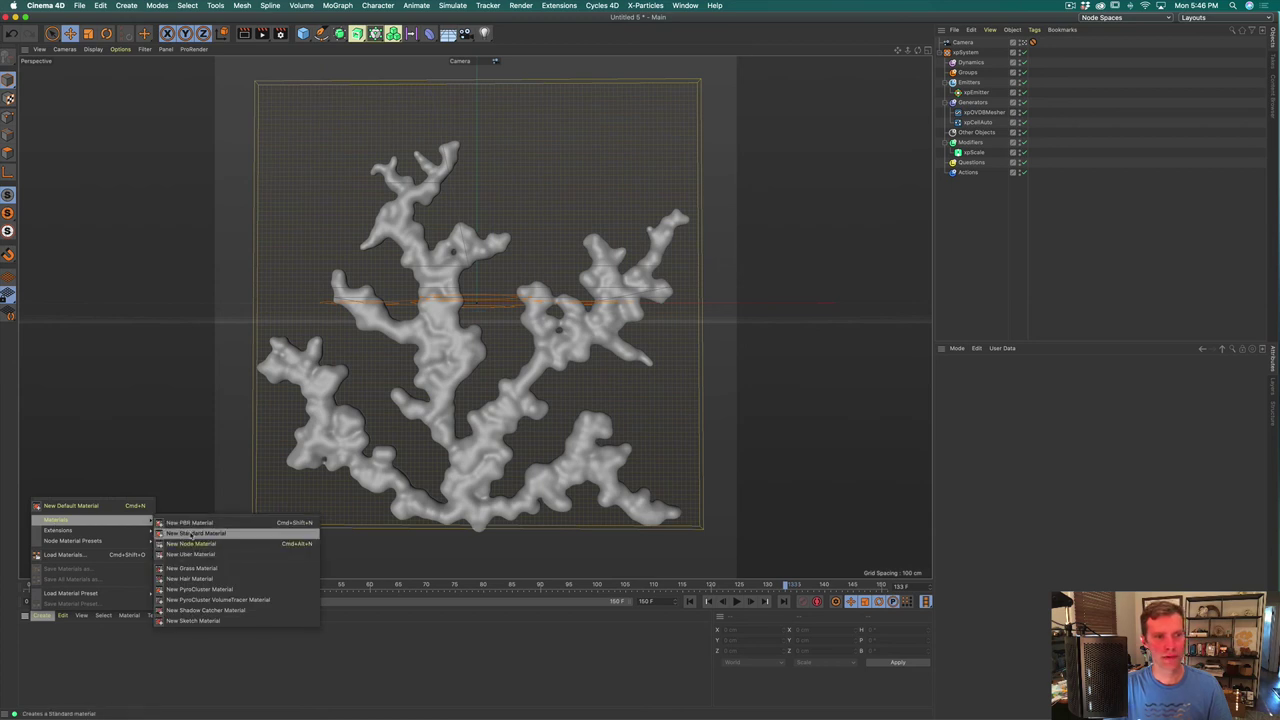
pyautogui.click(193, 535)
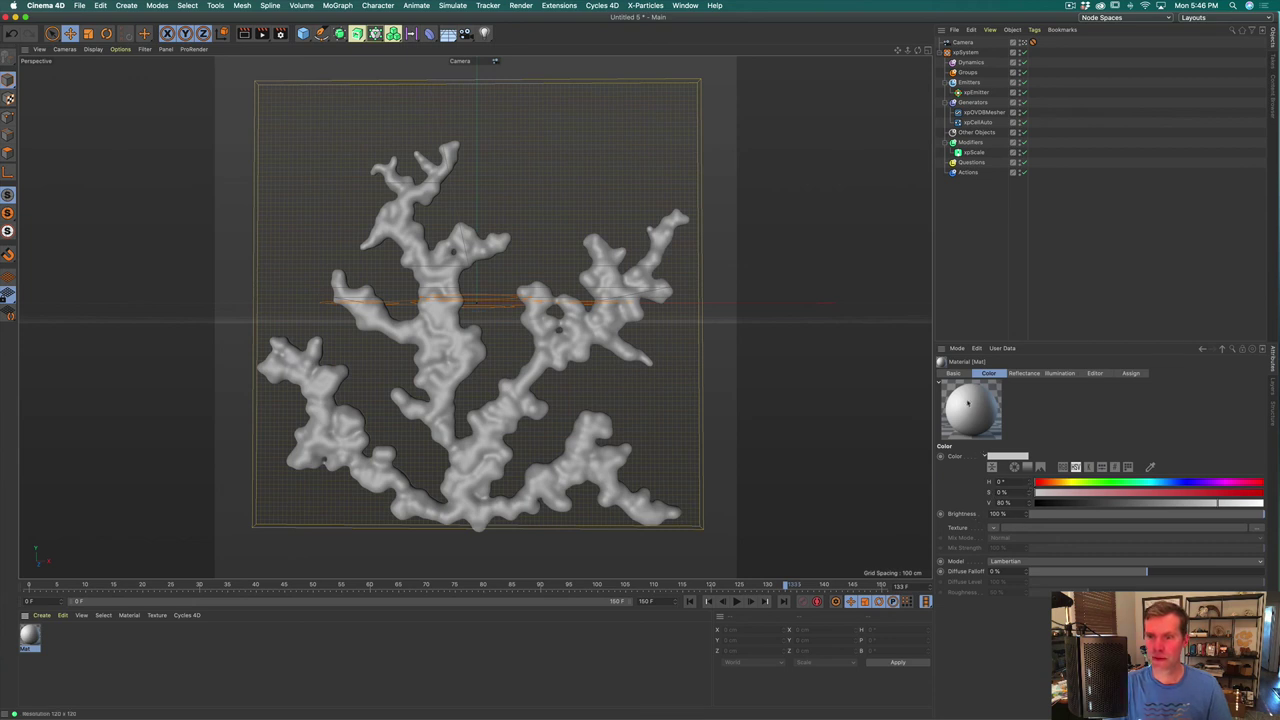
pyautogui.click(953, 373)
pyautogui.click(984, 479)
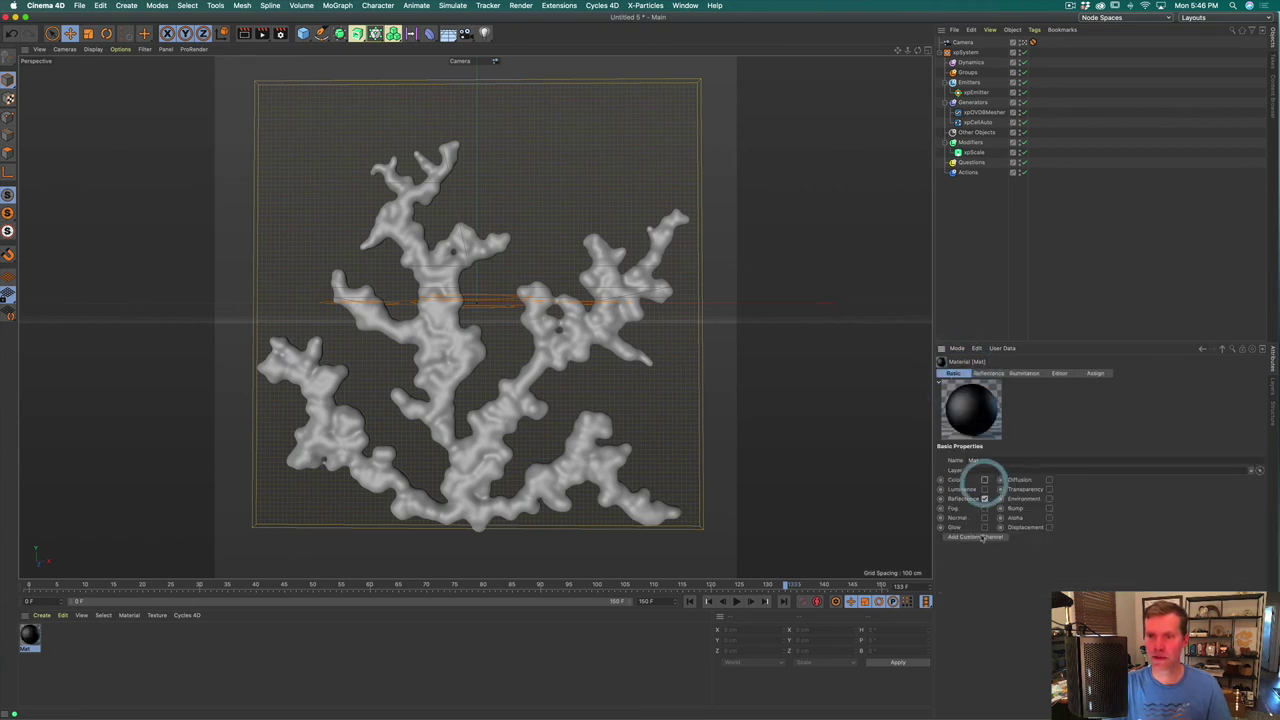
pyautogui.click(984, 498)
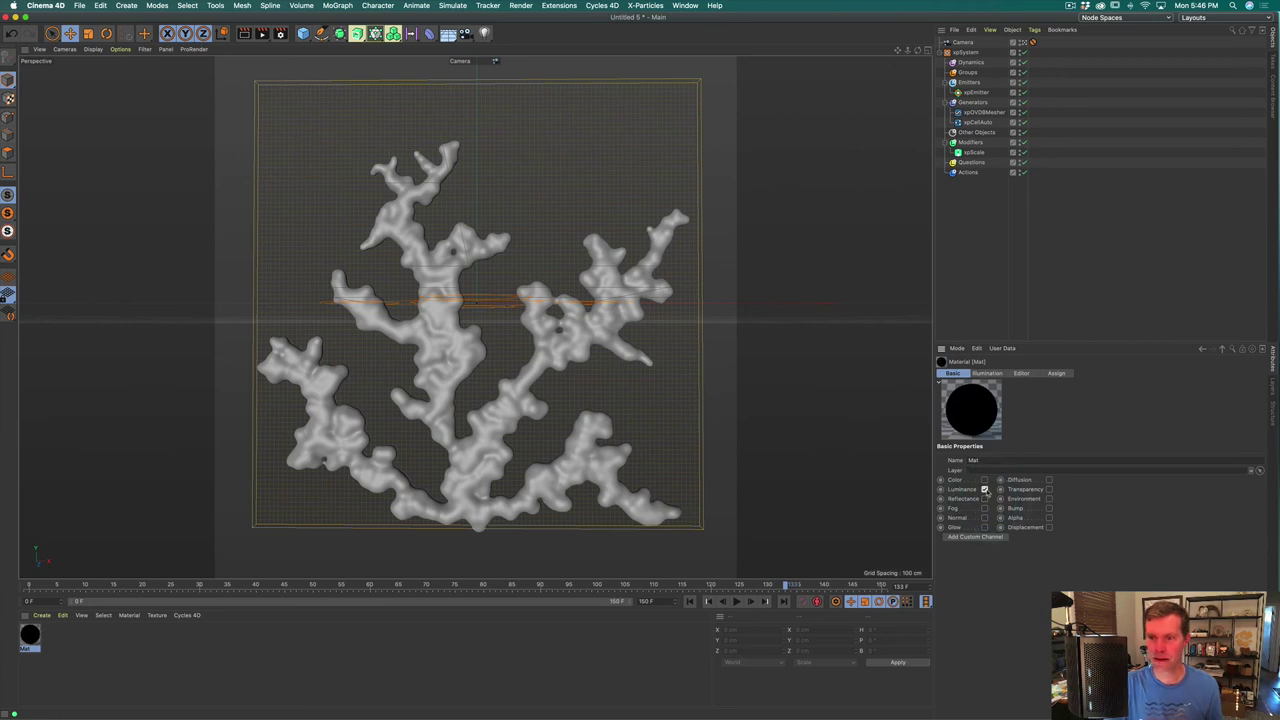
pyautogui.click(984, 489)
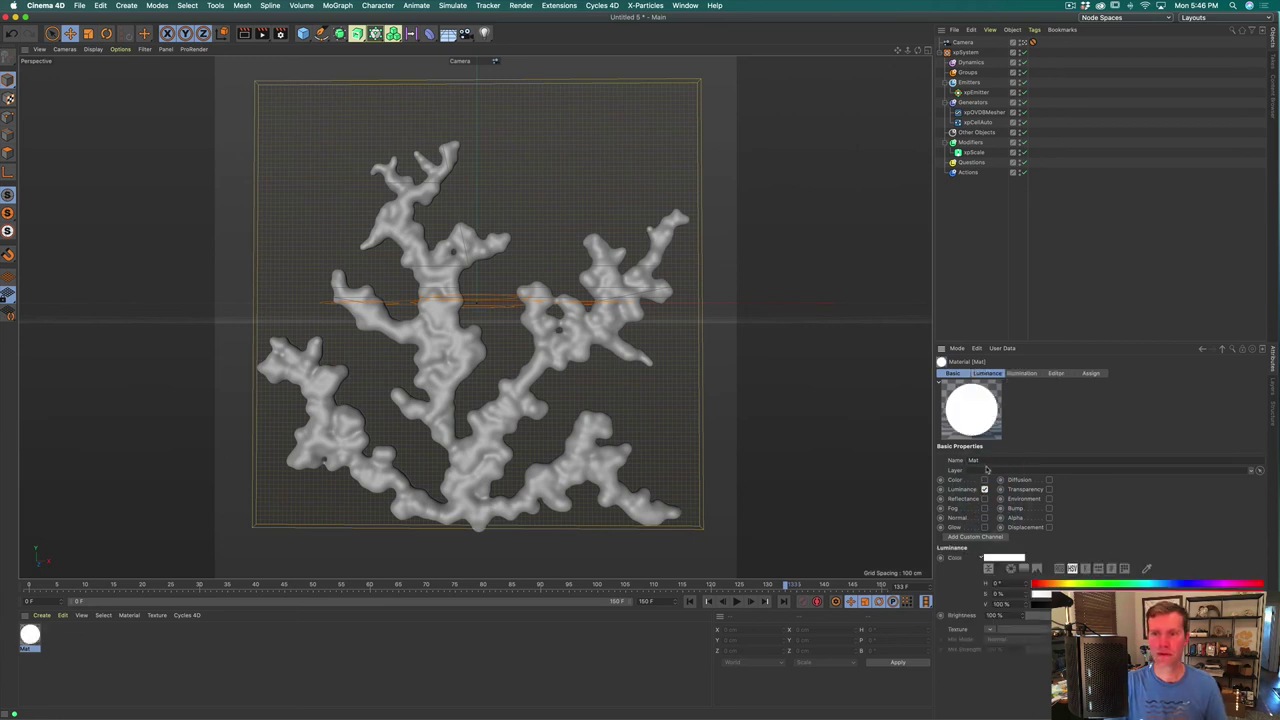
pyautogui.write('White')
pyautogui.click(1143, 513)
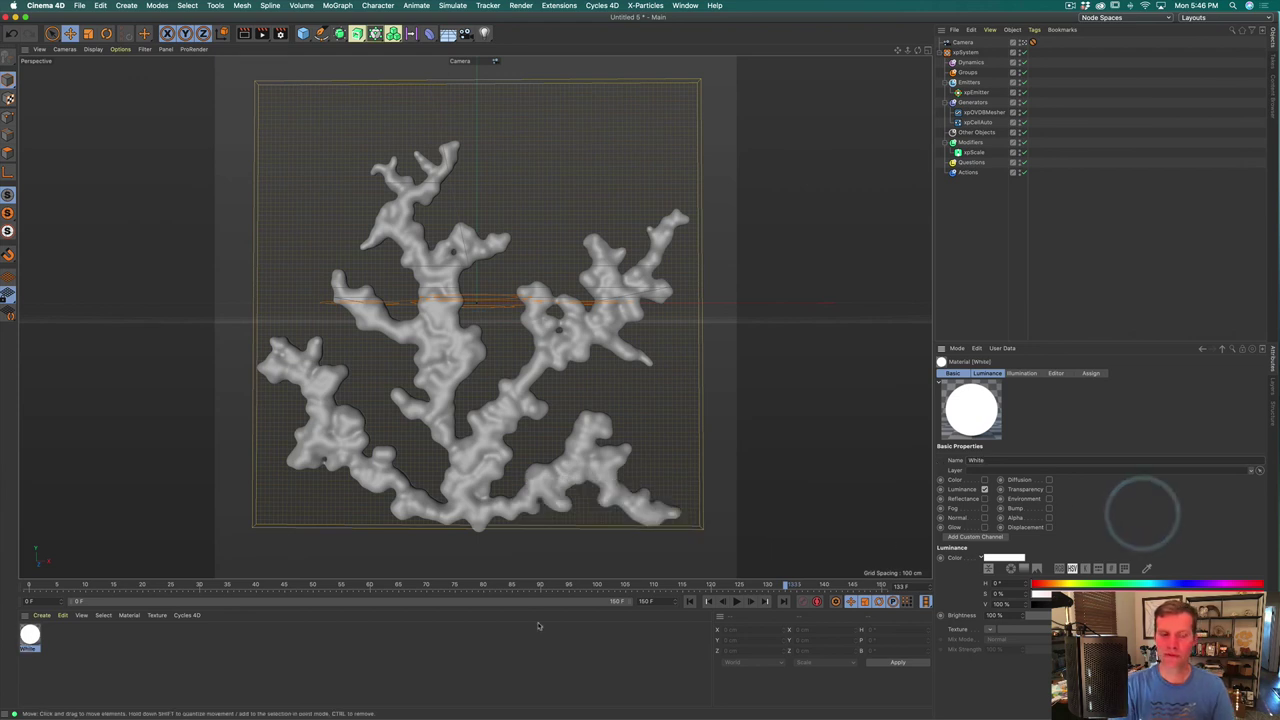
# Step: Duplicate White, rename the copy Black and set its luminance to black
pyautogui.click(338, 666)
pyautogui.click(32, 635)
pyautogui.press('super')
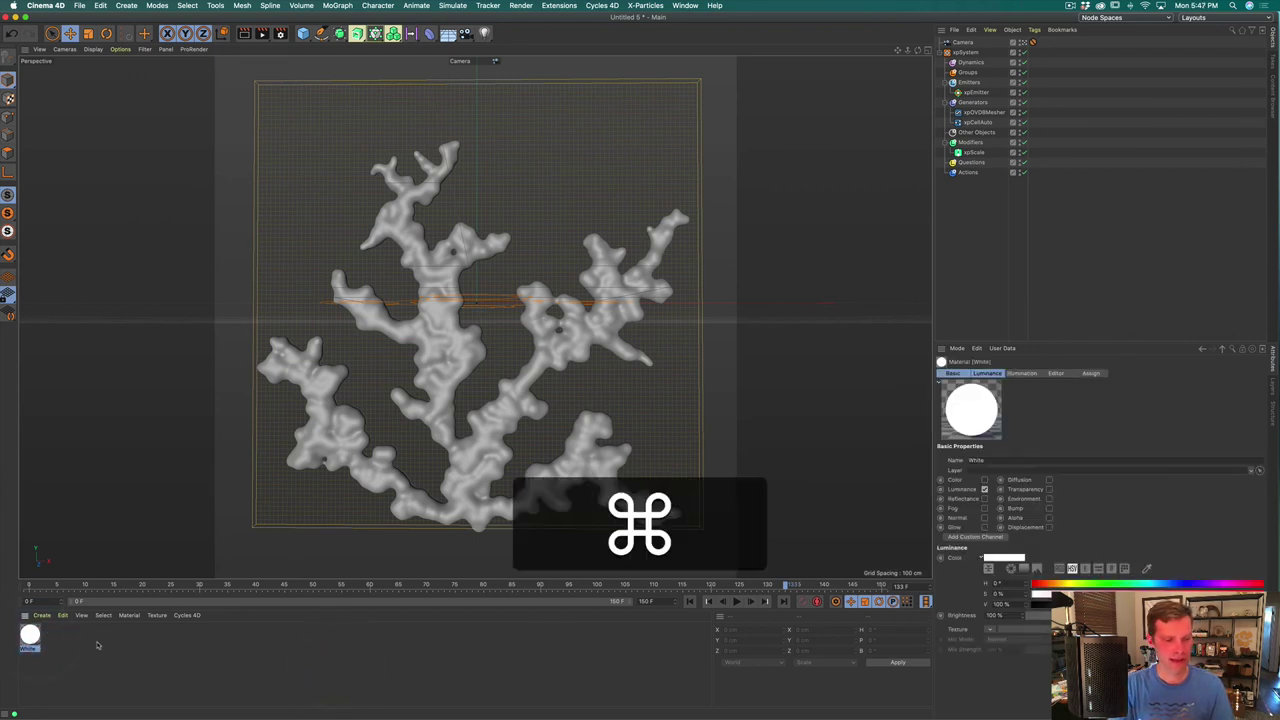
pyautogui.press('super+c')
pyautogui.press('super+v')
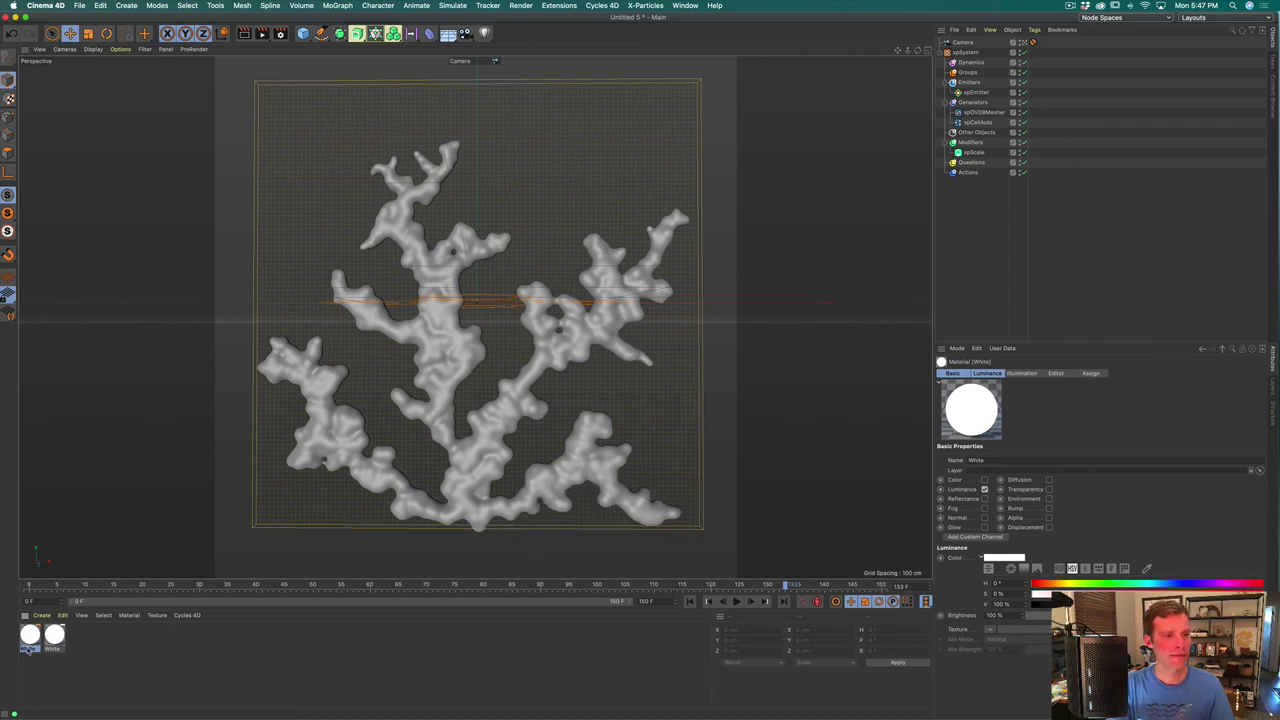
pyautogui.moveTo(984, 460); pyautogui.dragTo(931, 458)
pyautogui.press('shift')
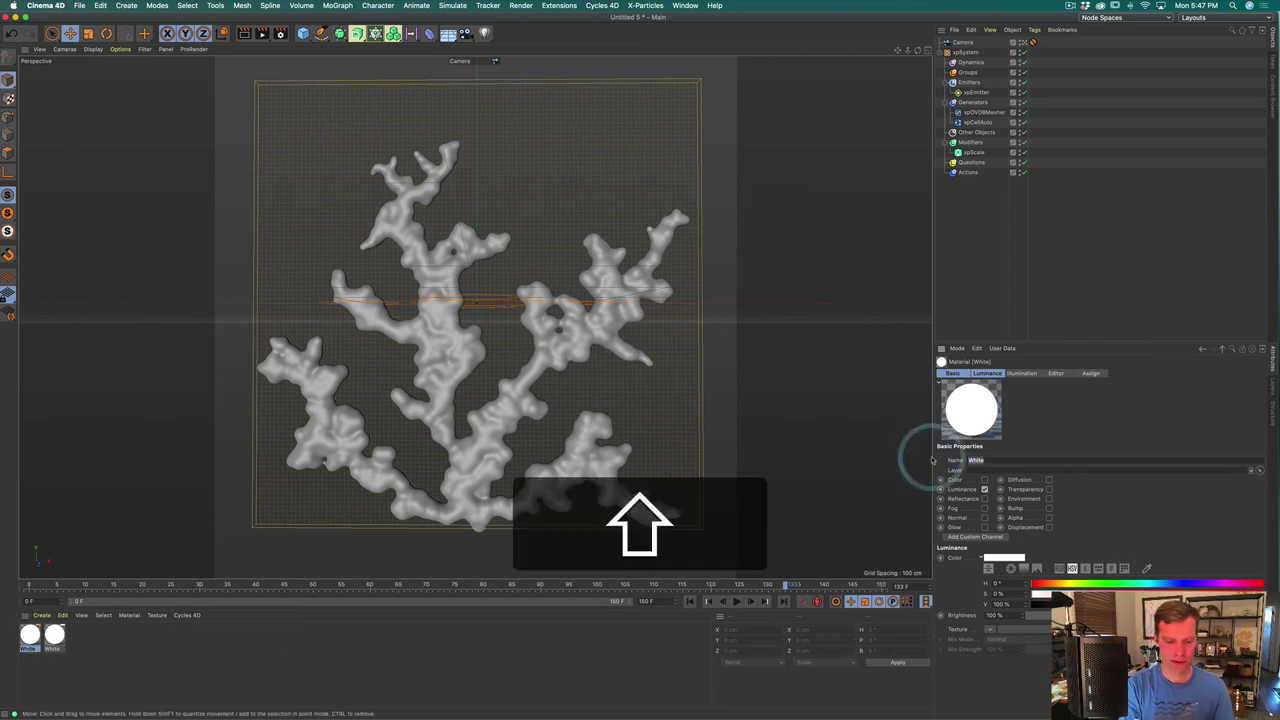
pyautogui.write('Black')
pyautogui.press('Return')
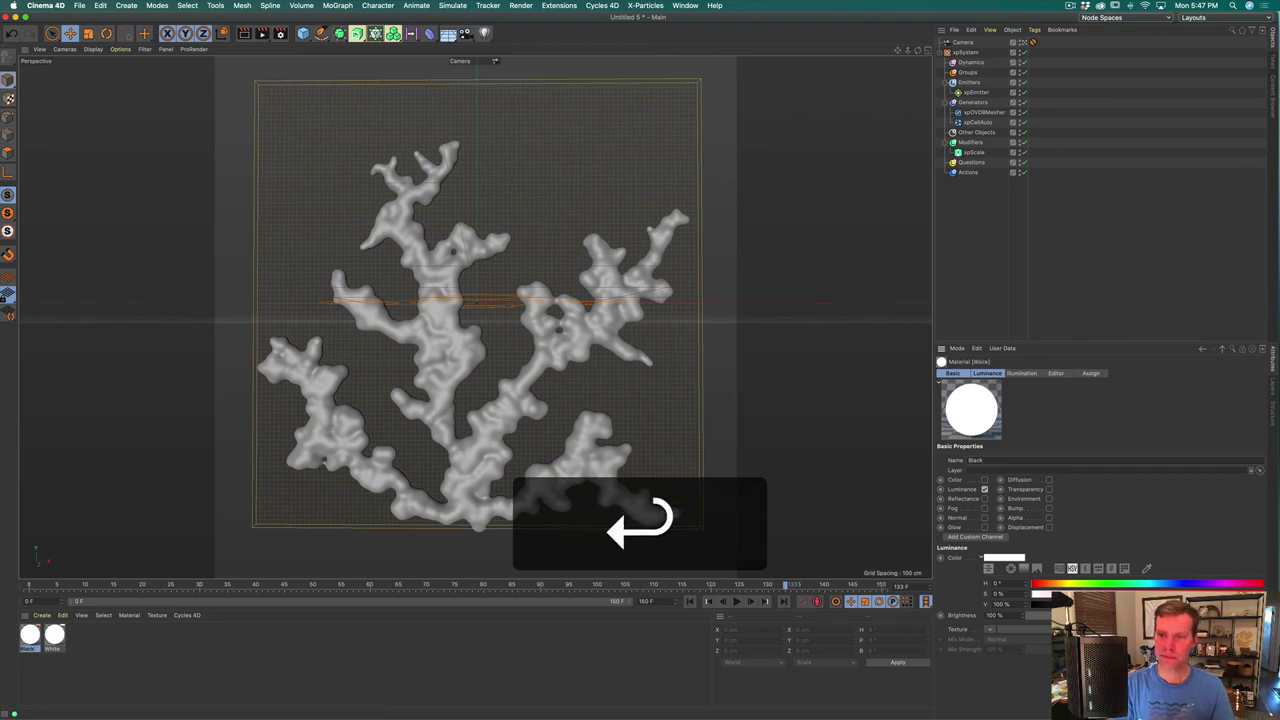
pyautogui.moveTo(1080, 595); pyautogui.dragTo(995, 604)
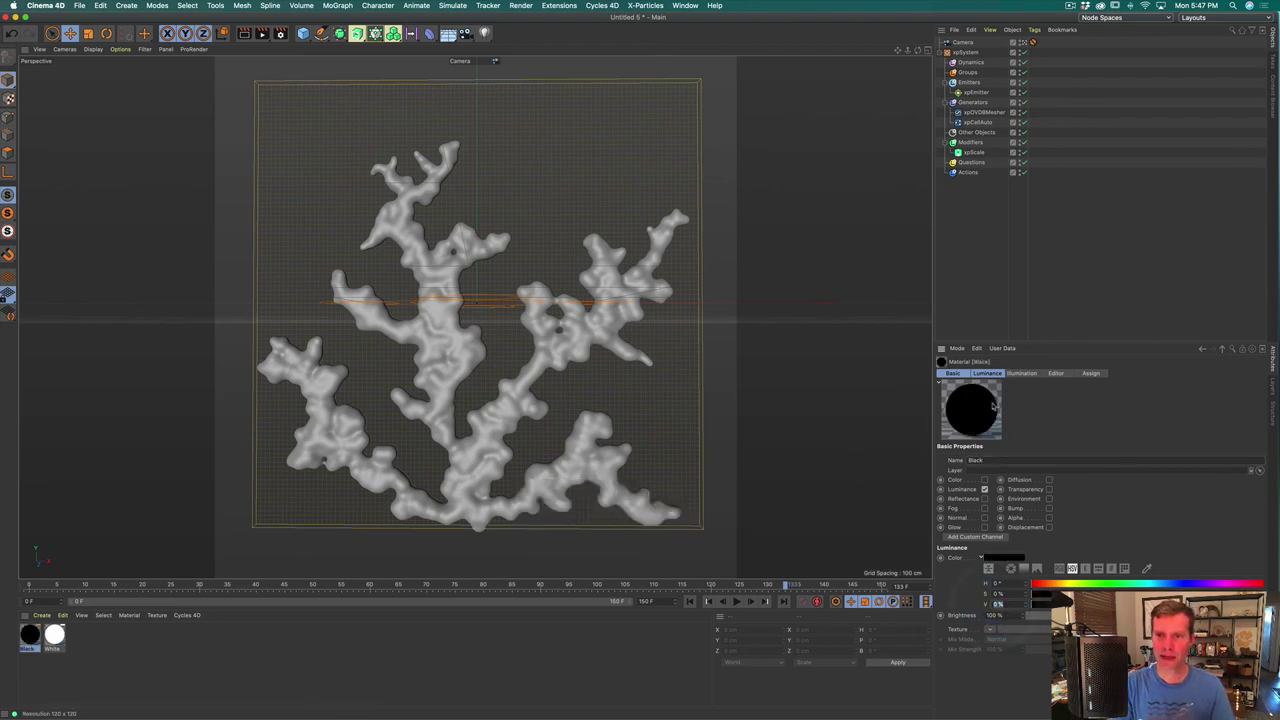
pyautogui.click(163, 660)
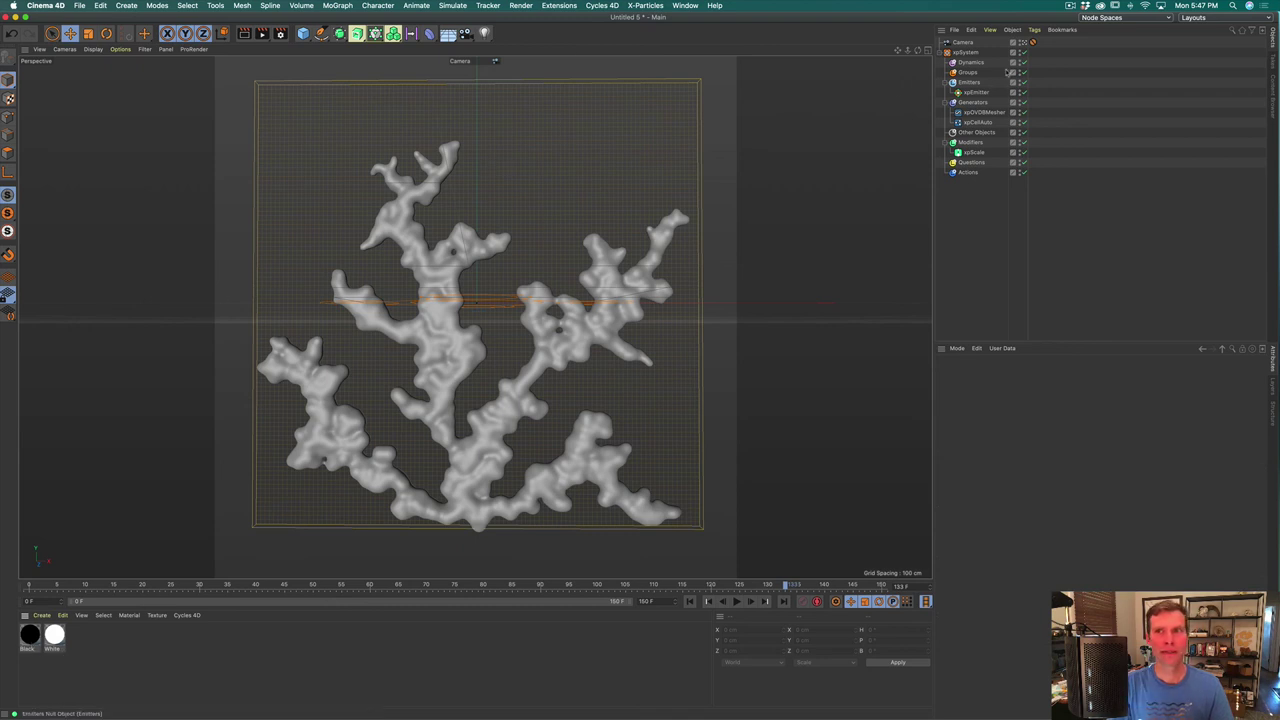
# Step: Add a Plane oriented to -Z and move it behind the coral
pyautogui.click(1026, 44)
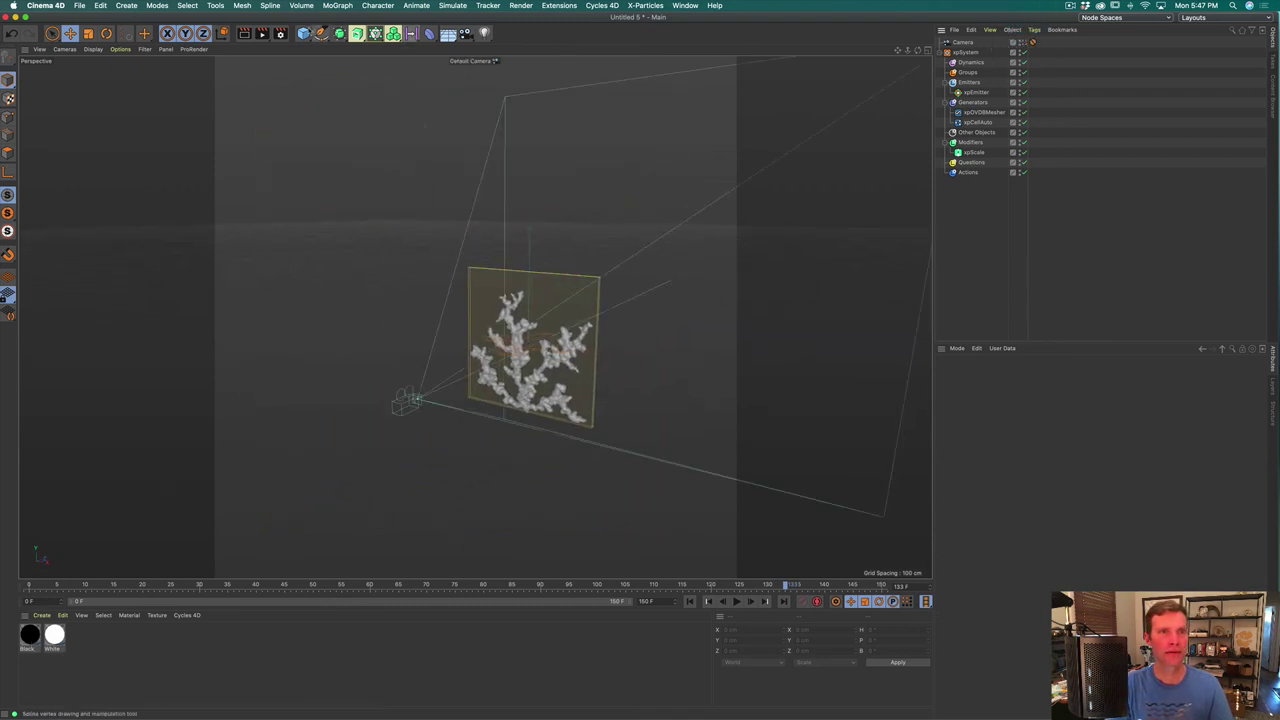
pyautogui.click(303, 33)
pyautogui.click(389, 69)
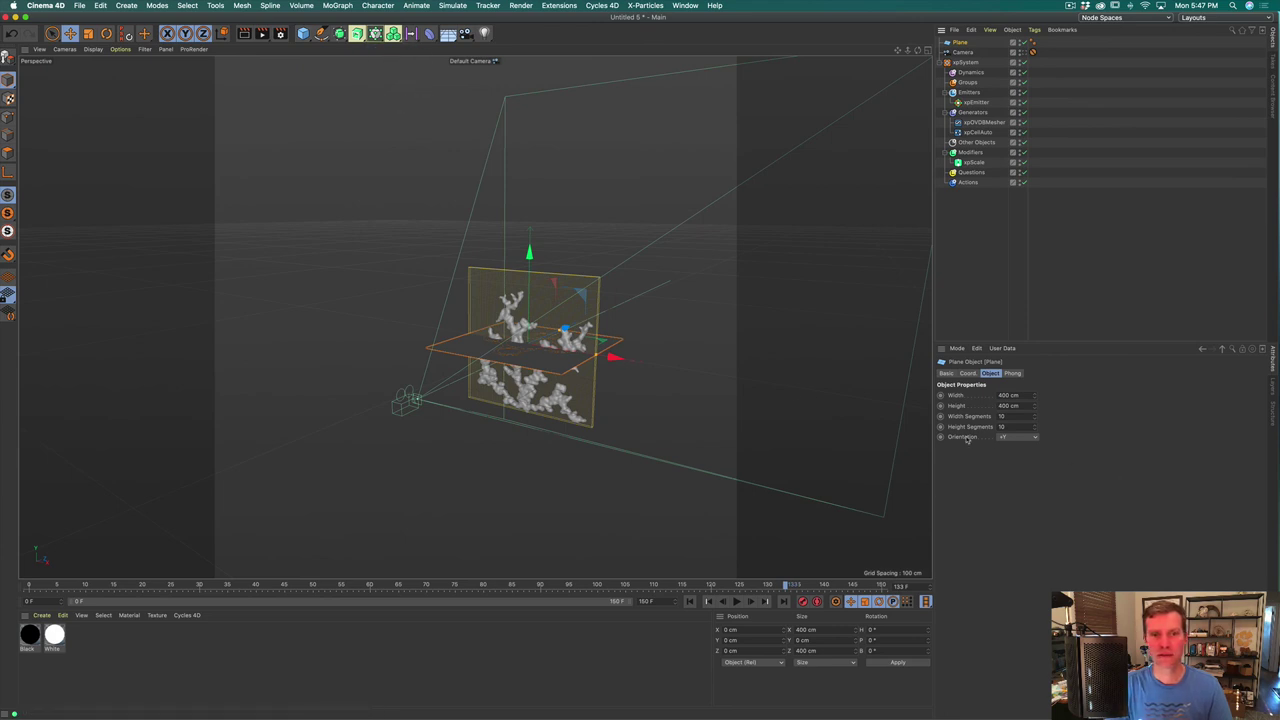
pyautogui.click(1012, 438)
pyautogui.click(1015, 498)
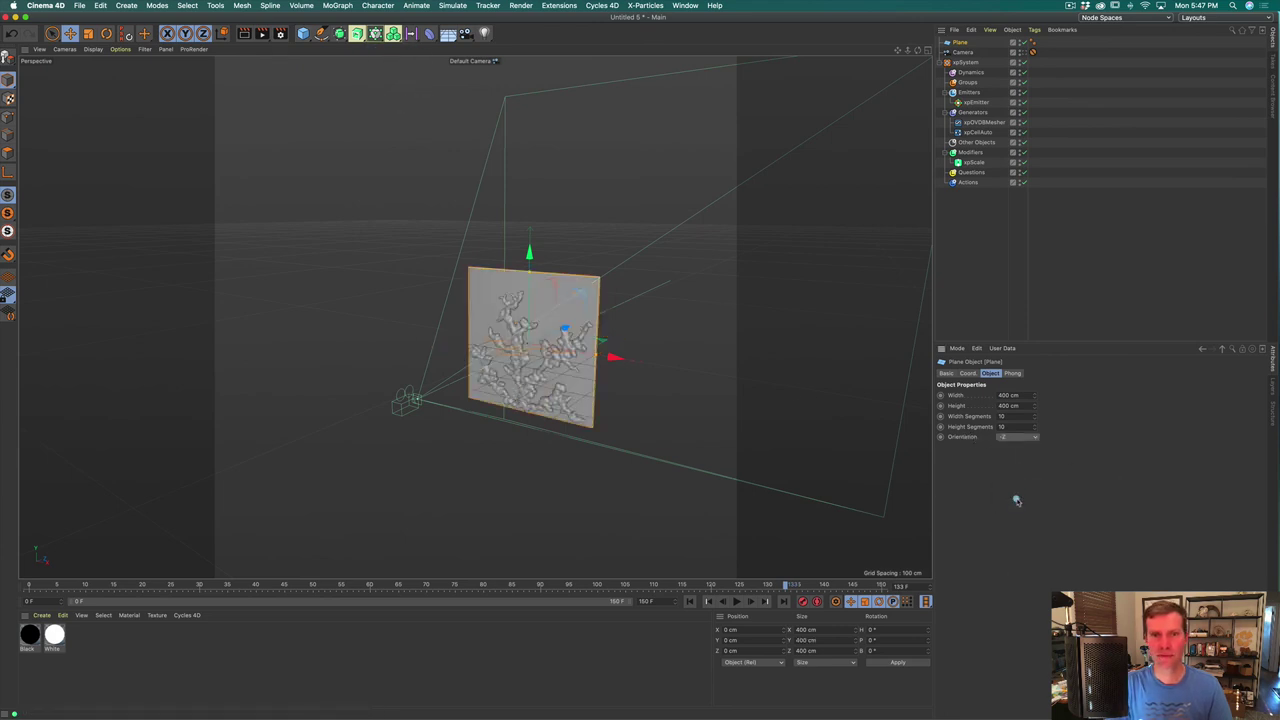
pyautogui.moveTo(567, 331); pyautogui.dragTo(542, 362)
pyautogui.press('t')
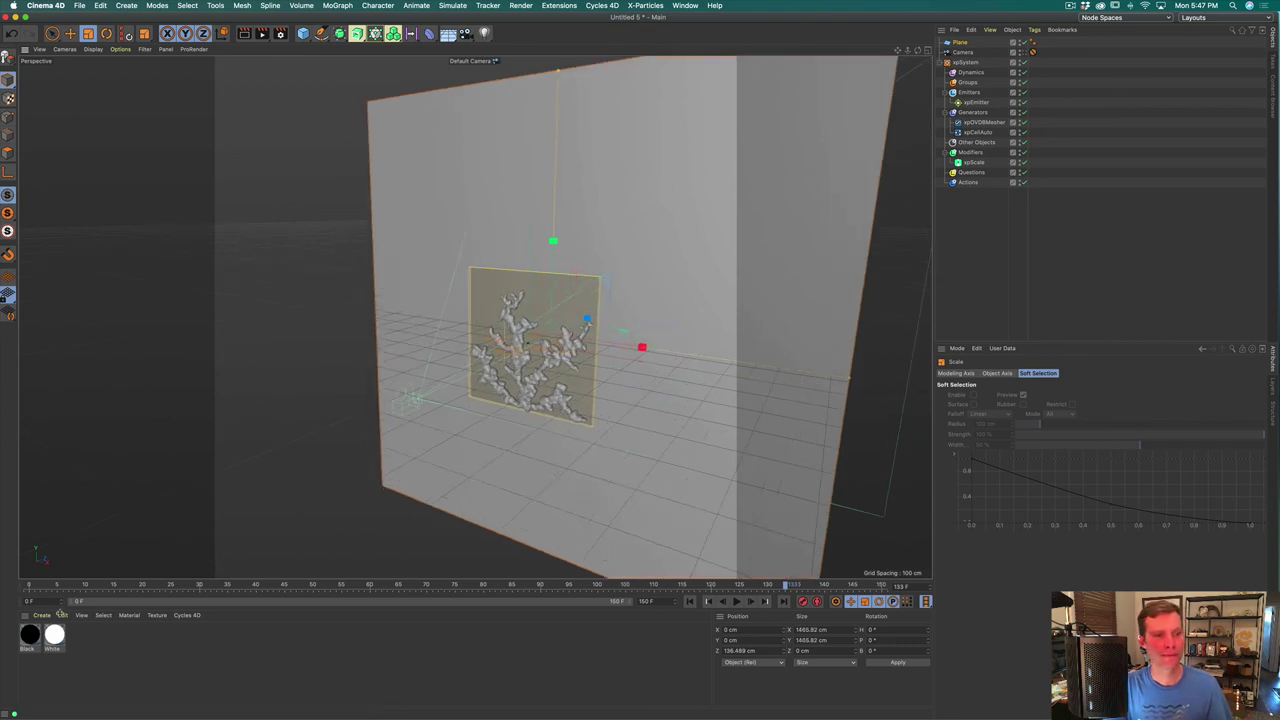
# Step: Apply White to the plane and Black to the coral mesh, then view through Camera
pyautogui.moveTo(510, 640); pyautogui.dragTo(691, 481)
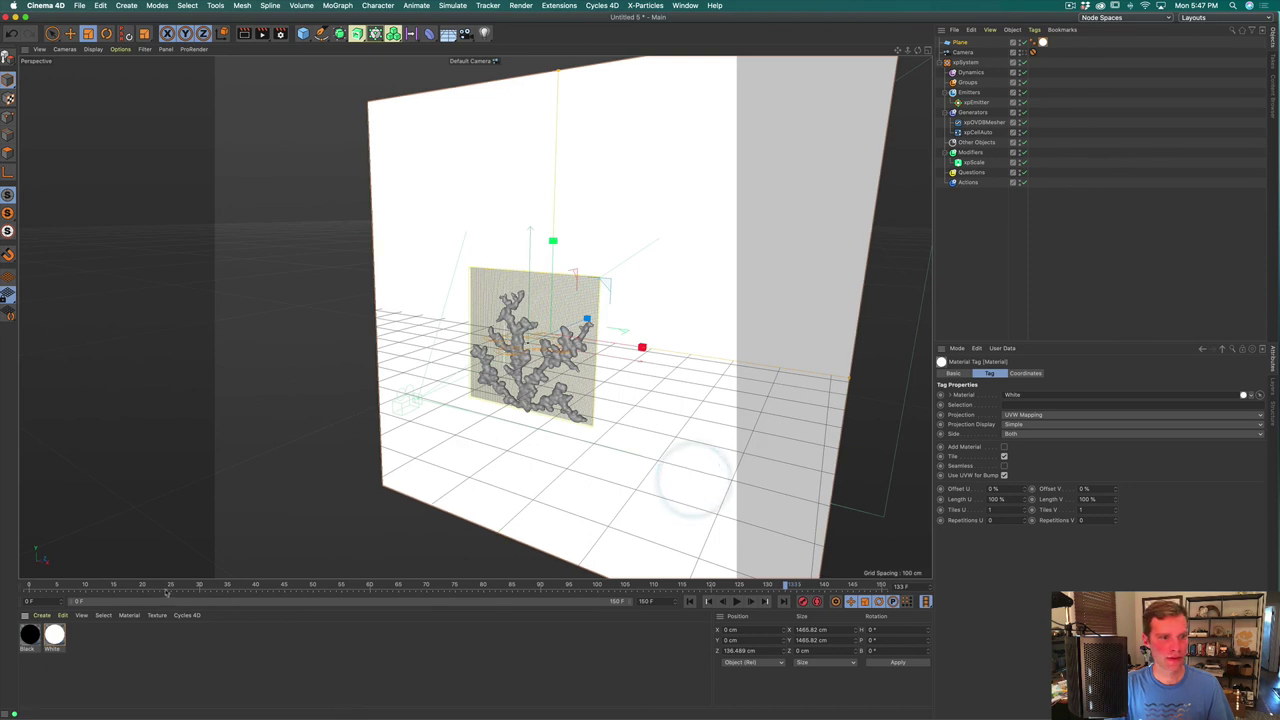
pyautogui.moveTo(30, 634); pyautogui.dragTo(525, 350)
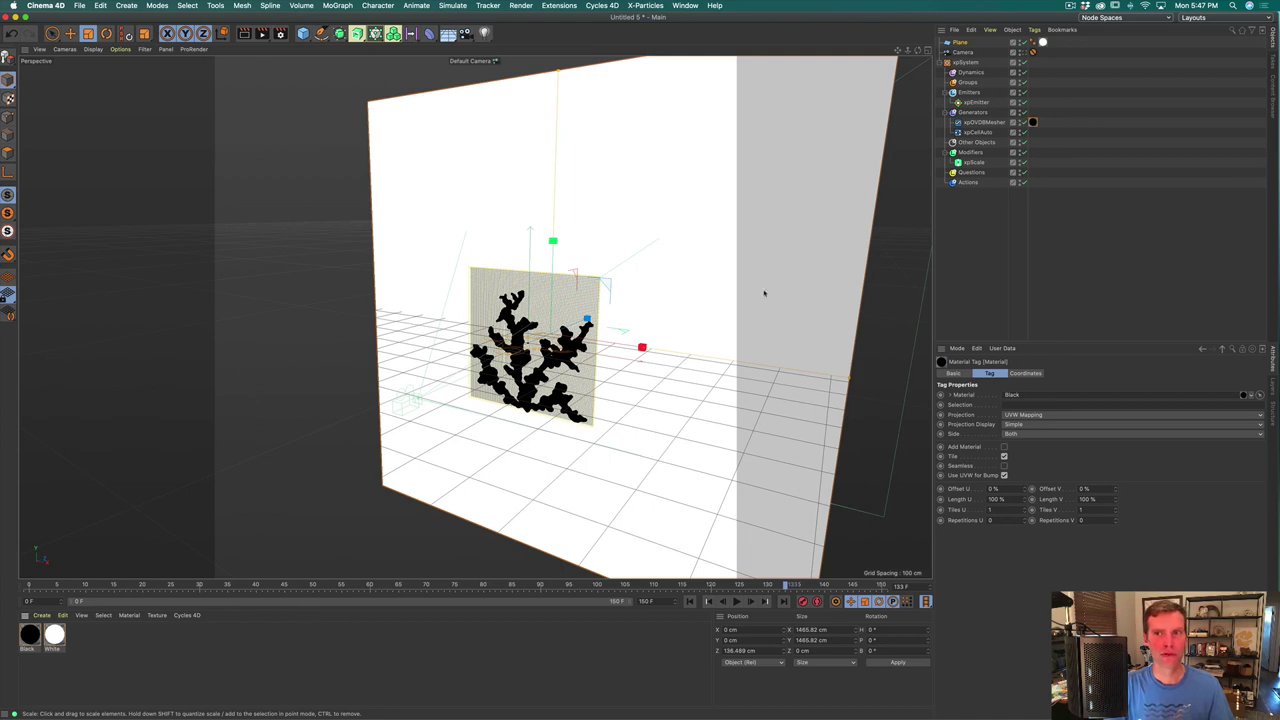
pyautogui.click(1032, 51)
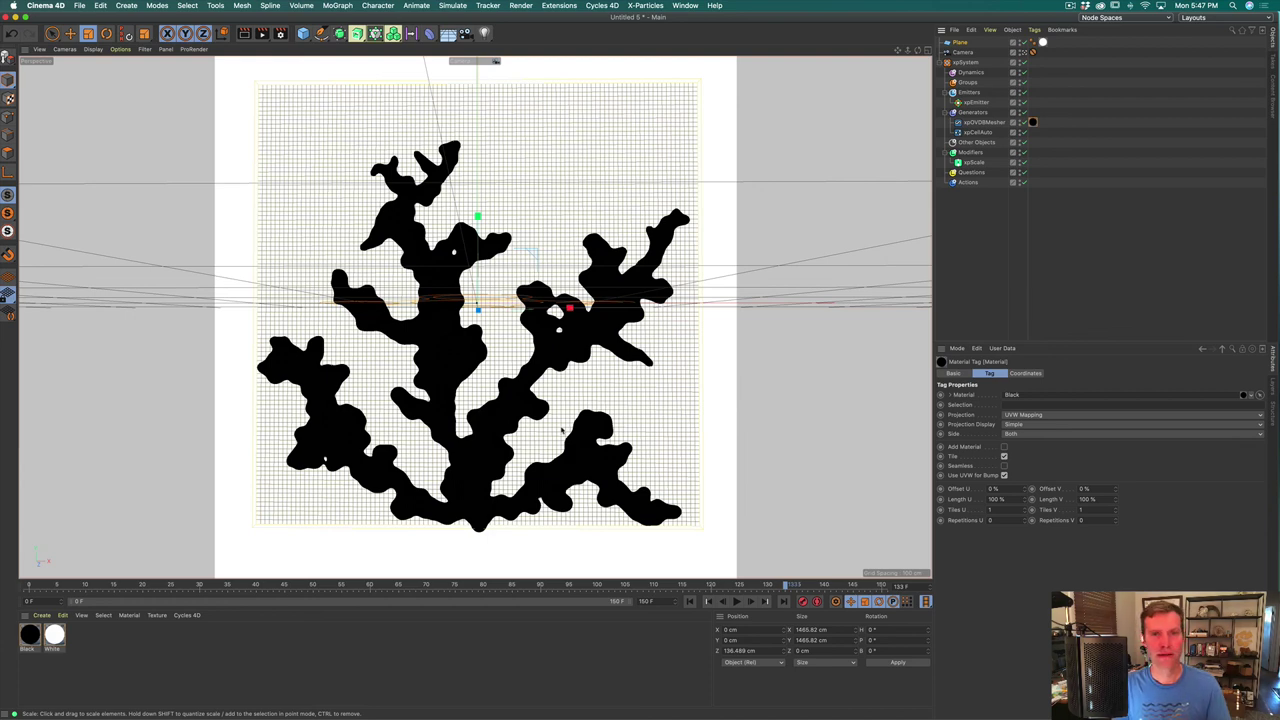
# Step: Render the camera view to the Picture Viewer with Shift+R and reposition its window
pyautogui.hotkey('shift', 'r')
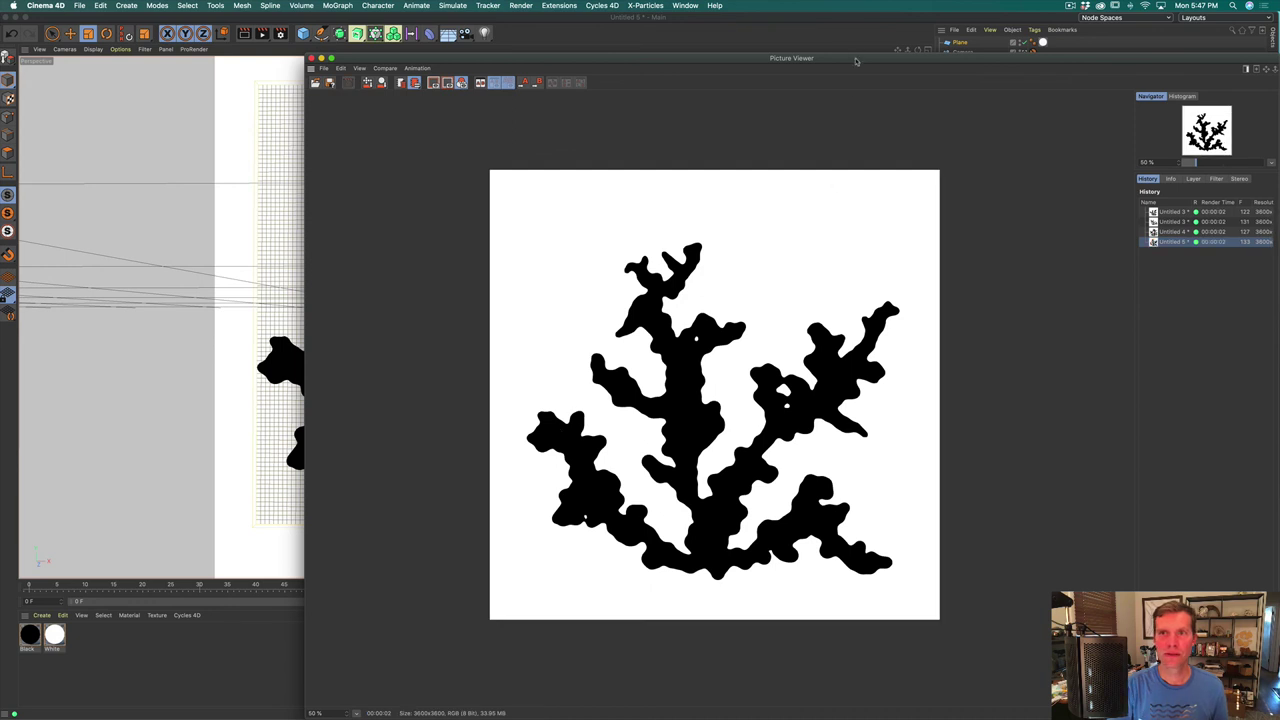
pyautogui.moveTo(856, 62); pyautogui.dragTo(691, 21)
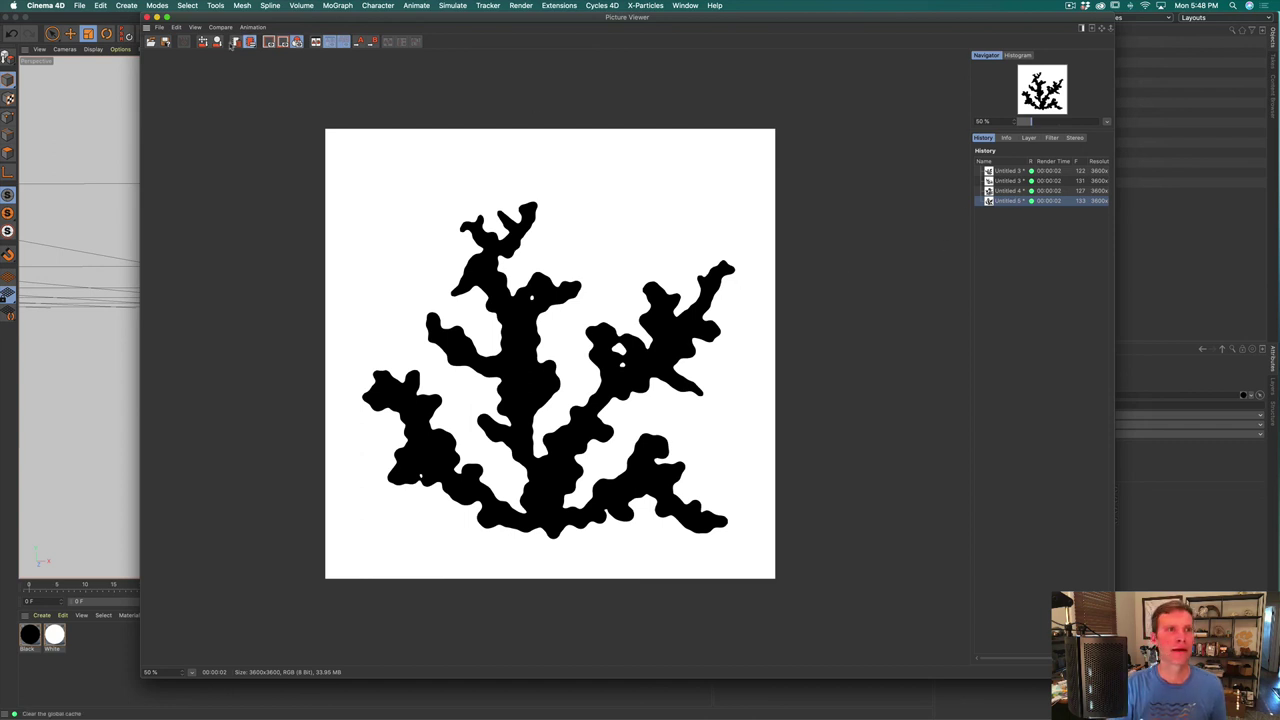
# Step: Save the render as 8-bit TIF in Research/LearnMakeShow/Colorado Coral, named 'Coral Vector Starter'
pyautogui.click(166, 42)
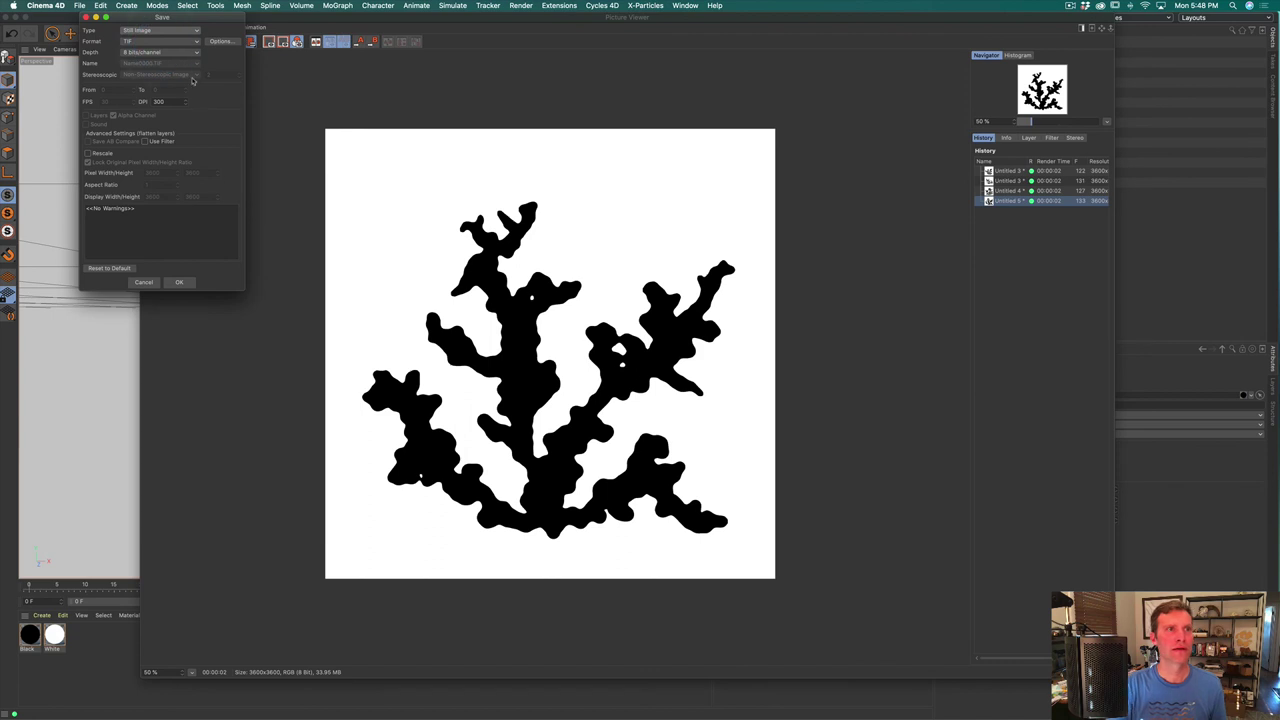
pyautogui.click(179, 282)
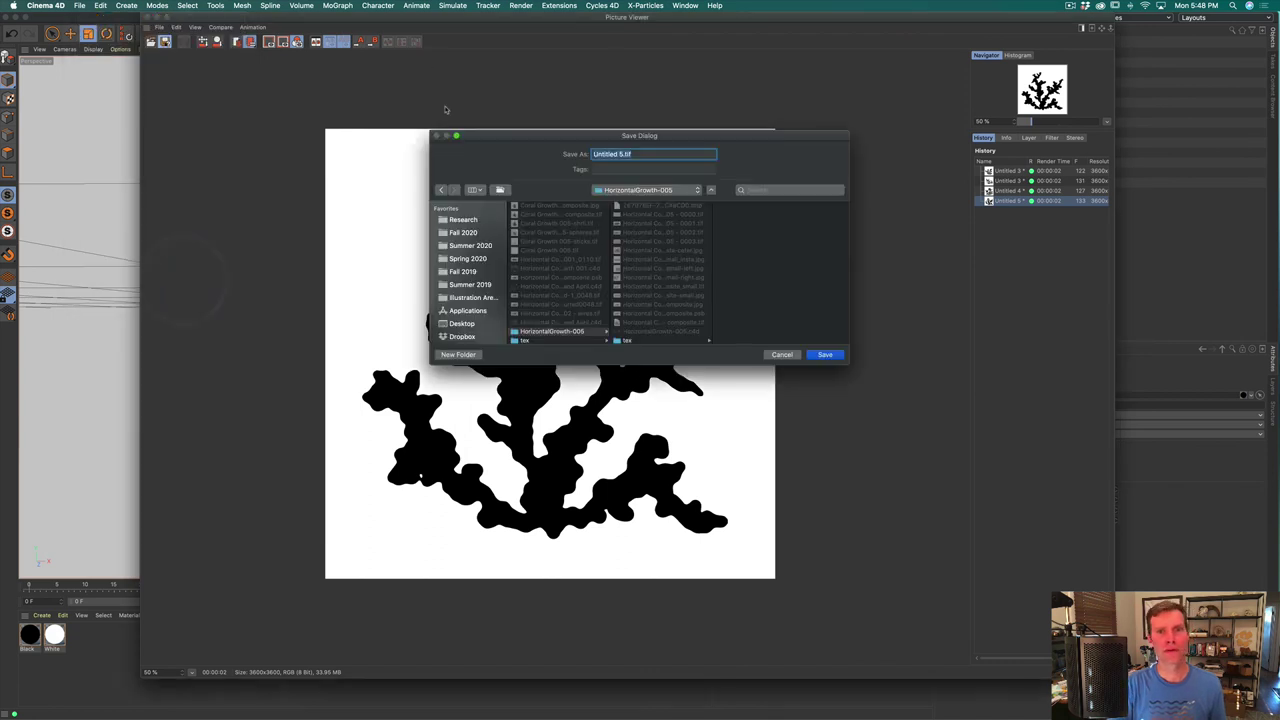
pyautogui.click(463, 221)
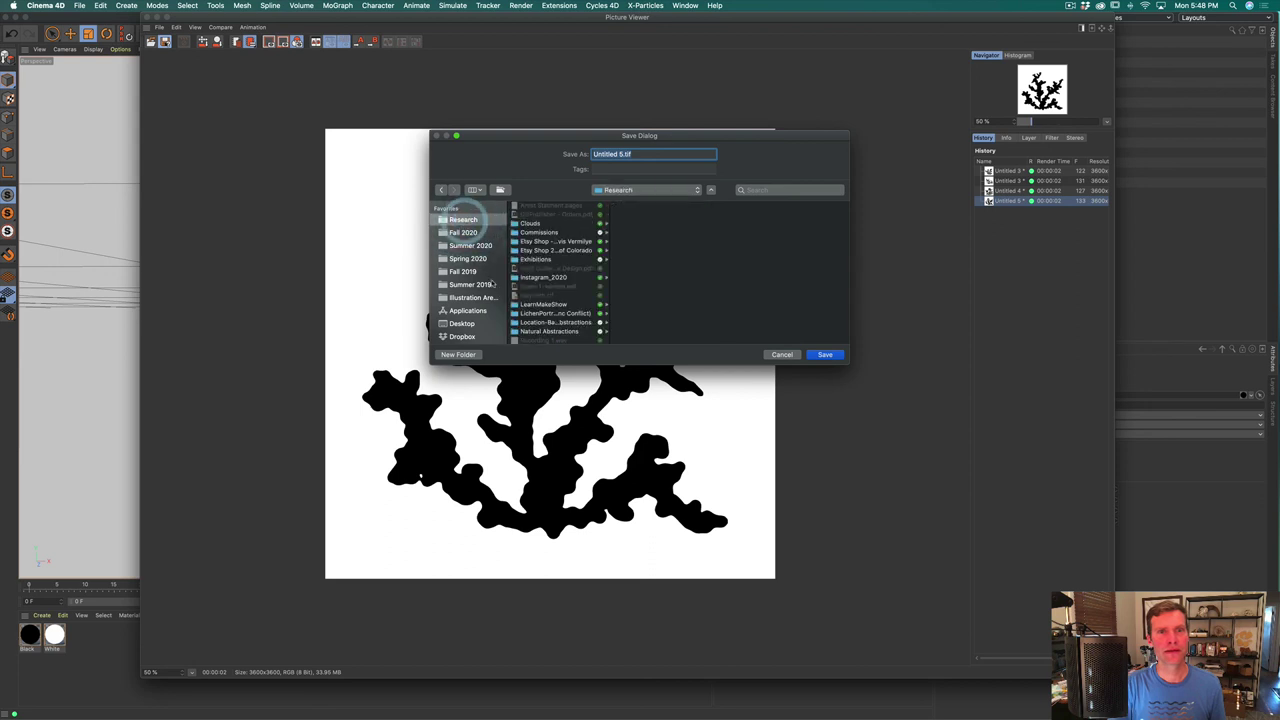
pyautogui.click(540, 305)
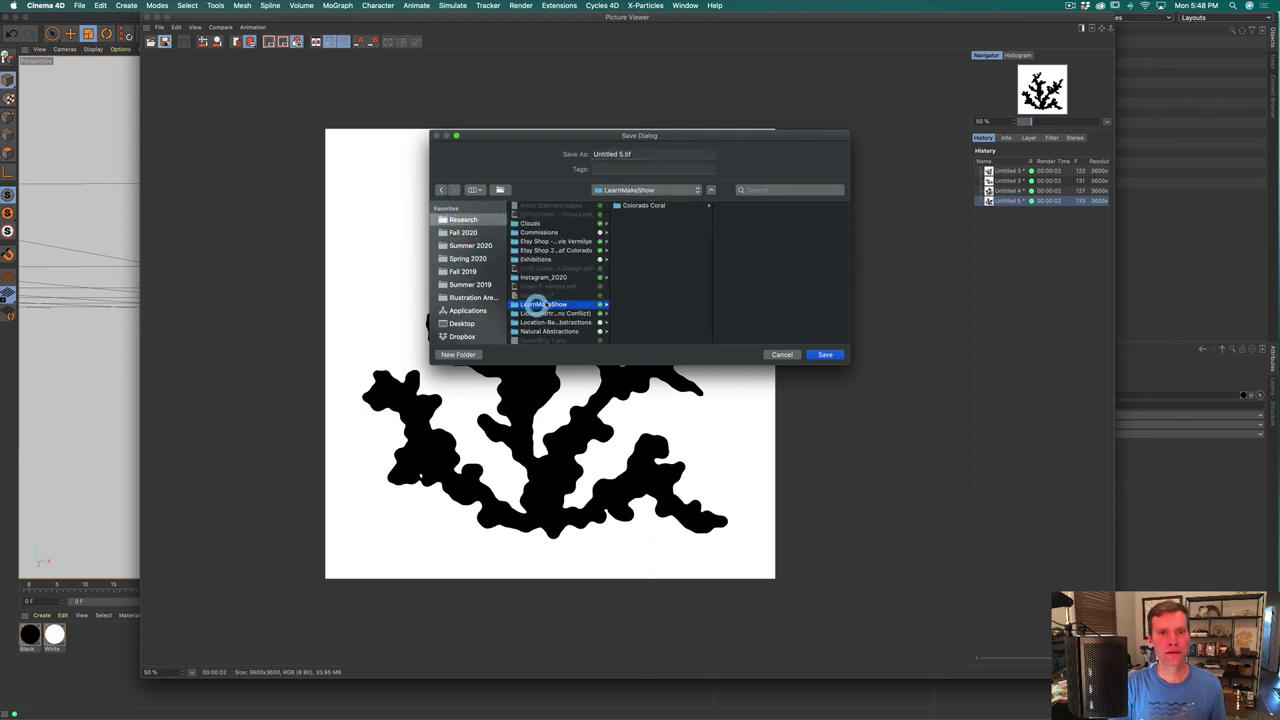
pyautogui.click(630, 205)
pyautogui.click(641, 154)
pyautogui.write('Coral Vector S')
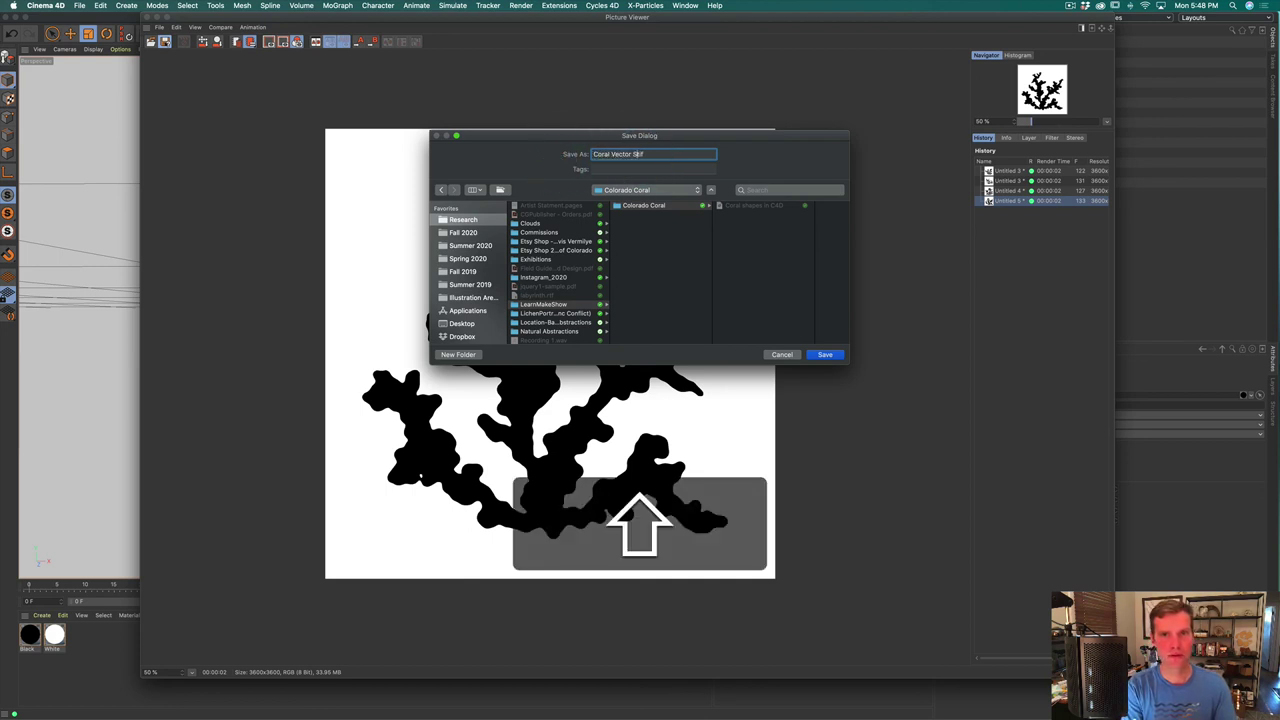
pyautogui.write('tarter')
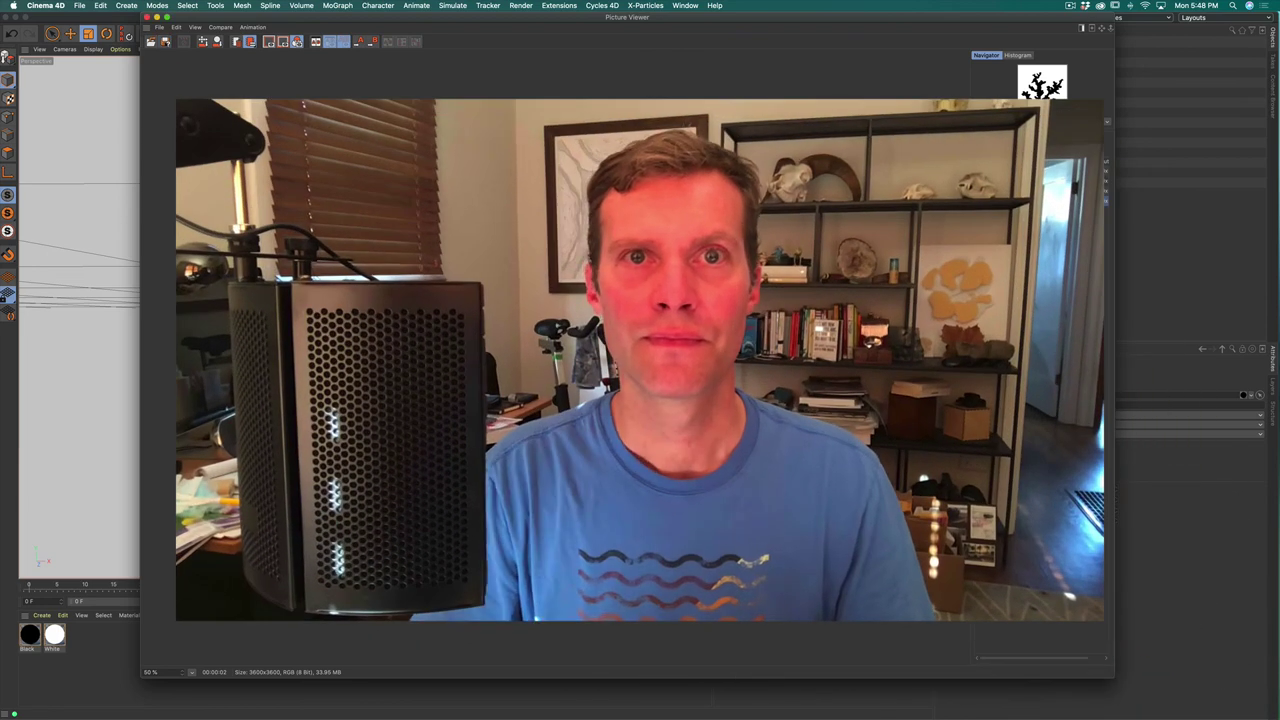
# Step: Nudge the Picture Viewer window slightly left after saving the image
pyautogui.moveTo(698, 19); pyautogui.dragTo(663, 23)
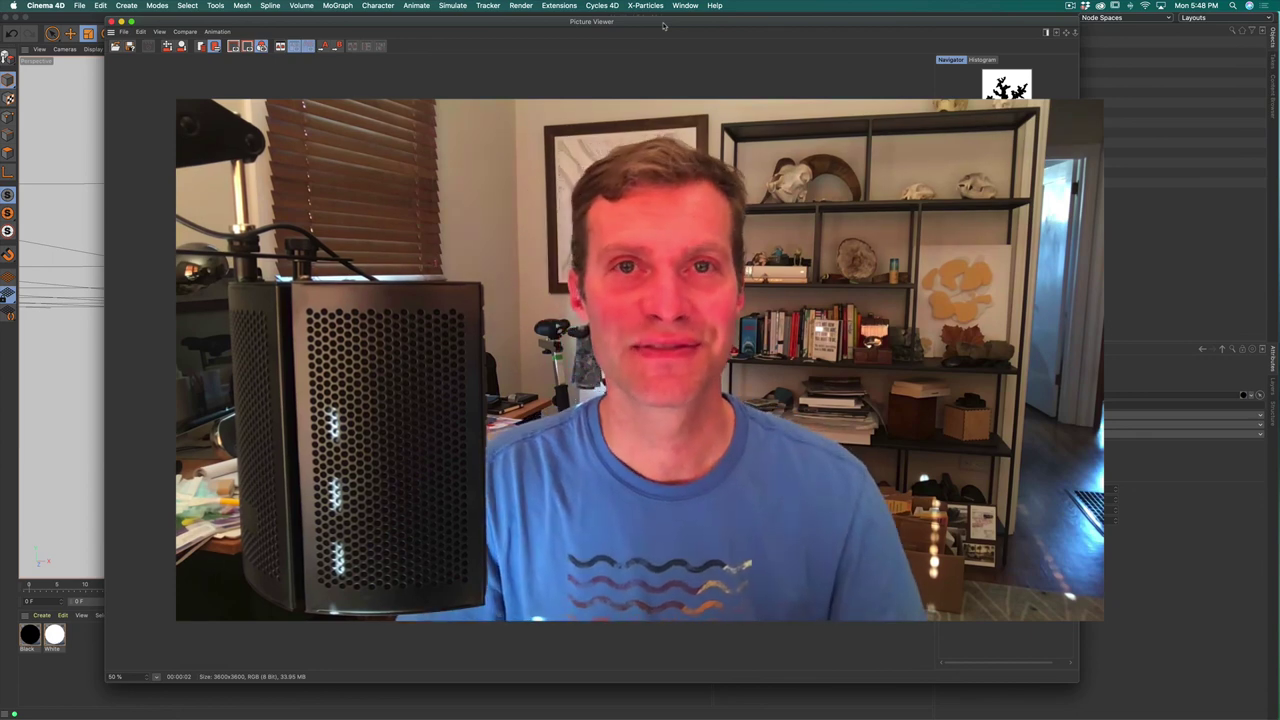
pyautogui.moveTo(648, 22); pyautogui.dragTo(638, 21)
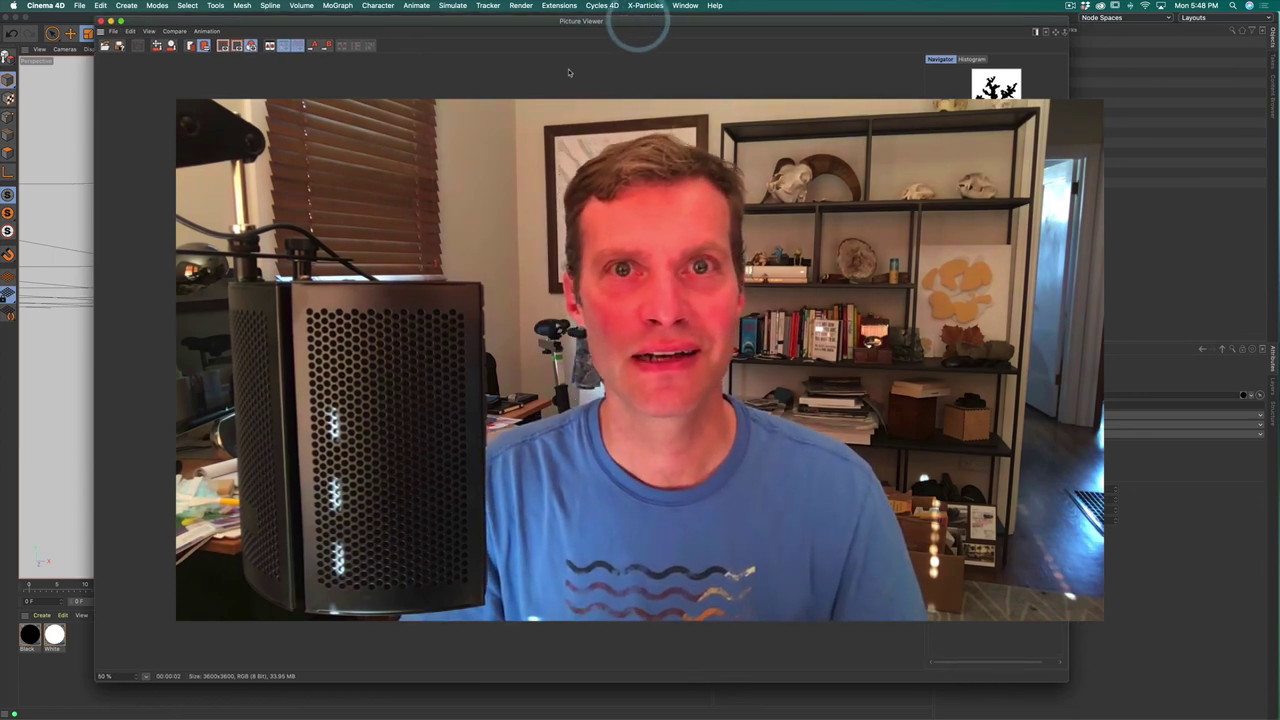